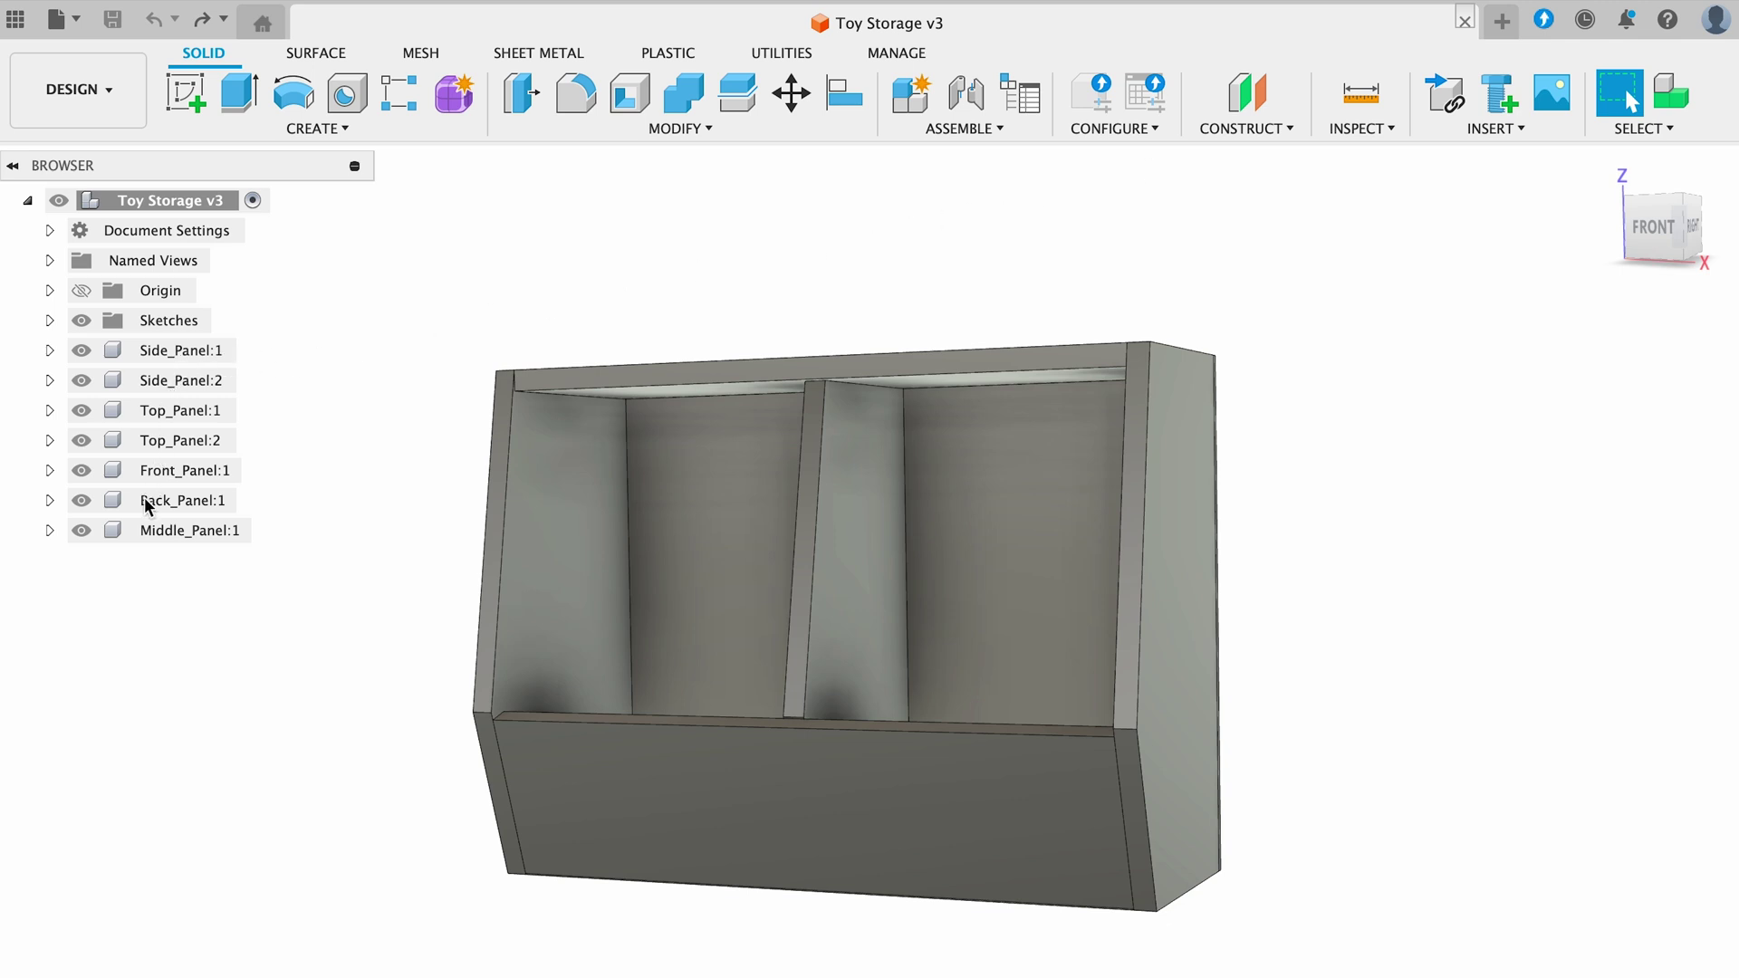
Step: Rename the body inside Side_Panel:1 as Side Panel and check the corresponding body under Side_Panel:2
{"action": "left_click", "coordinate": [50, 350]}
{"action": "left_click", "coordinate": [72, 411]}
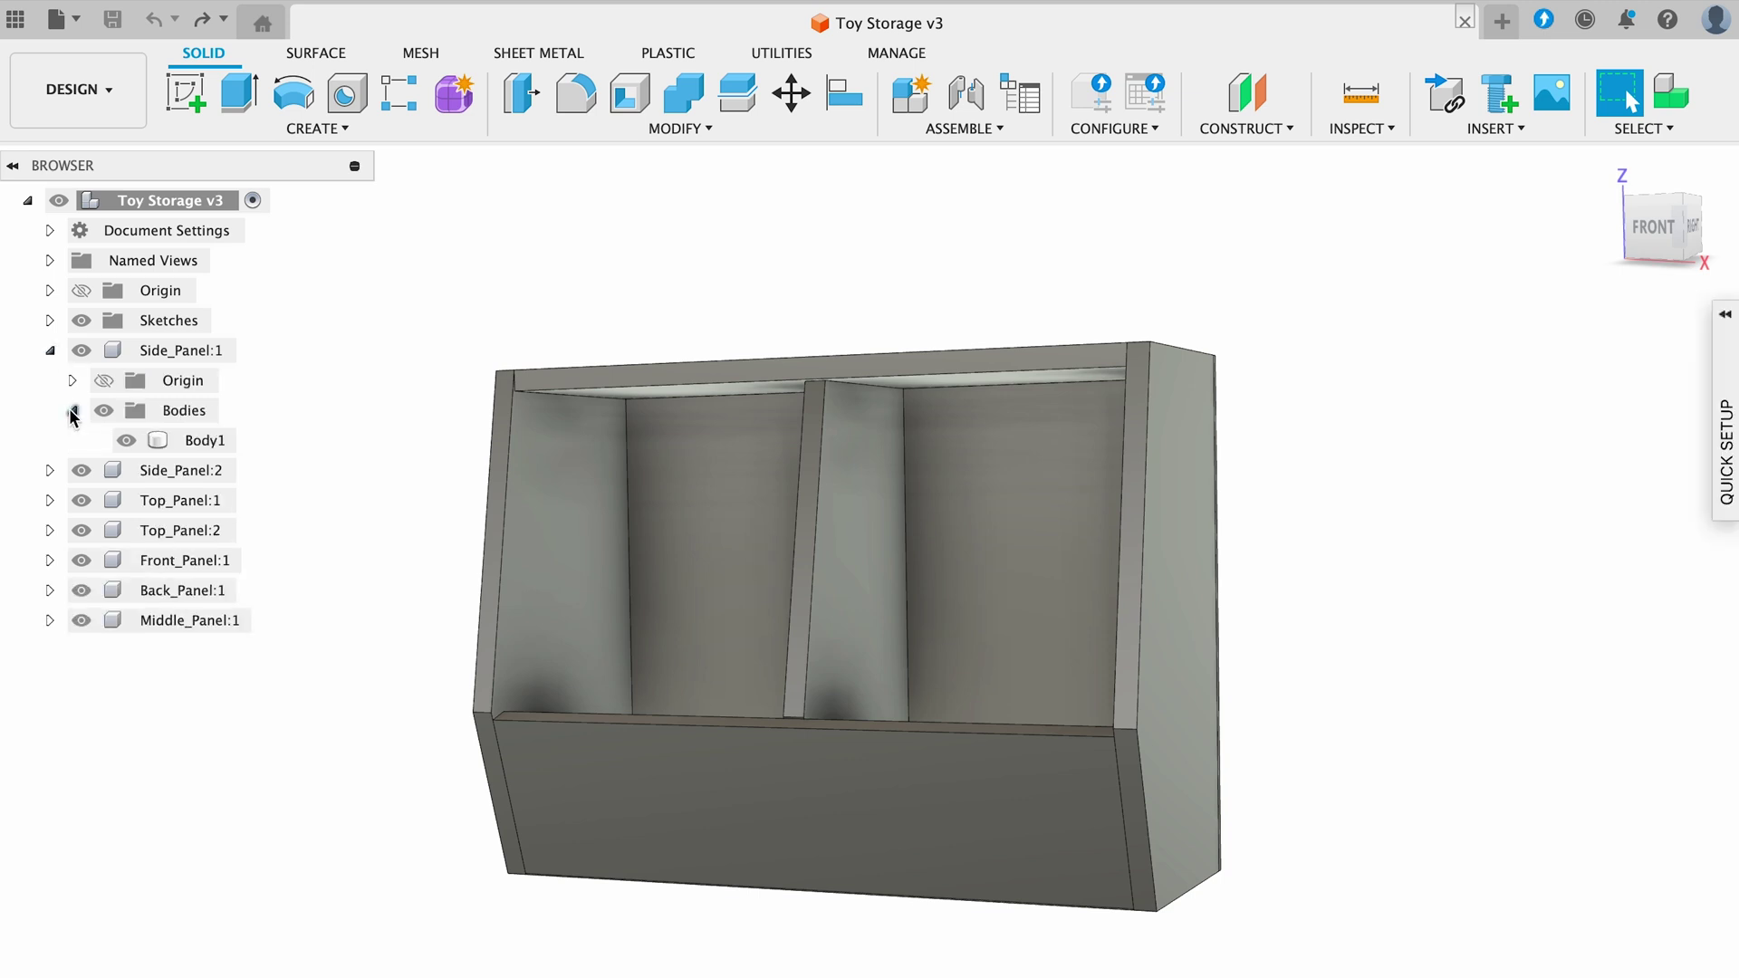
{"action": "left_click", "coordinate": [201, 443]}
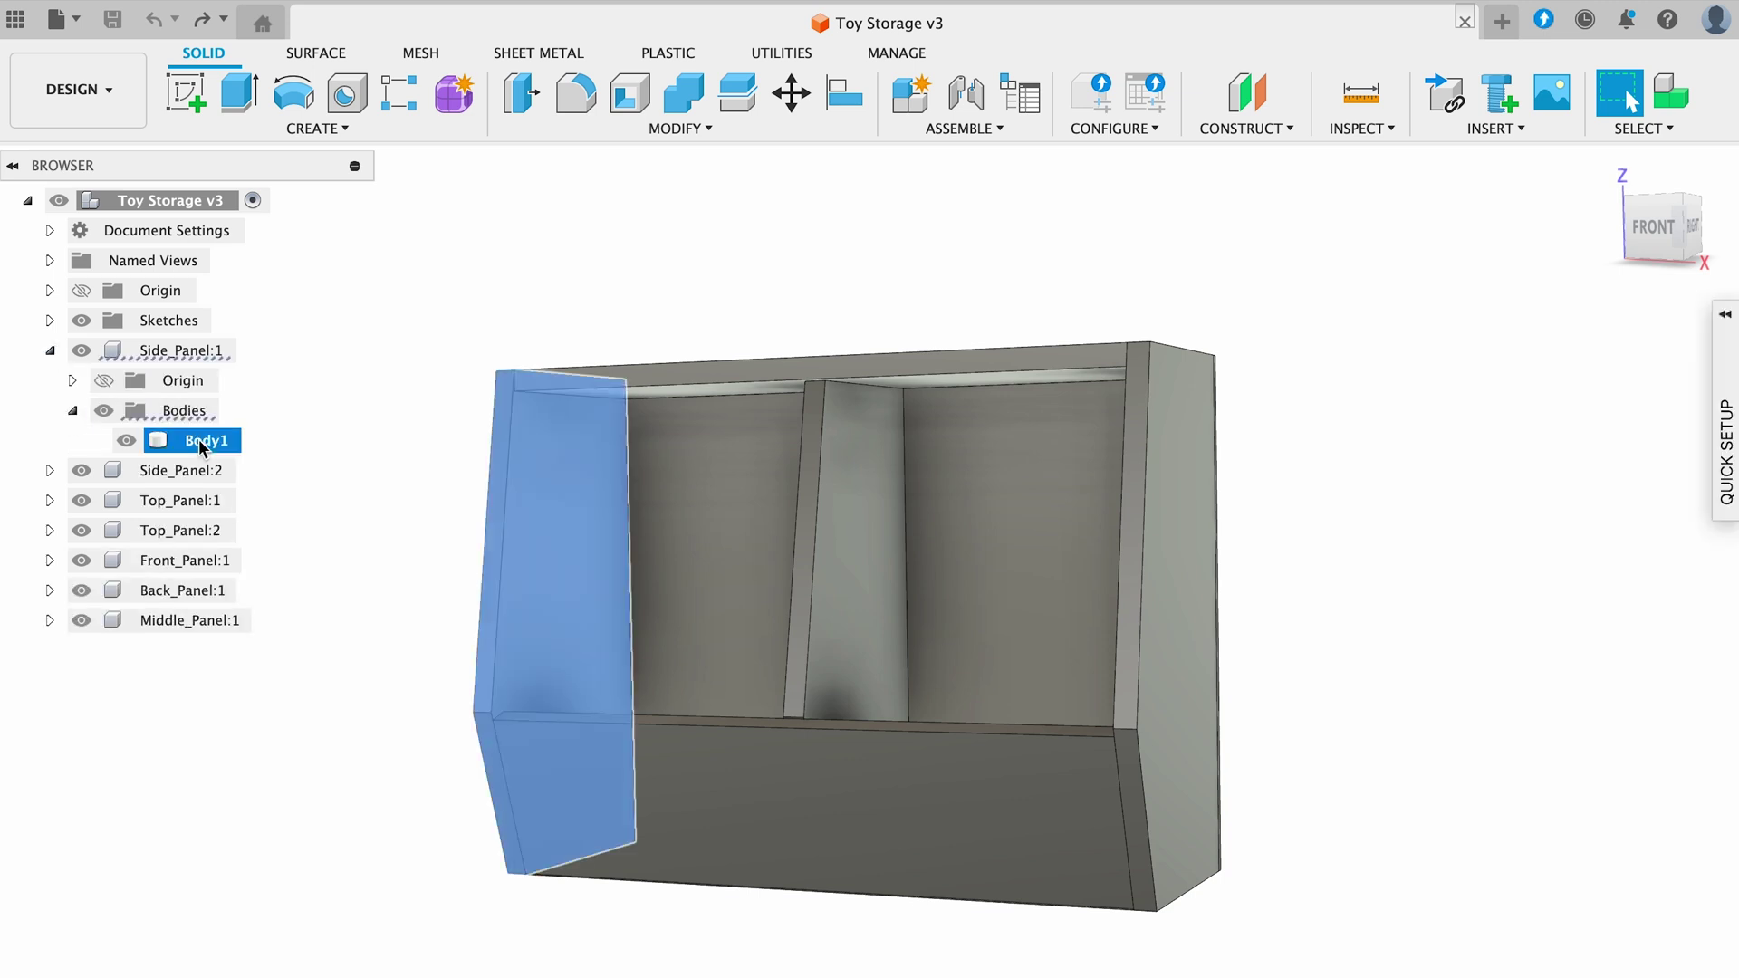
{"action": "double_click", "coordinate": [205, 443]}
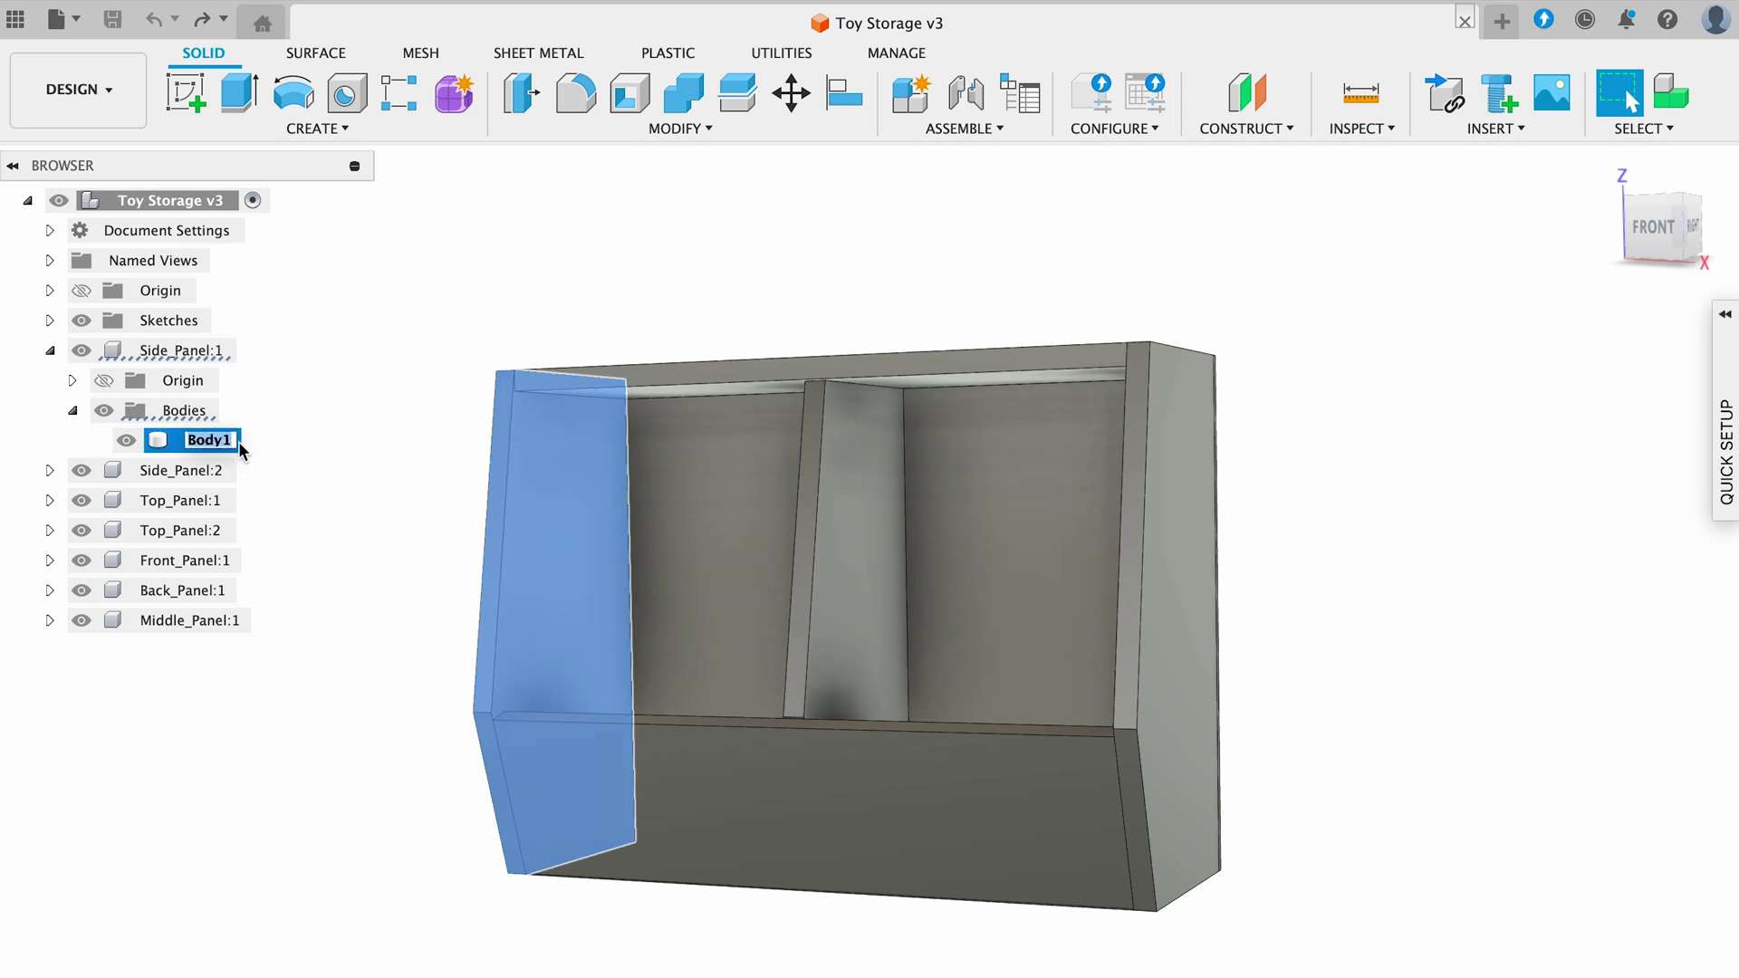
{"action": "type", "text": "Side Panel"}
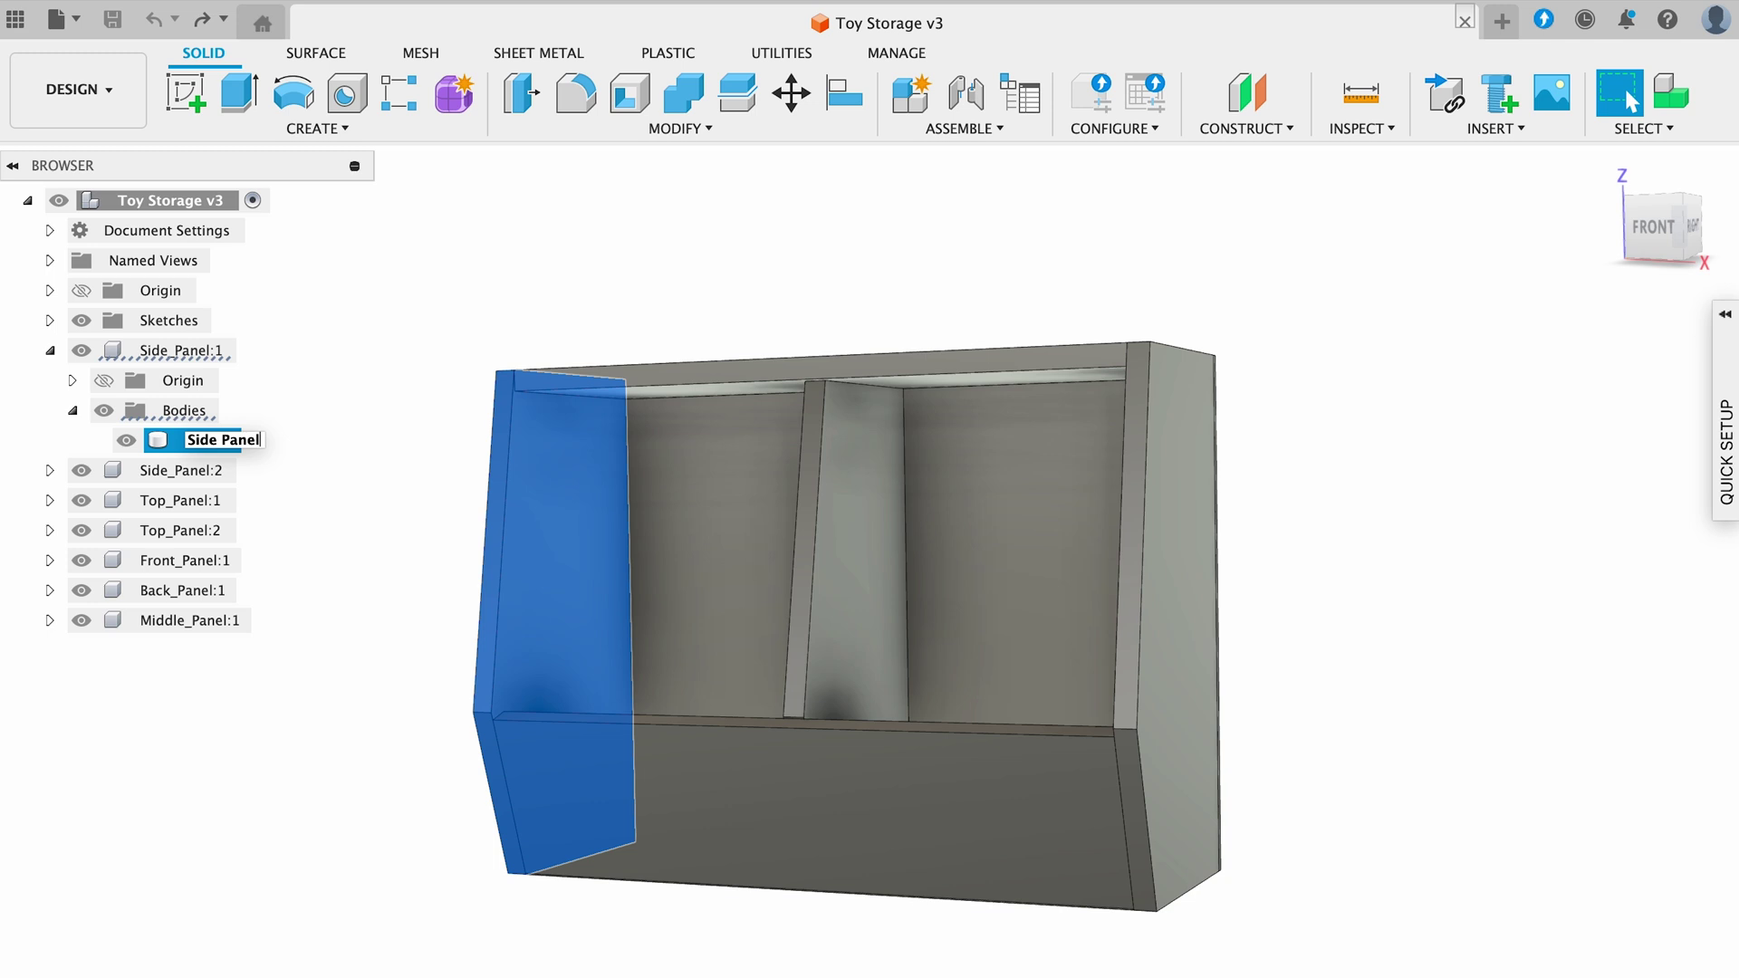
{"action": "key", "text": "Return"}
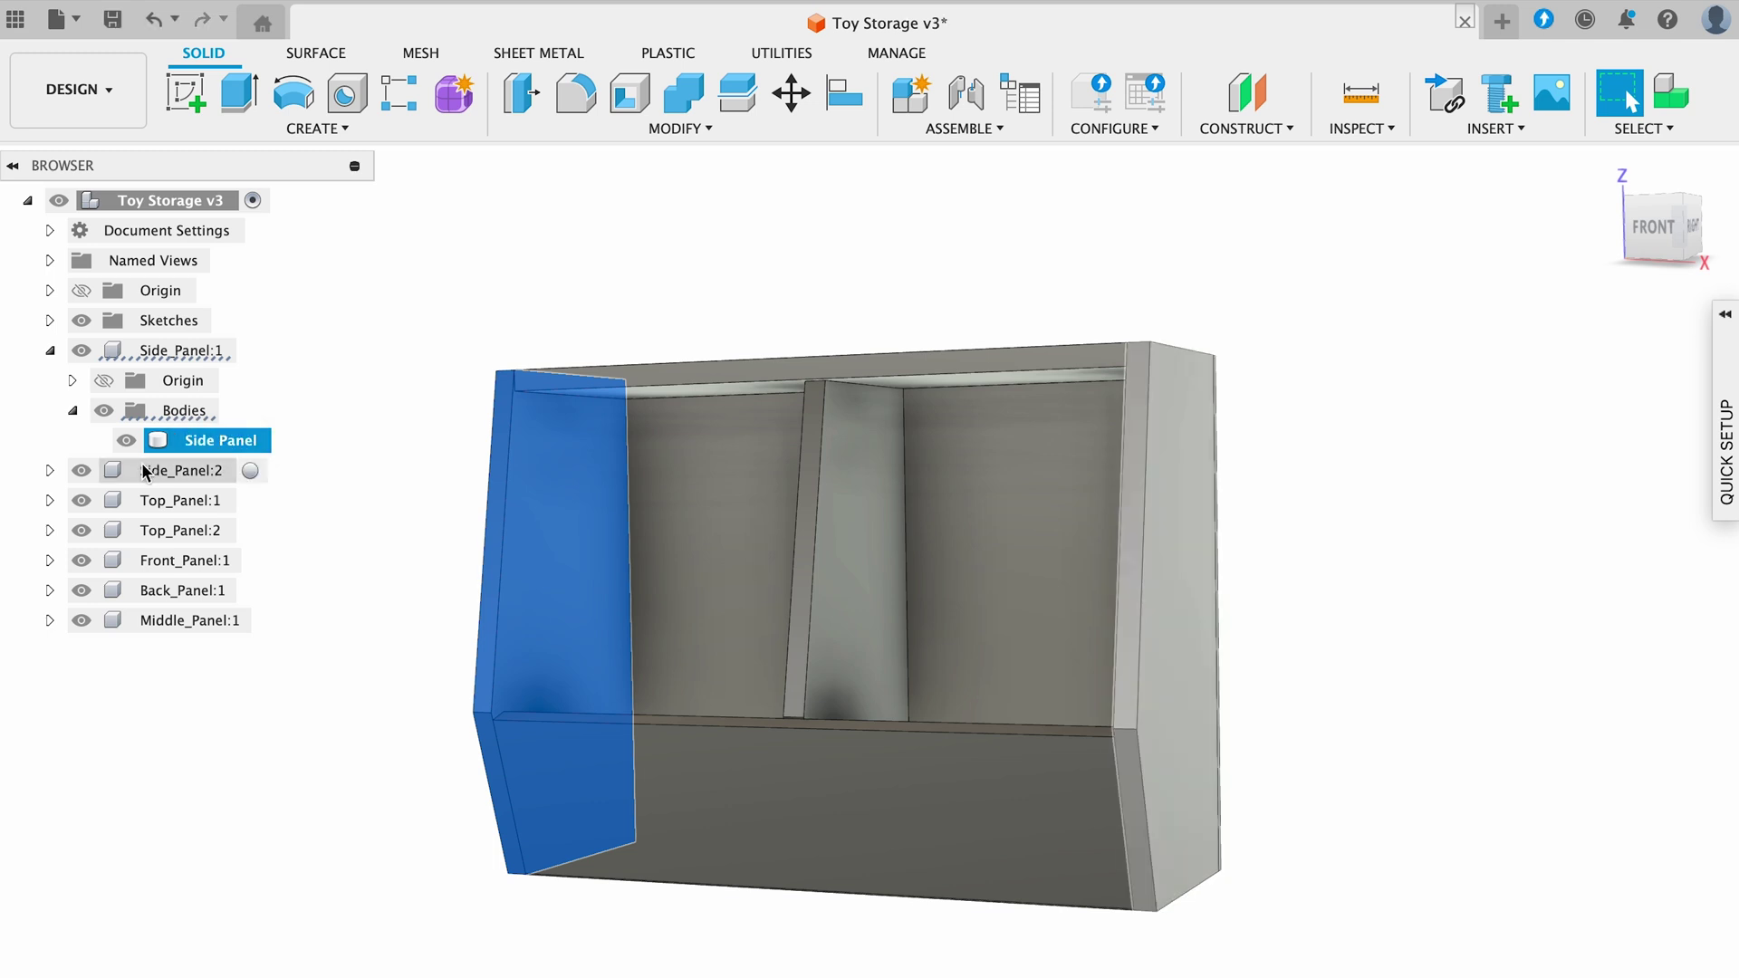
{"action": "left_click", "coordinate": [49, 470]}
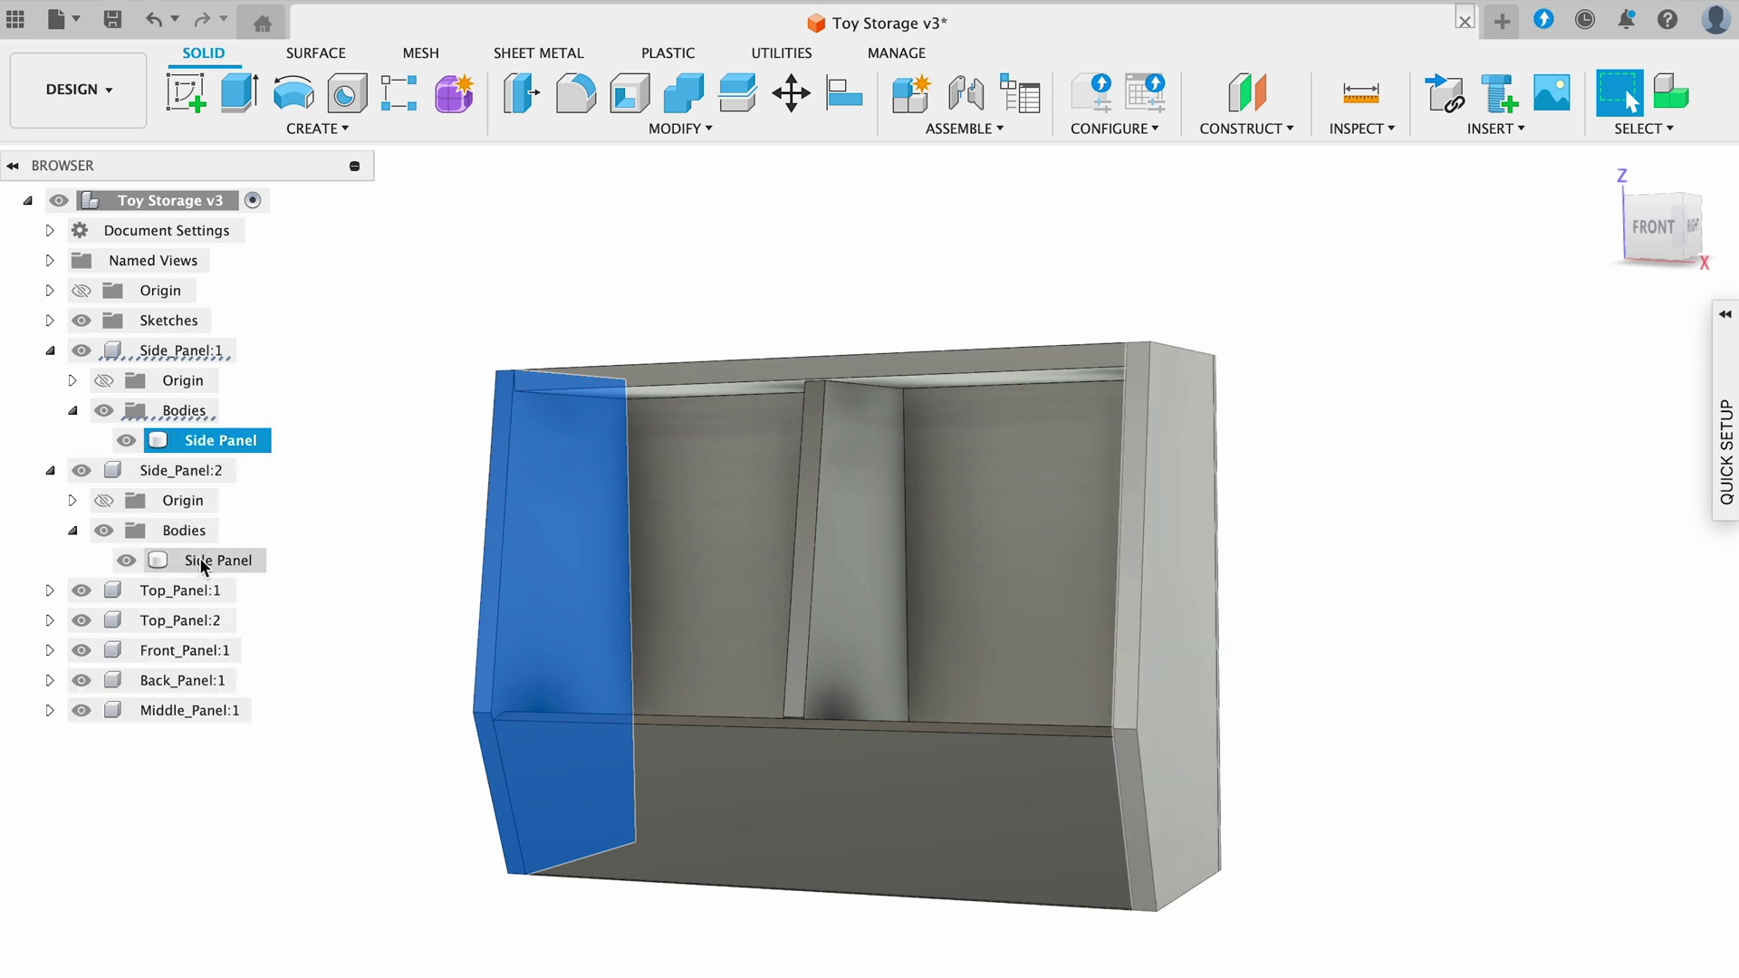
{"action": "left_click", "coordinate": [254, 568]}
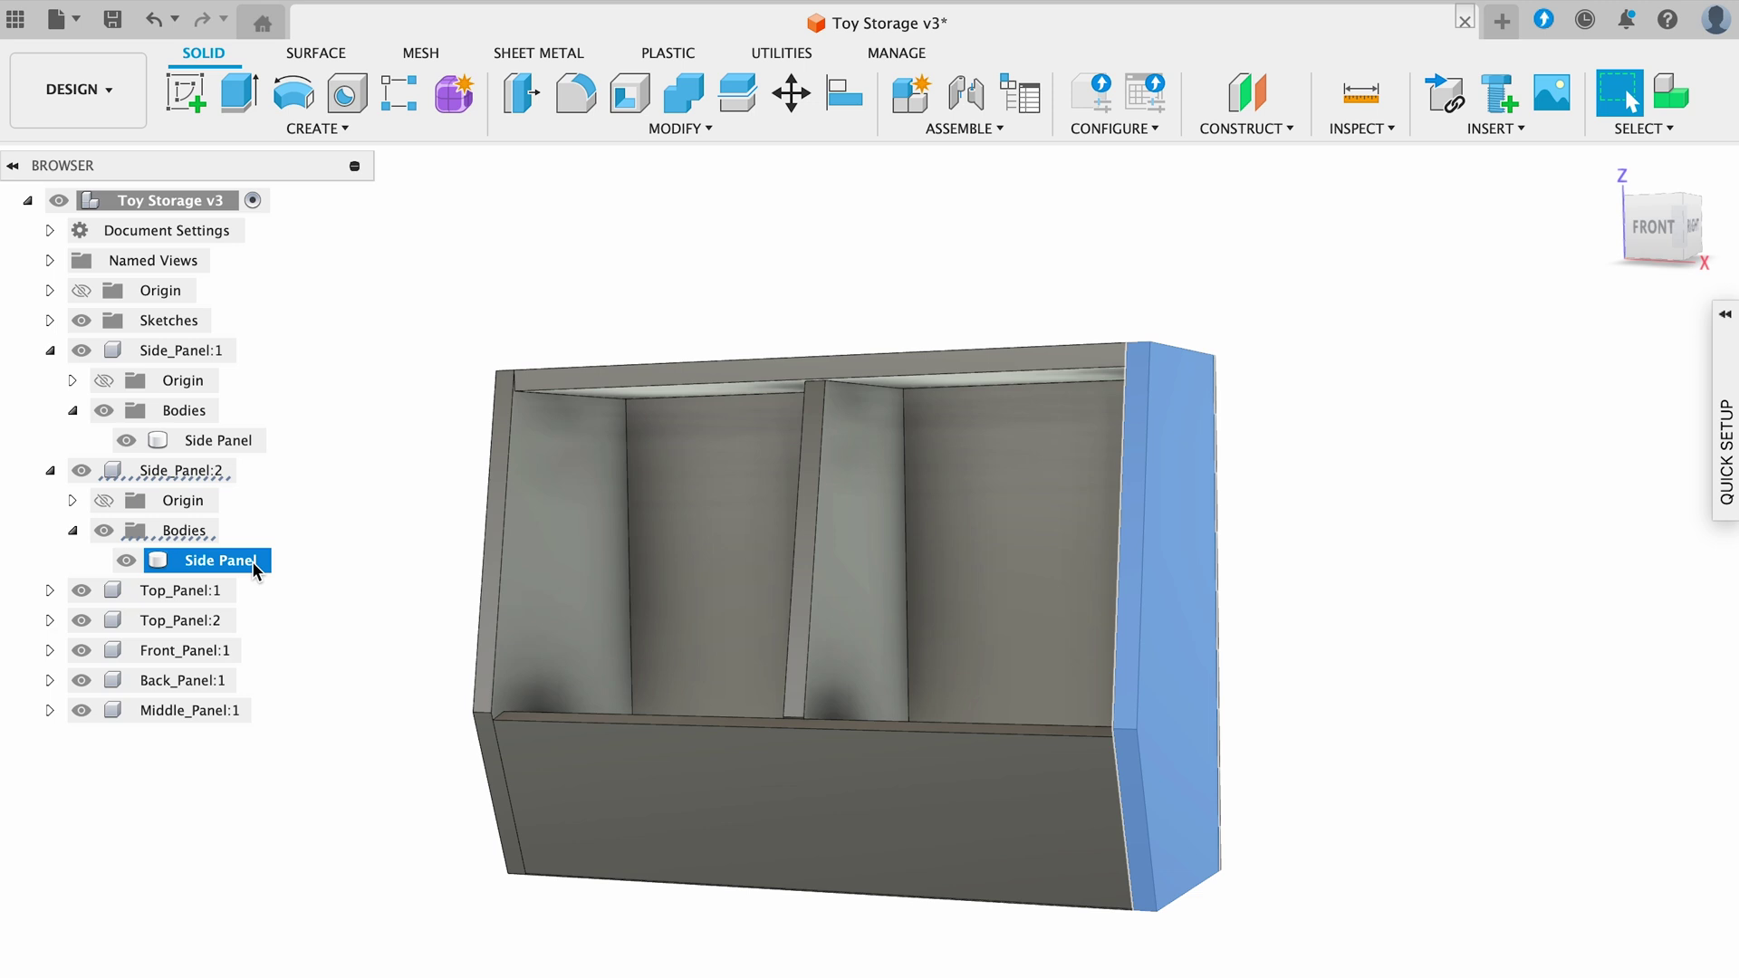
Step: Rename the body inside Top_Panel:1 as Top Panel
{"action": "left_click", "coordinate": [49, 590]}
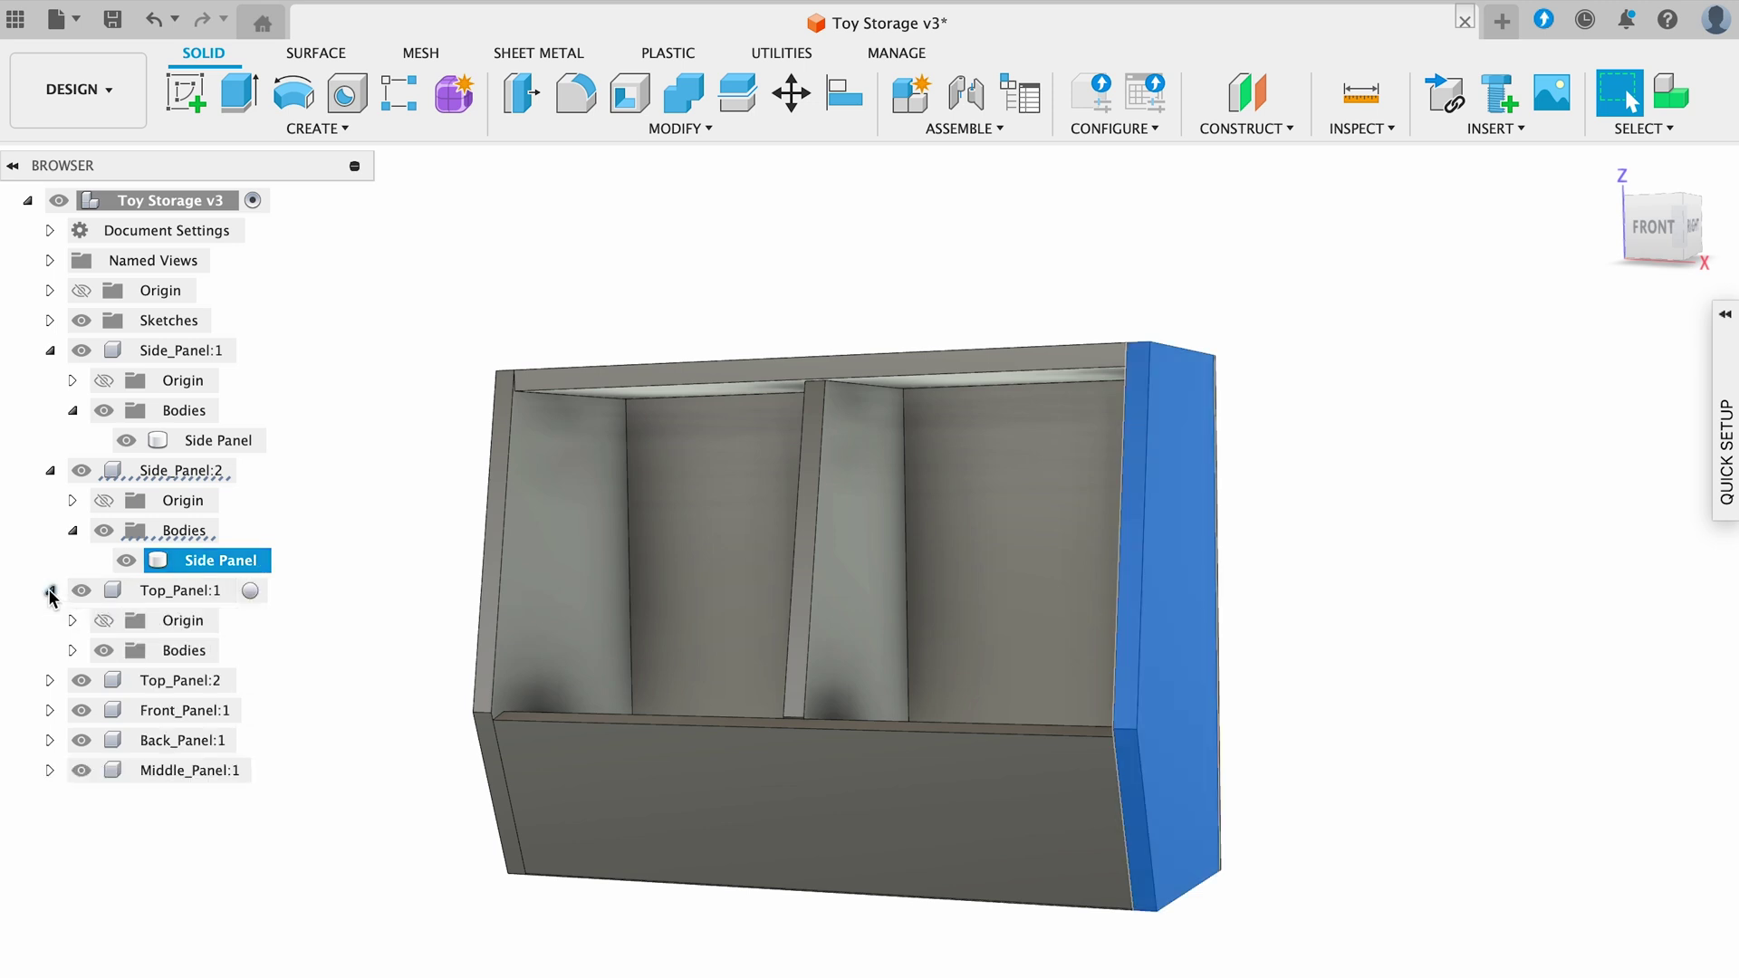
{"action": "left_click", "coordinate": [72, 650]}
{"action": "left_click", "coordinate": [208, 681]}
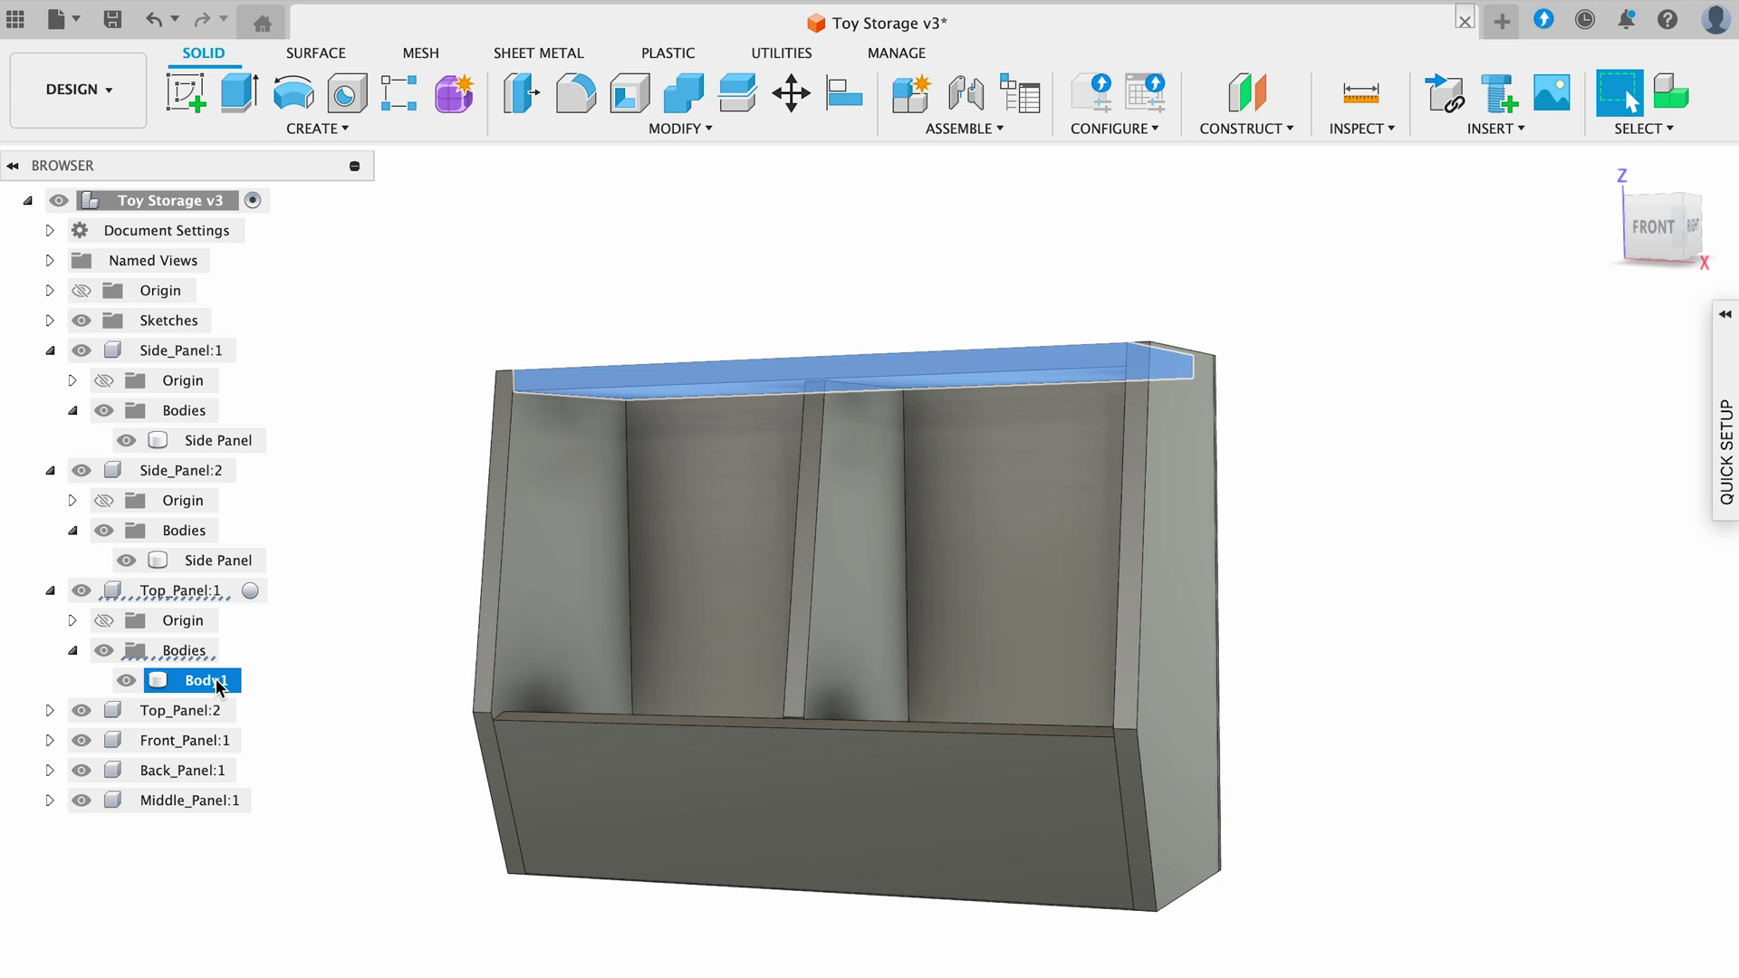
{"action": "double_click", "coordinate": [209, 681]}
{"action": "type", "text": "Top Panel"}
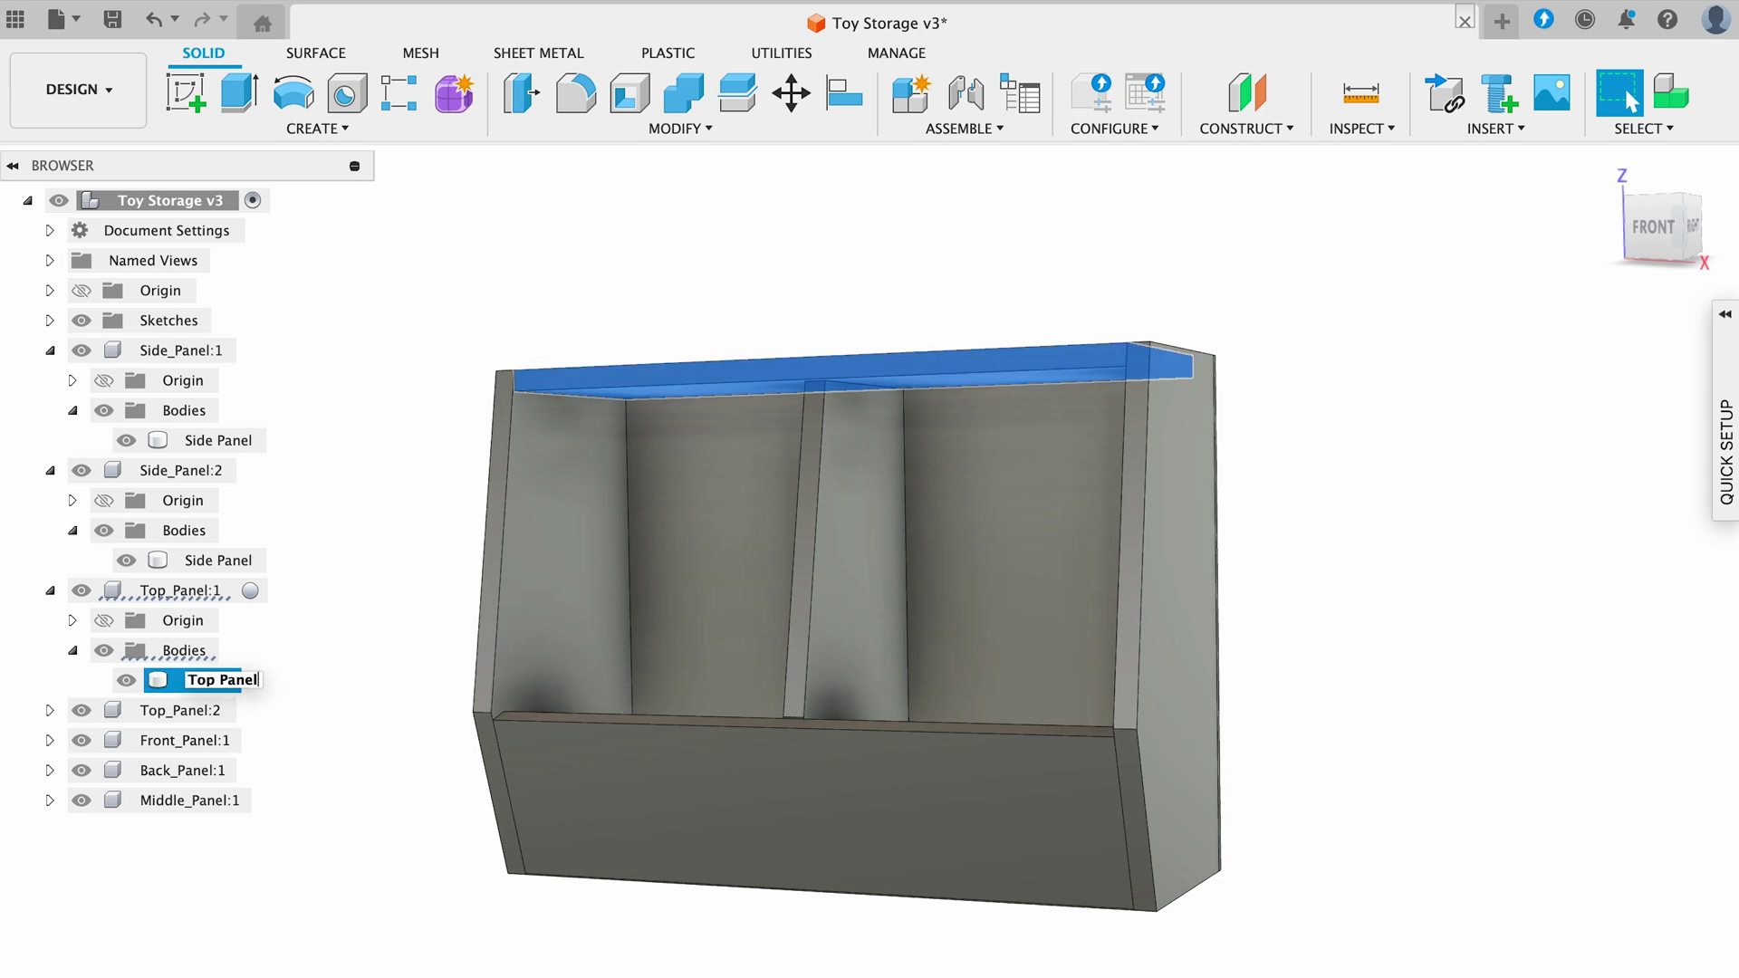
{"action": "key", "text": "Return"}
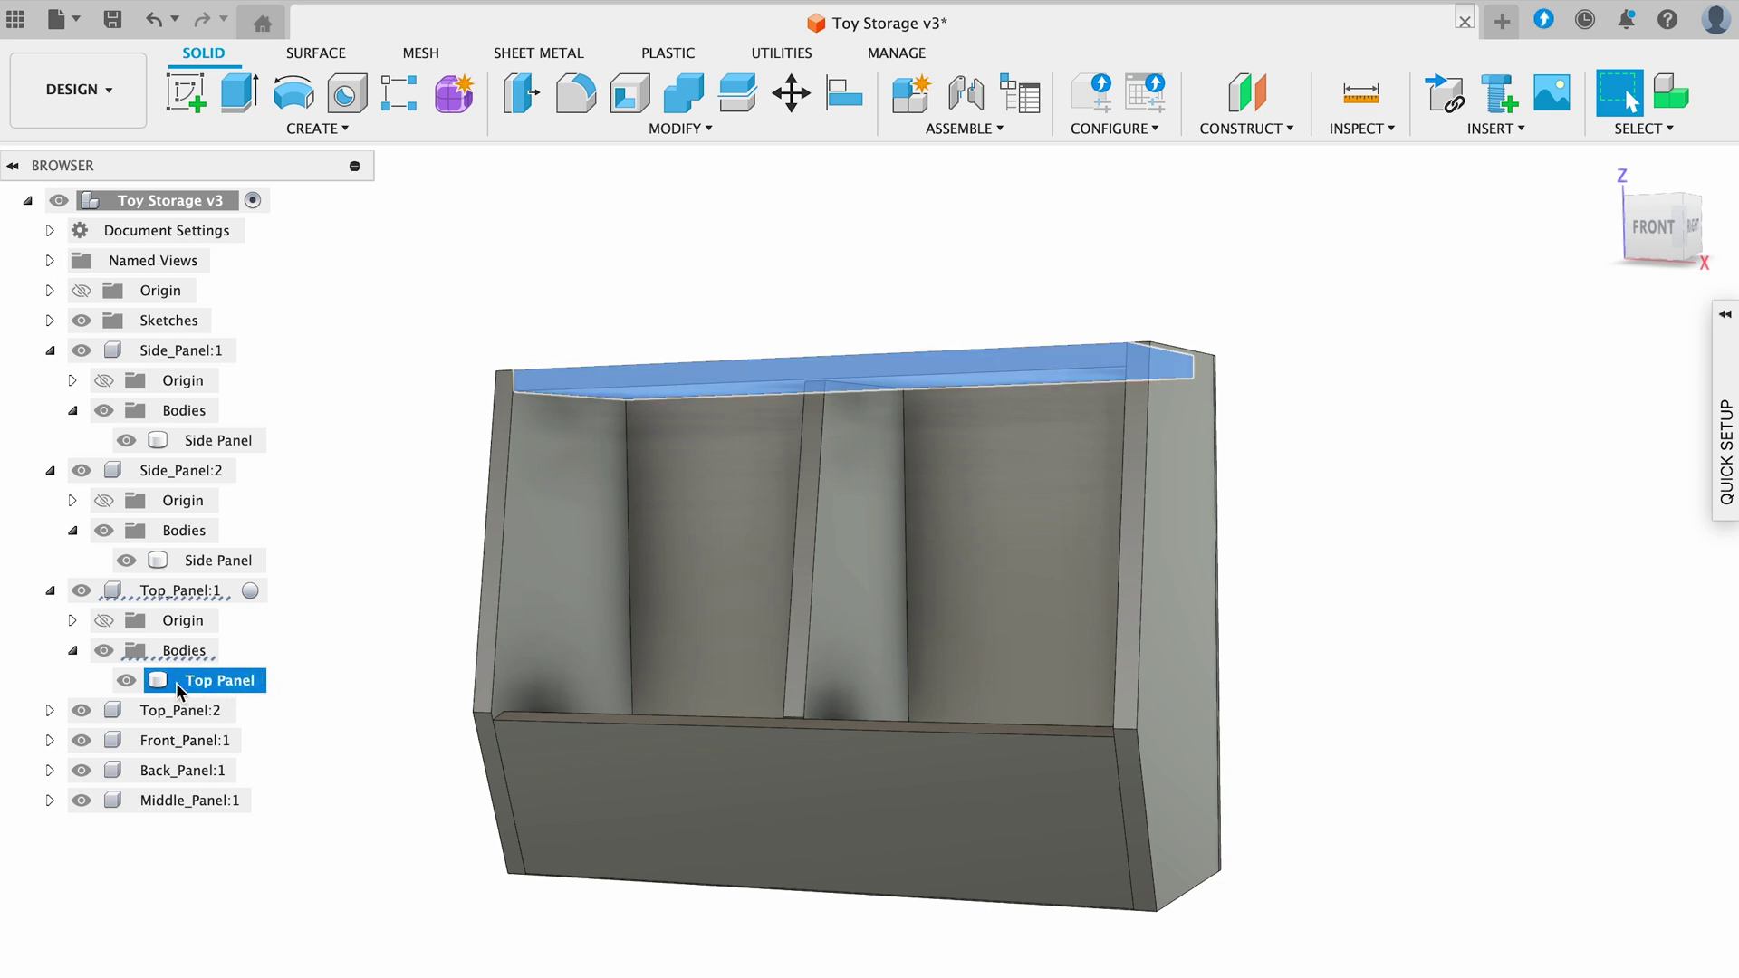
Step: Rename the body inside Top_Panel:2, the lower horizontal panel, as Bottom Panel
{"action": "left_click", "coordinate": [49, 710]}
{"action": "left_click", "coordinate": [194, 801]}
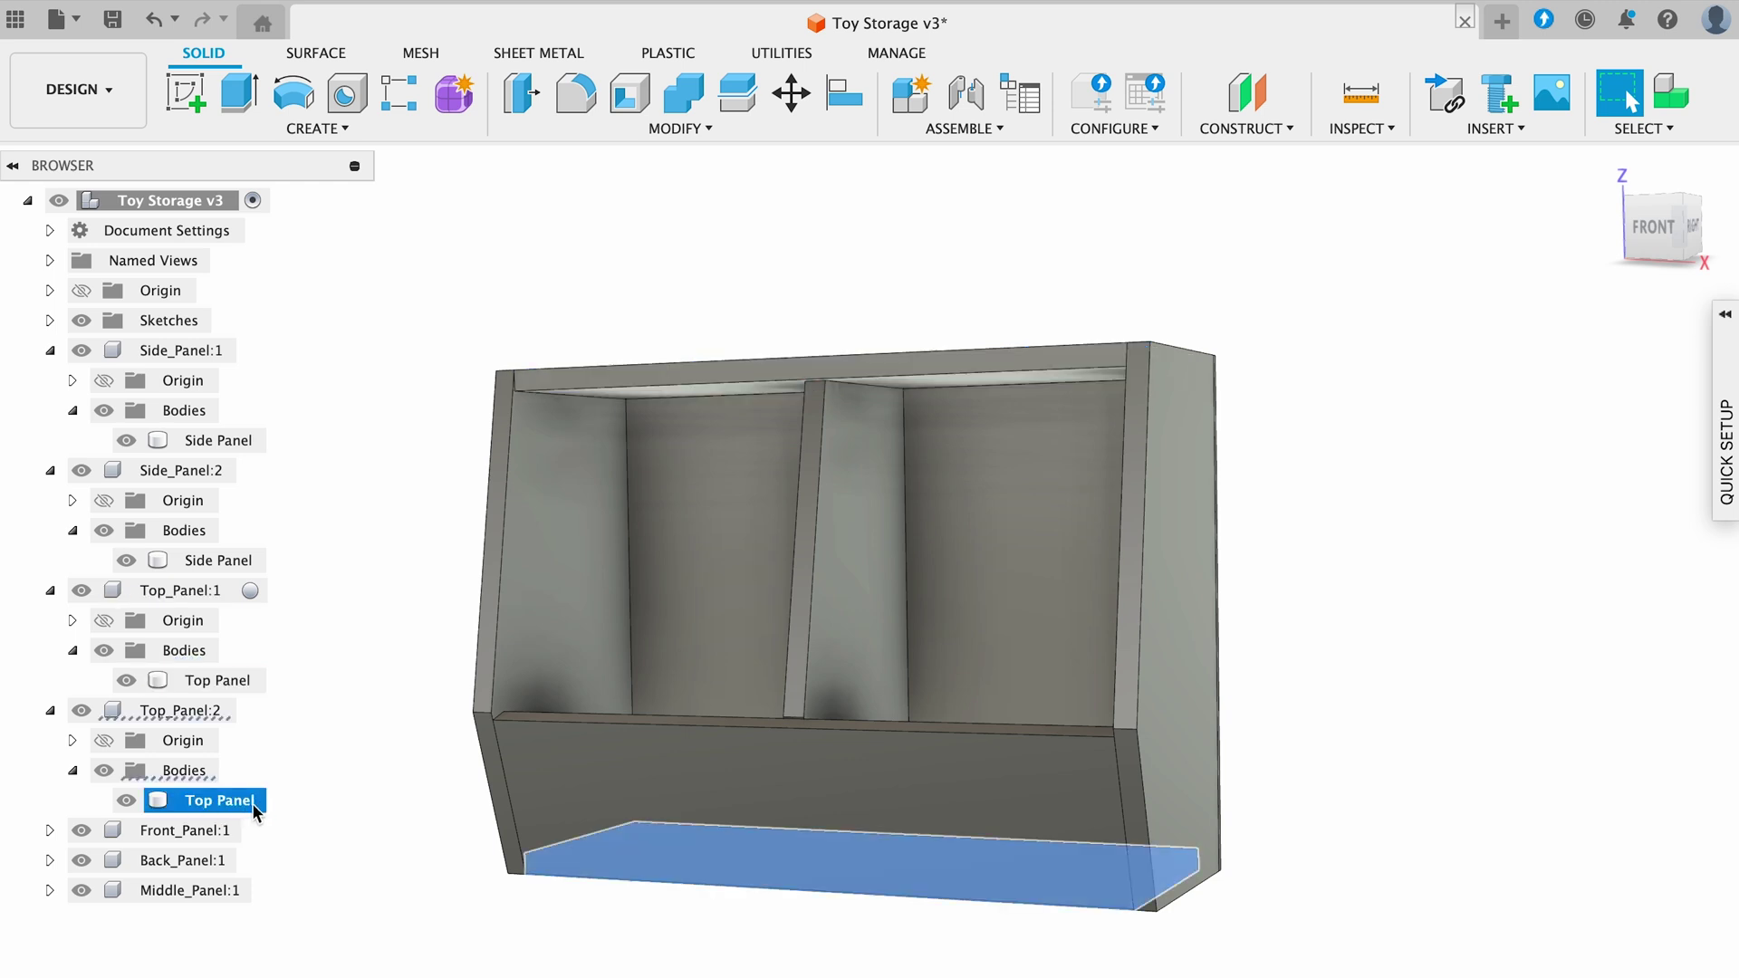
{"action": "double_click", "coordinate": [186, 801]}
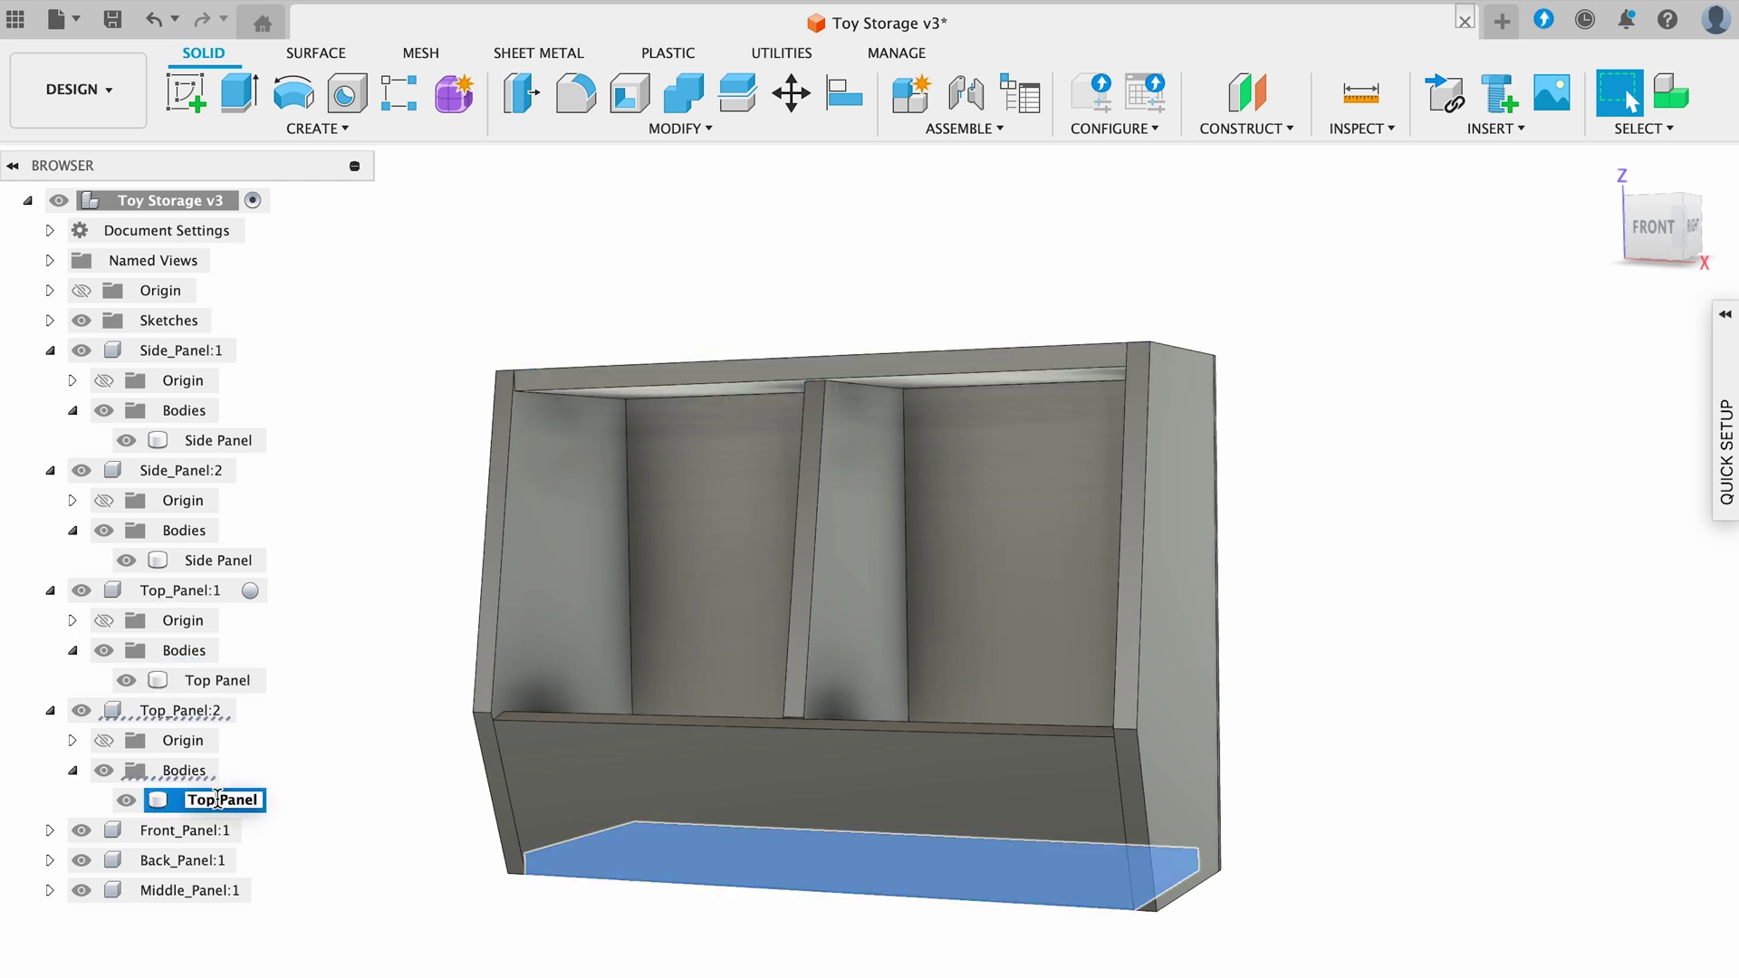
{"action": "type", "text": "Bottom"}
{"action": "key", "text": "Return"}
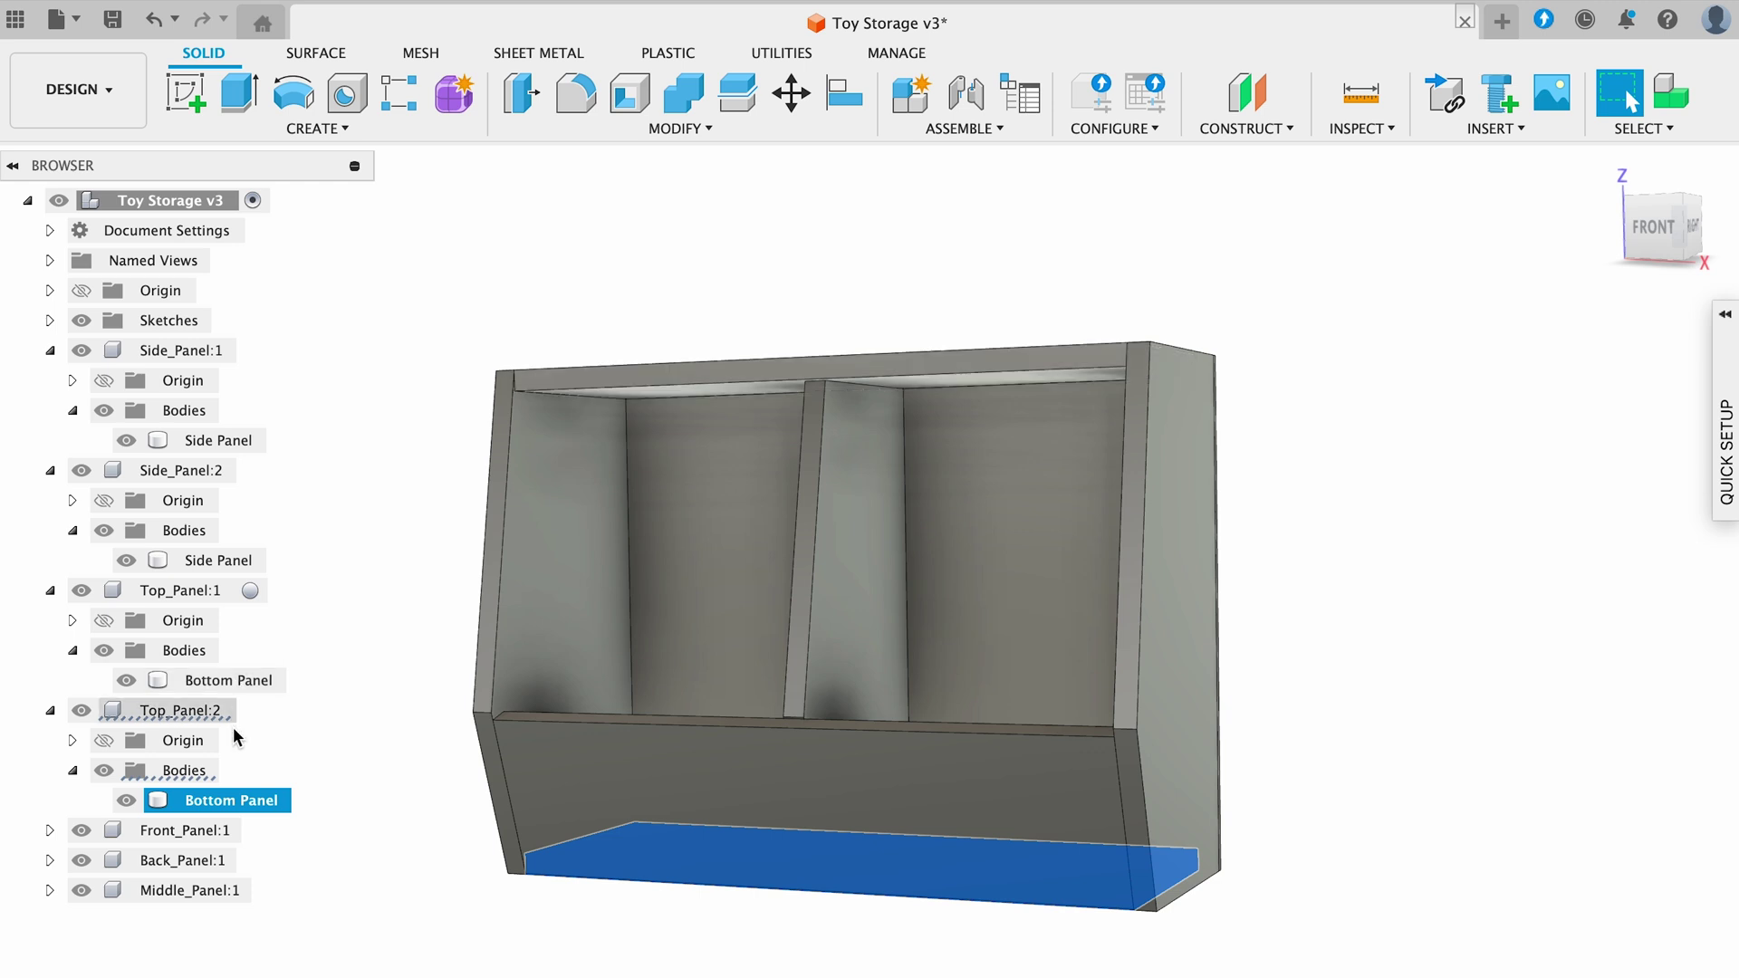
Step: Remove the Top_Panel:1 component from the assembly
{"action": "left_click", "coordinate": [193, 592]}
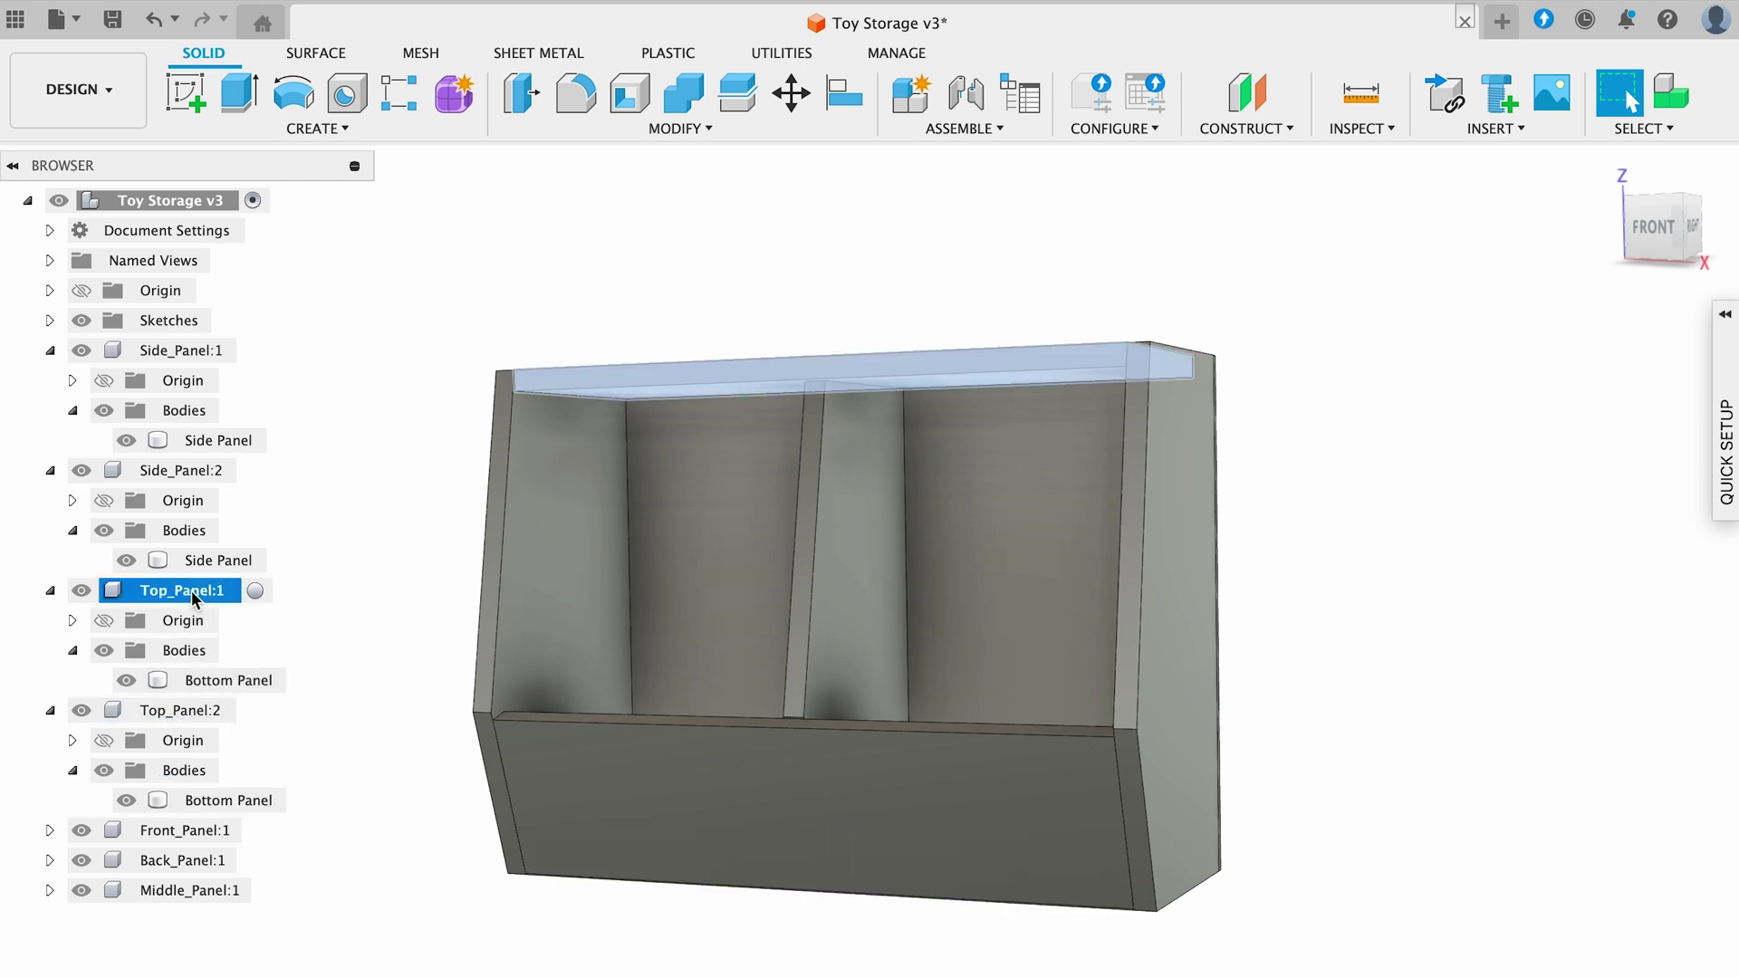
{"action": "key", "text": "Delete"}
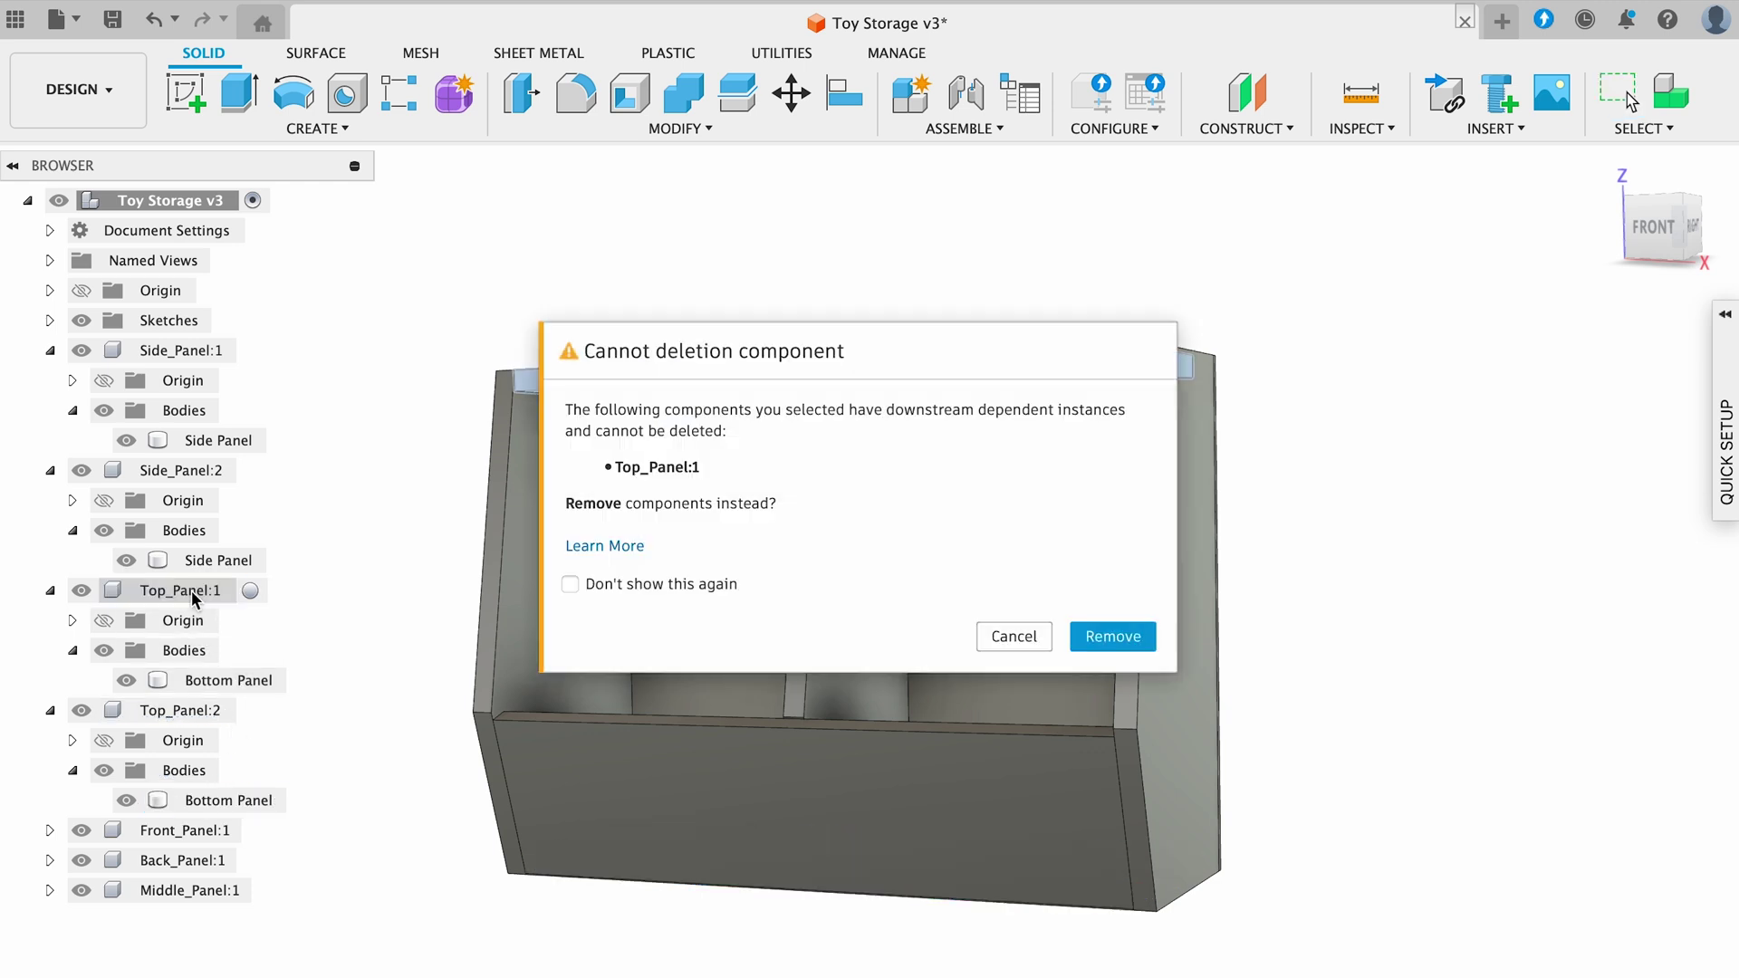
{"action": "left_click", "coordinate": [1098, 639]}
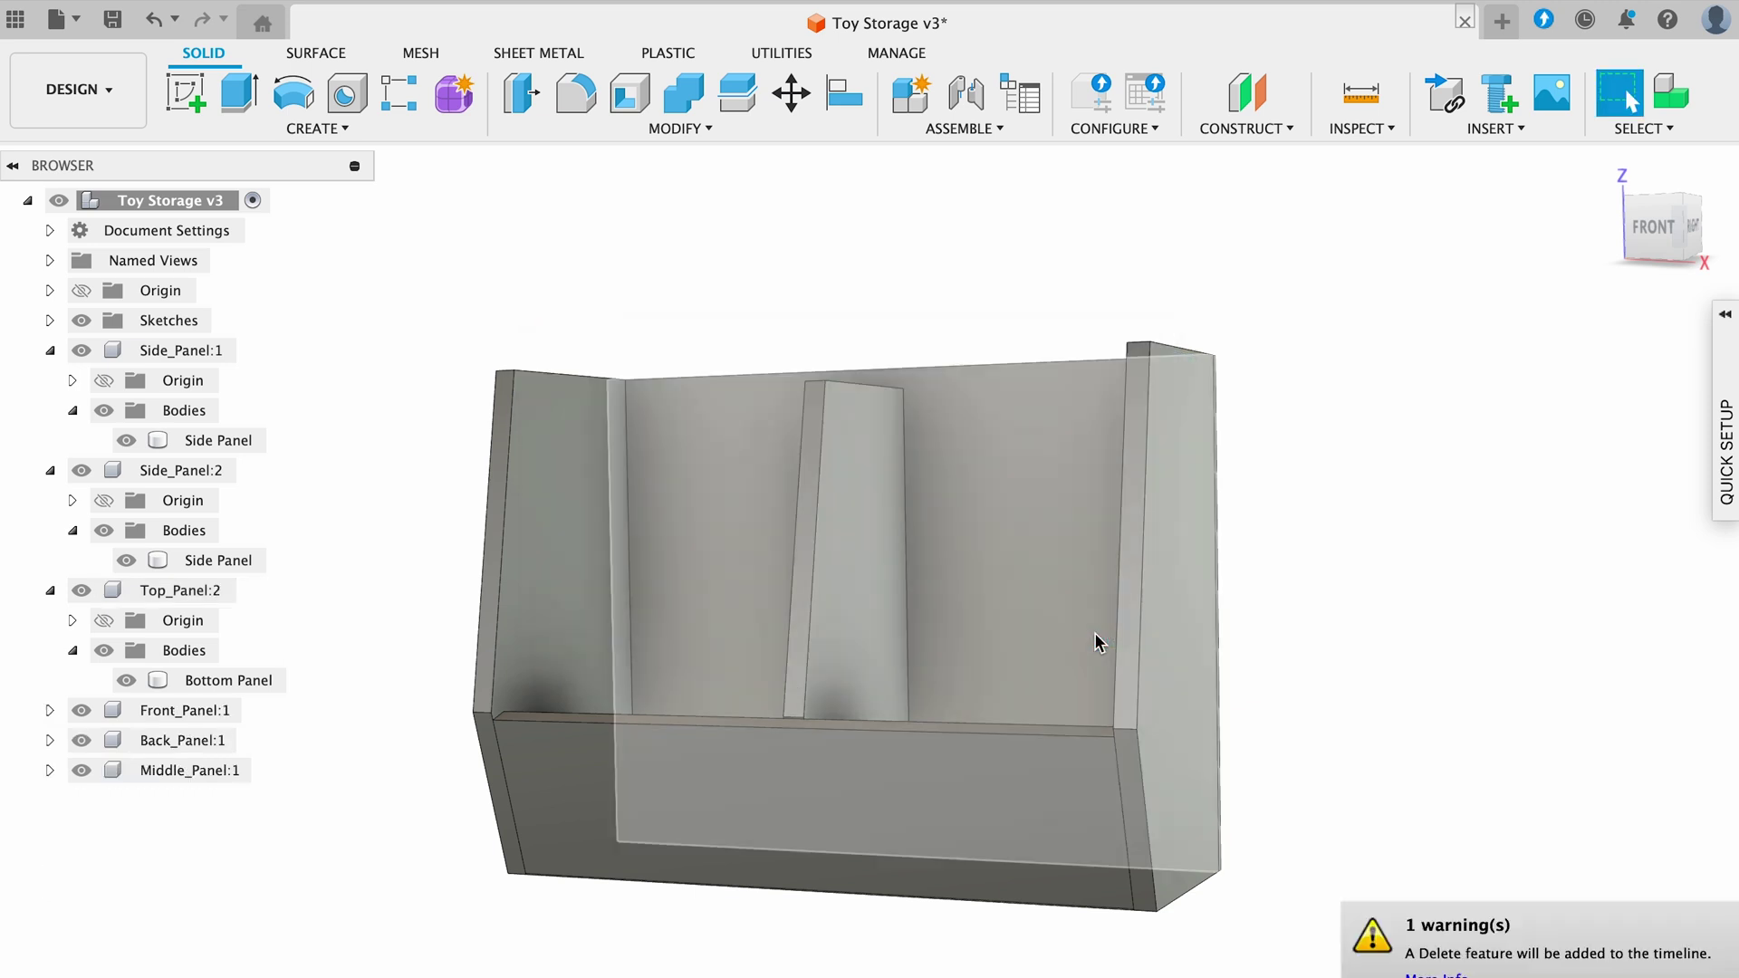
Step: Copy the Top_Panel:2 component and paste it as a new, independent component
{"action": "left_click", "coordinate": [199, 594]}
{"action": "right_click", "coordinate": [162, 591]}
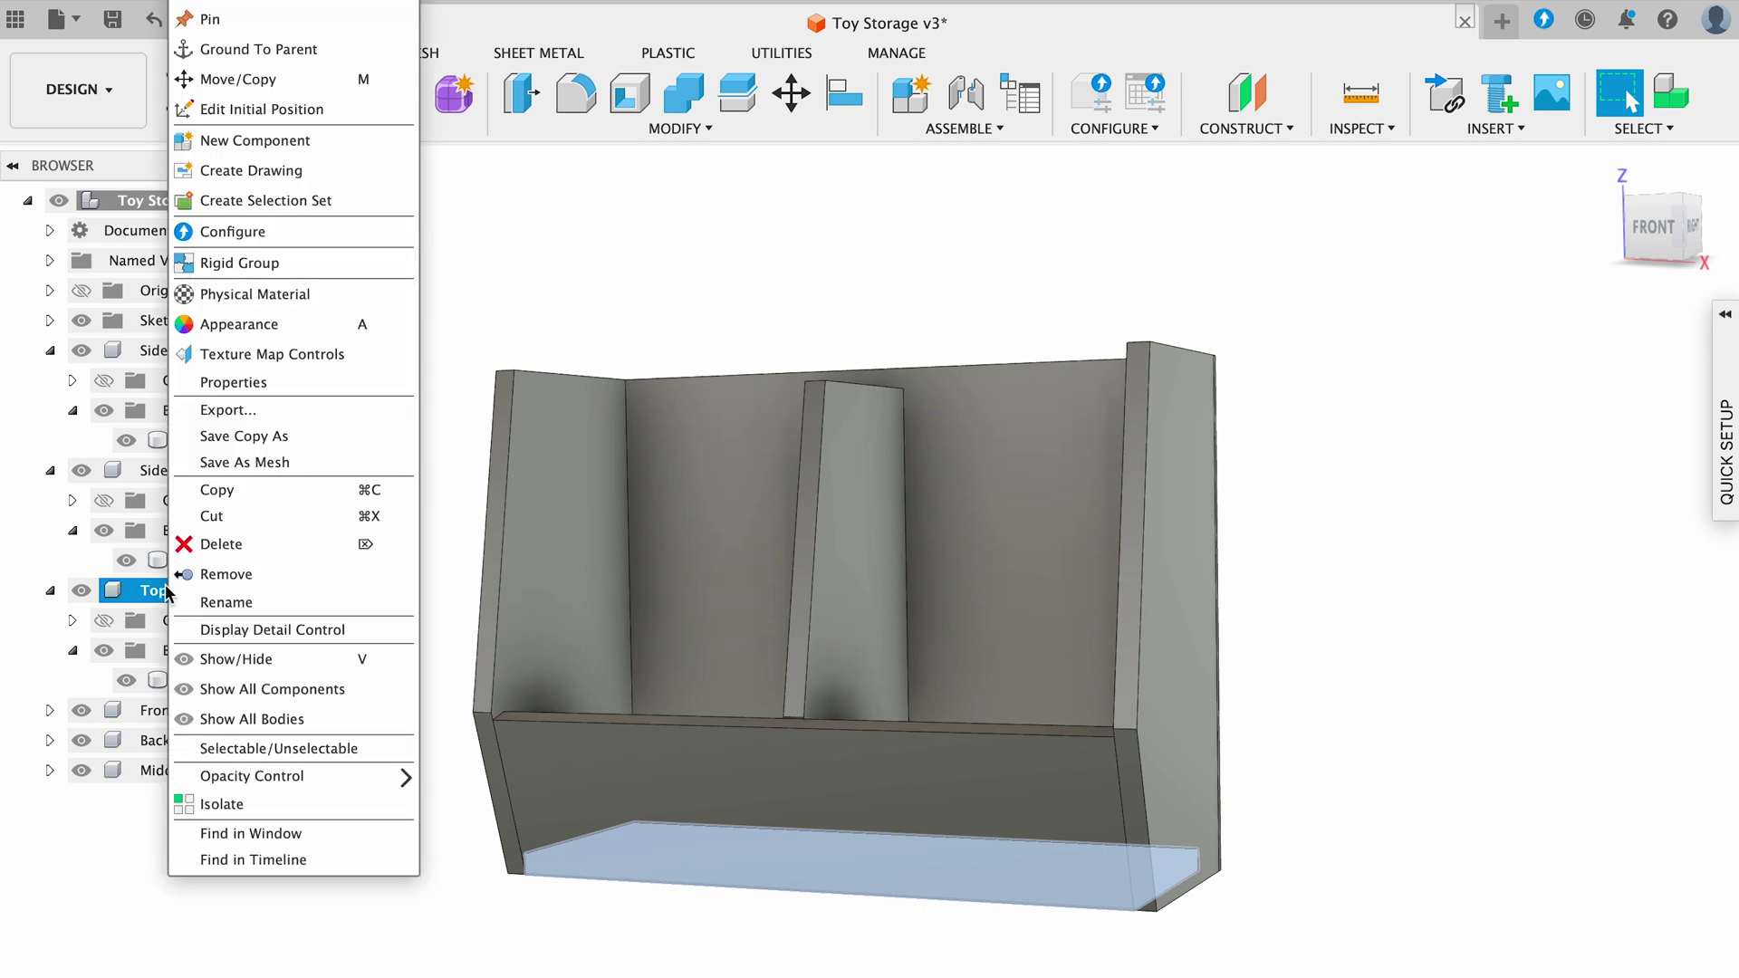
{"action": "left_click", "coordinate": [216, 493]}
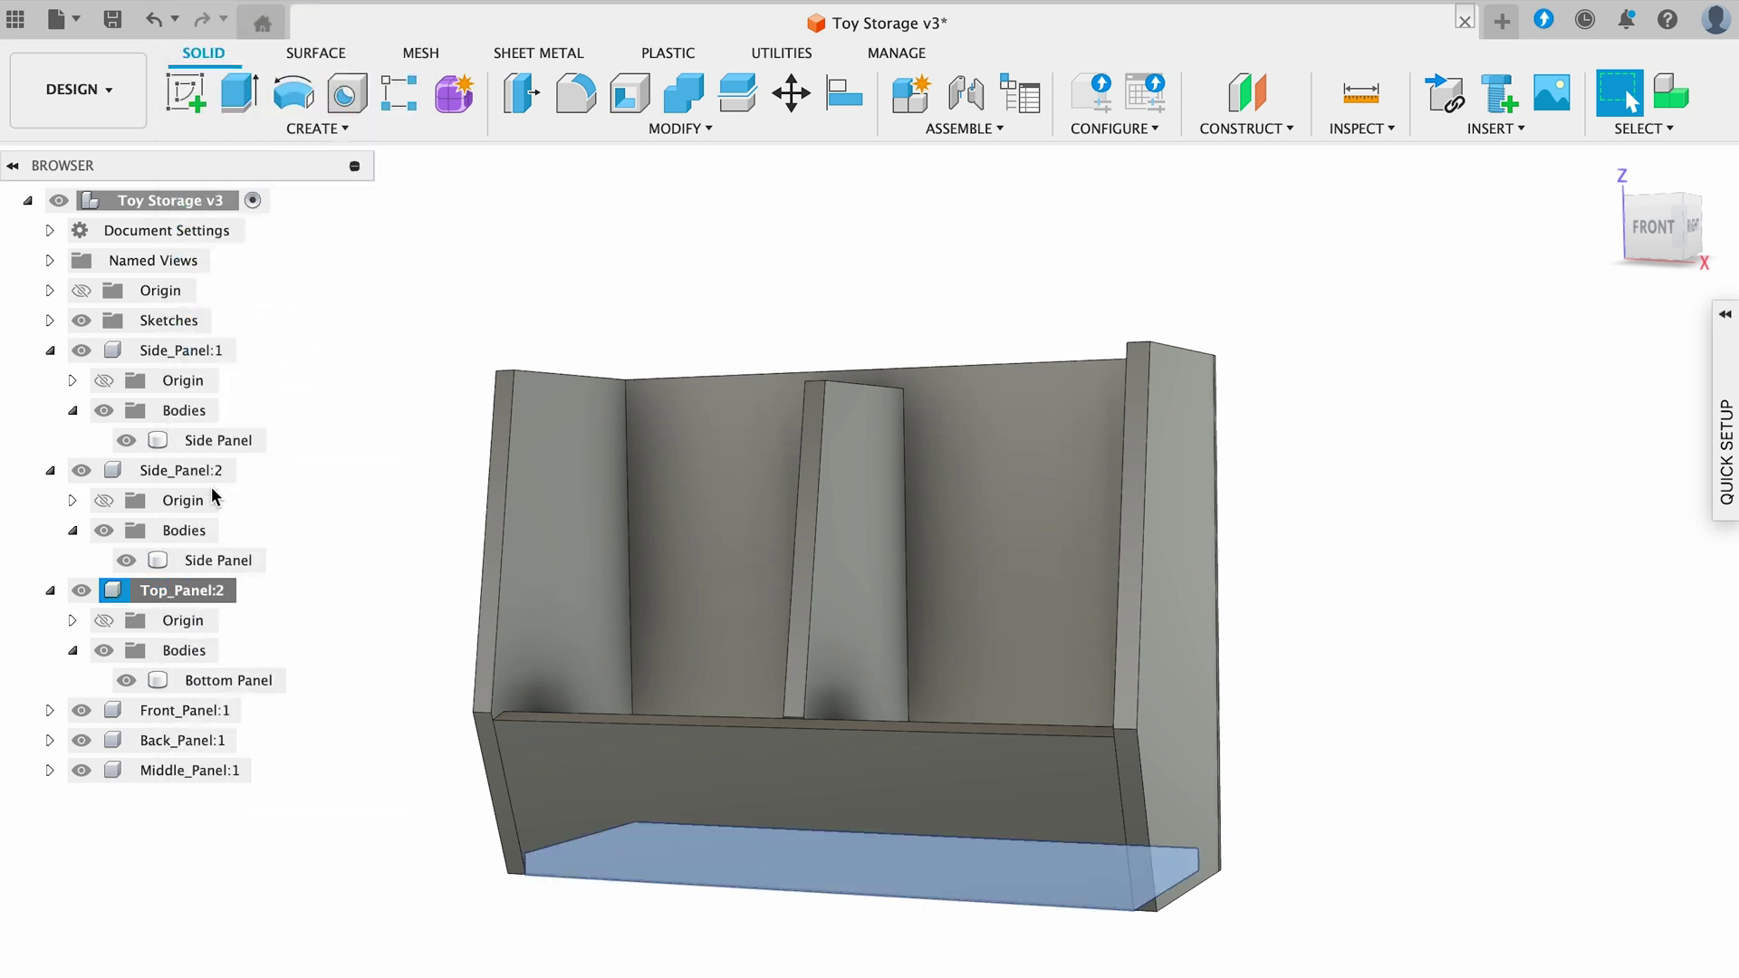
{"action": "right_click", "coordinate": [371, 565]}
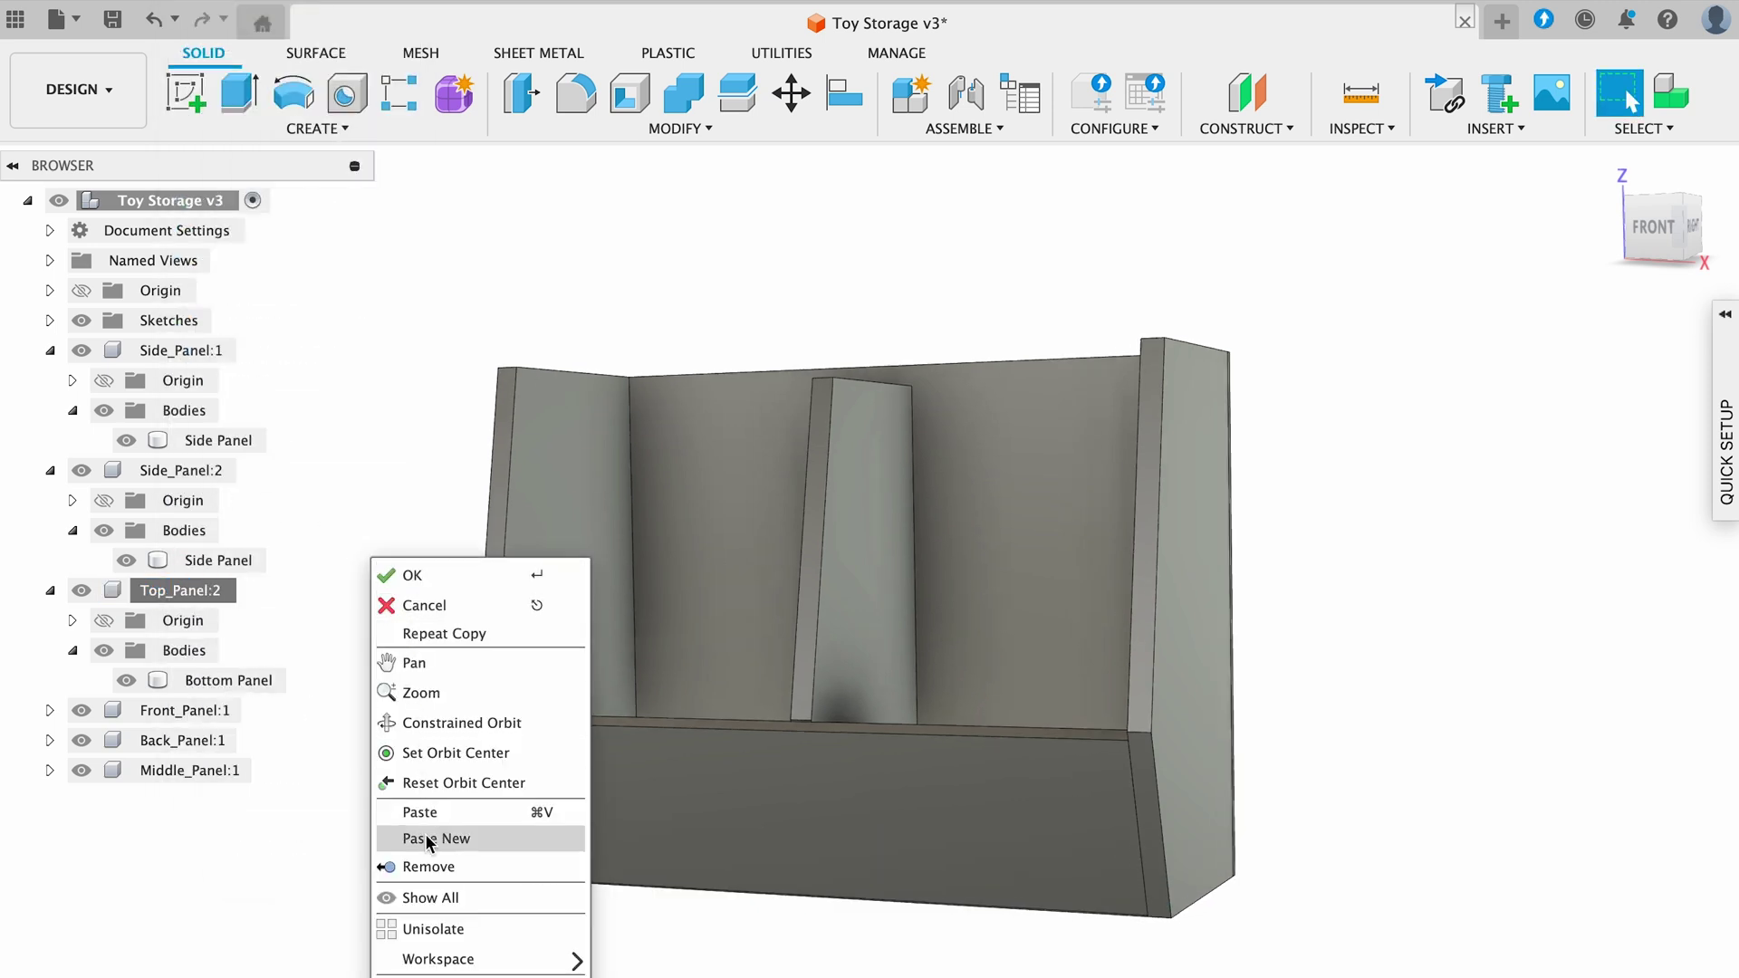
{"action": "left_click", "coordinate": [486, 849]}
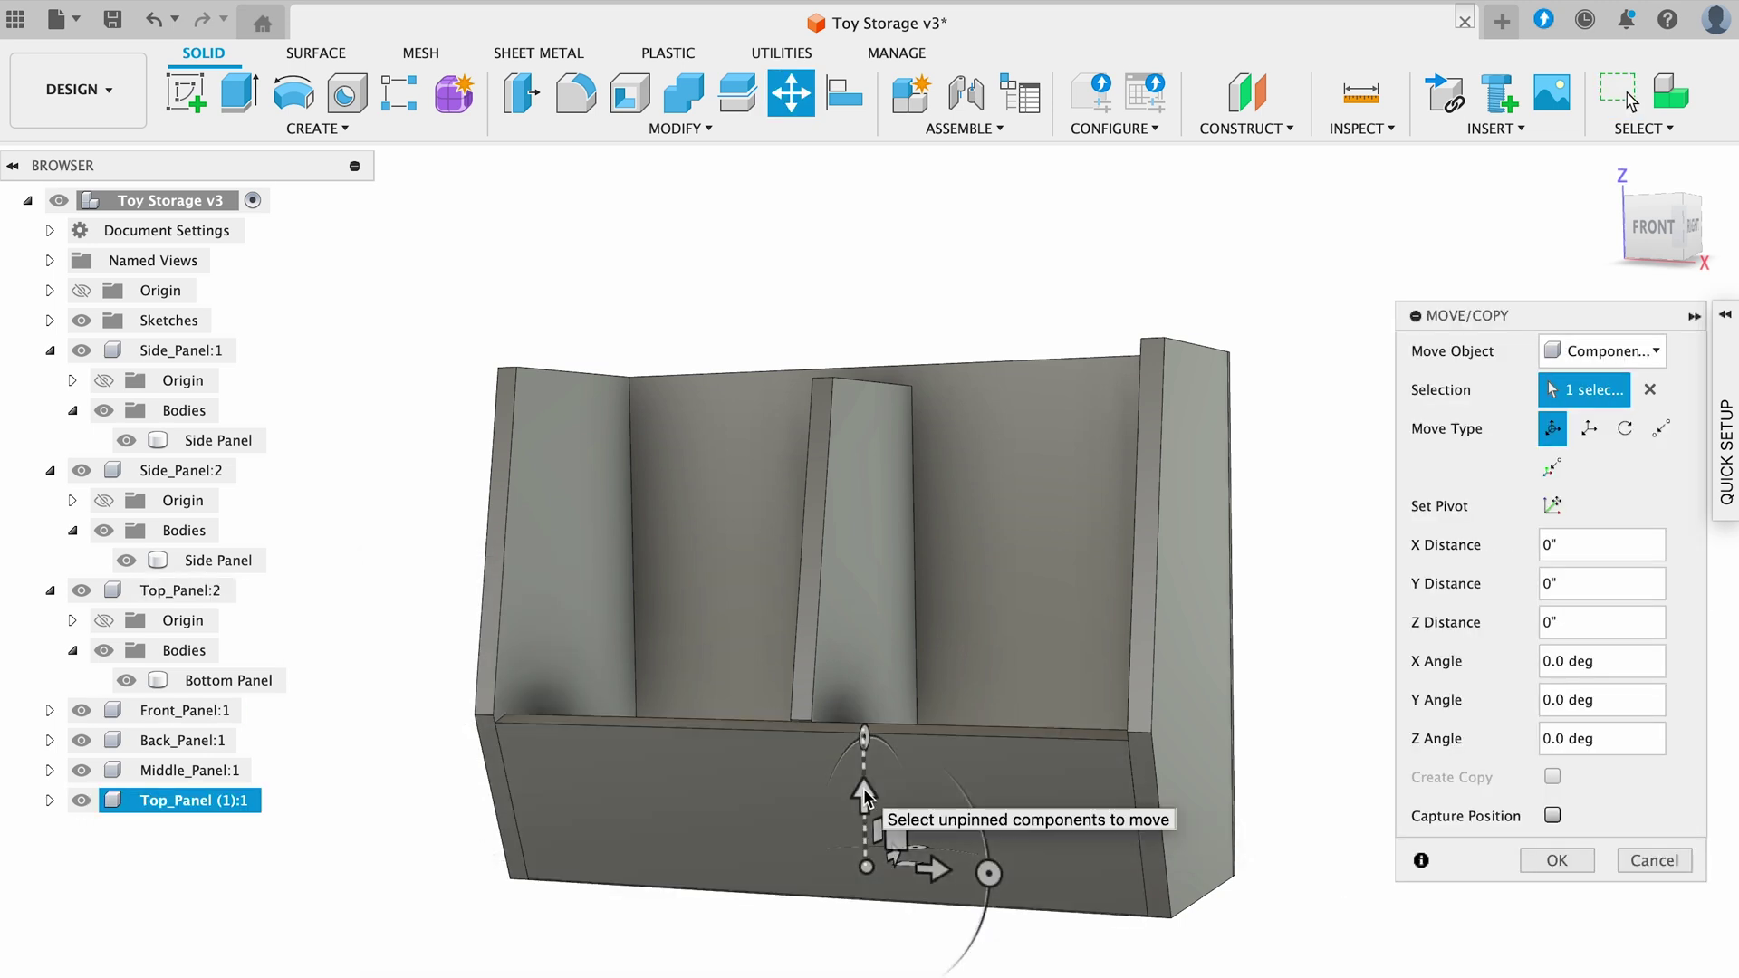
Step: Move the pasted panel straight up by a Z distance of 17.25 inches to the top of the cabinet
{"action": "left_click_drag", "start_coordinate": [865, 796], "coordinate": [867, 299]}
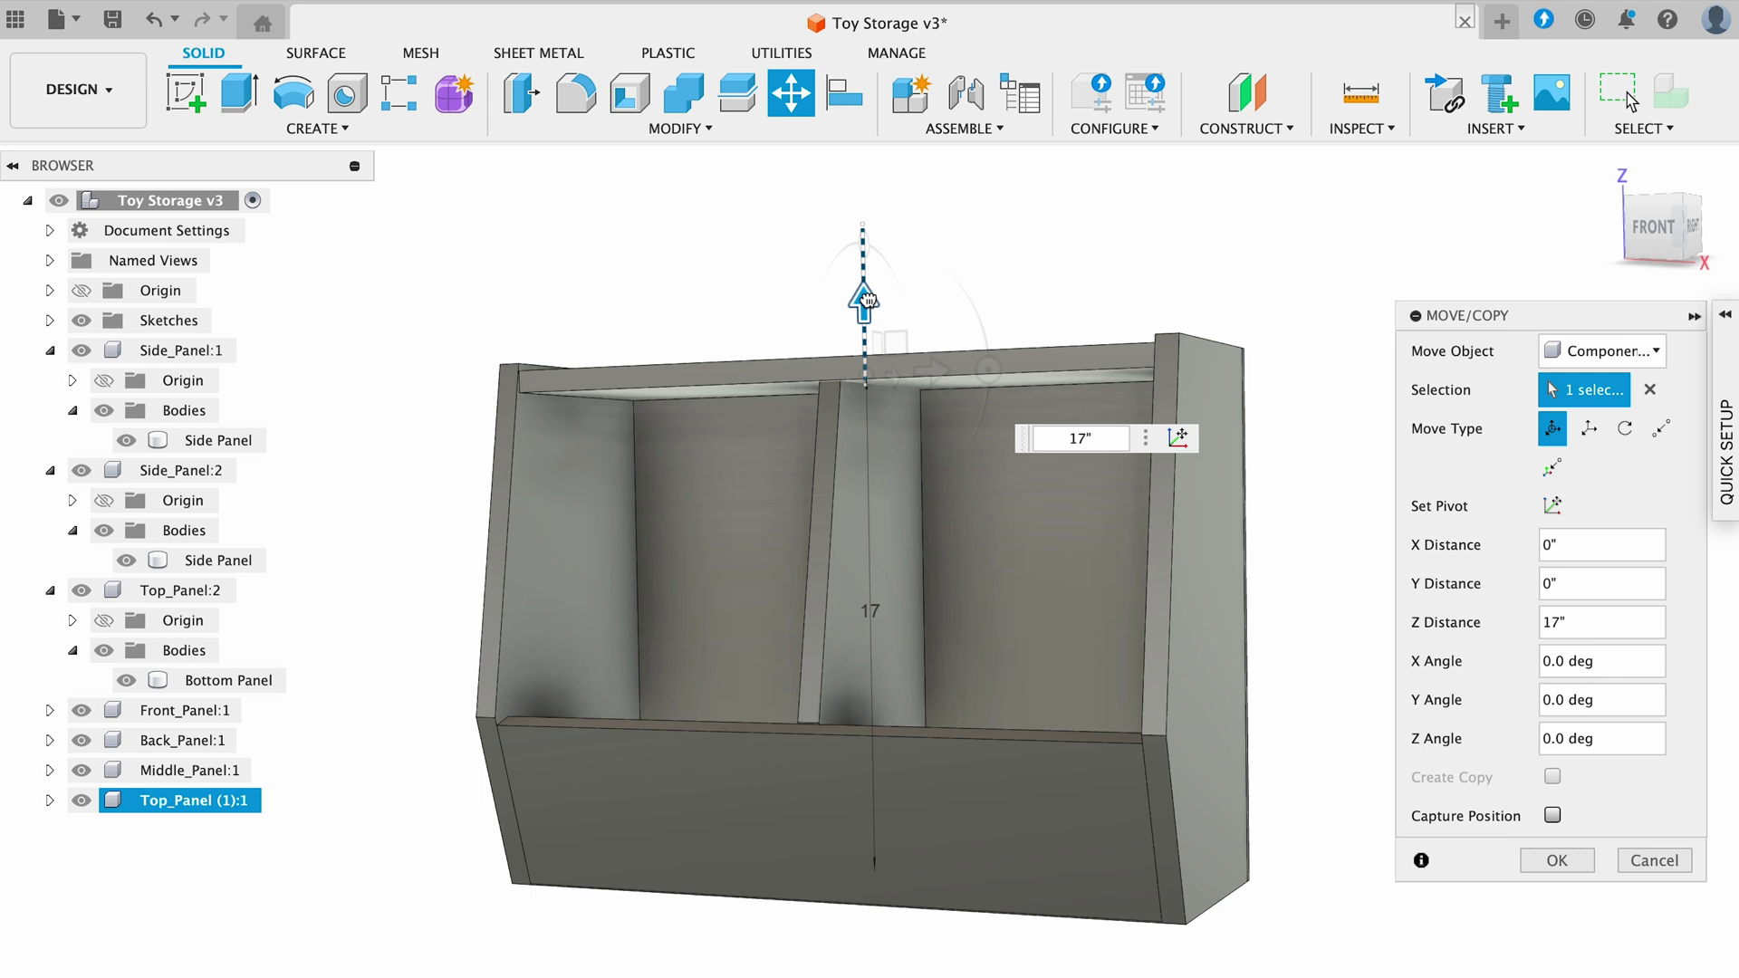
{"action": "left_click", "coordinate": [1102, 439]}
{"action": "key", "text": "BackSpace"}
{"action": "type", "text": ".25"}
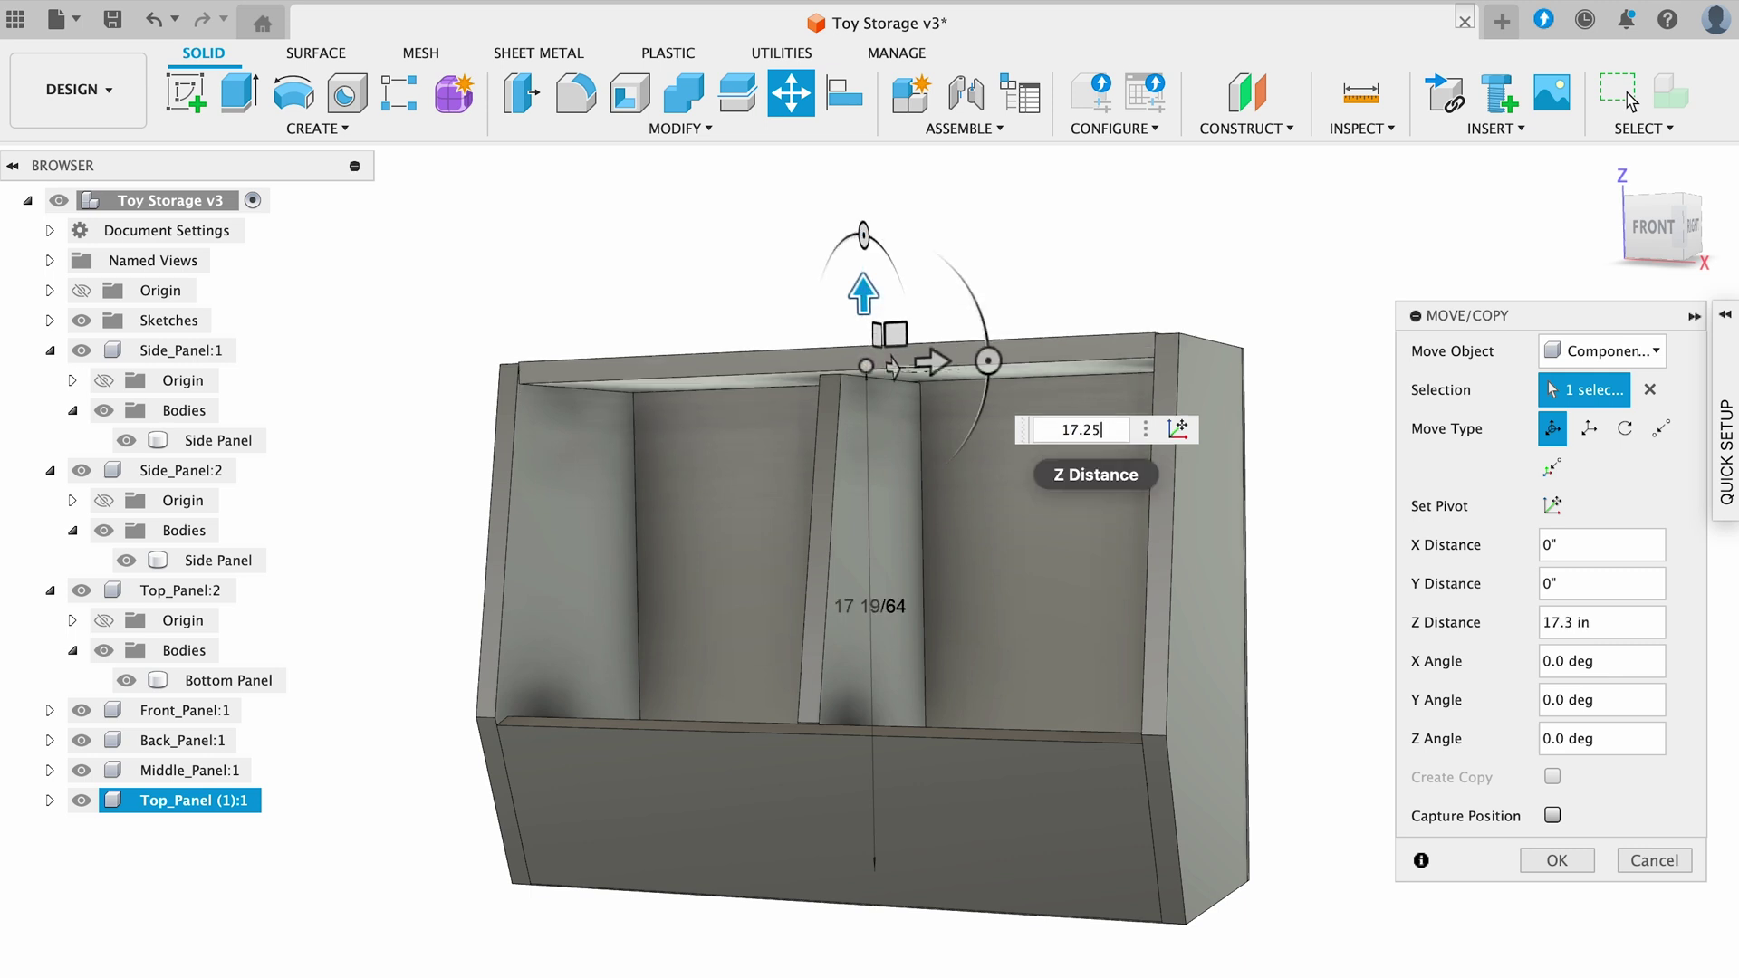
{"action": "key", "text": "Return"}
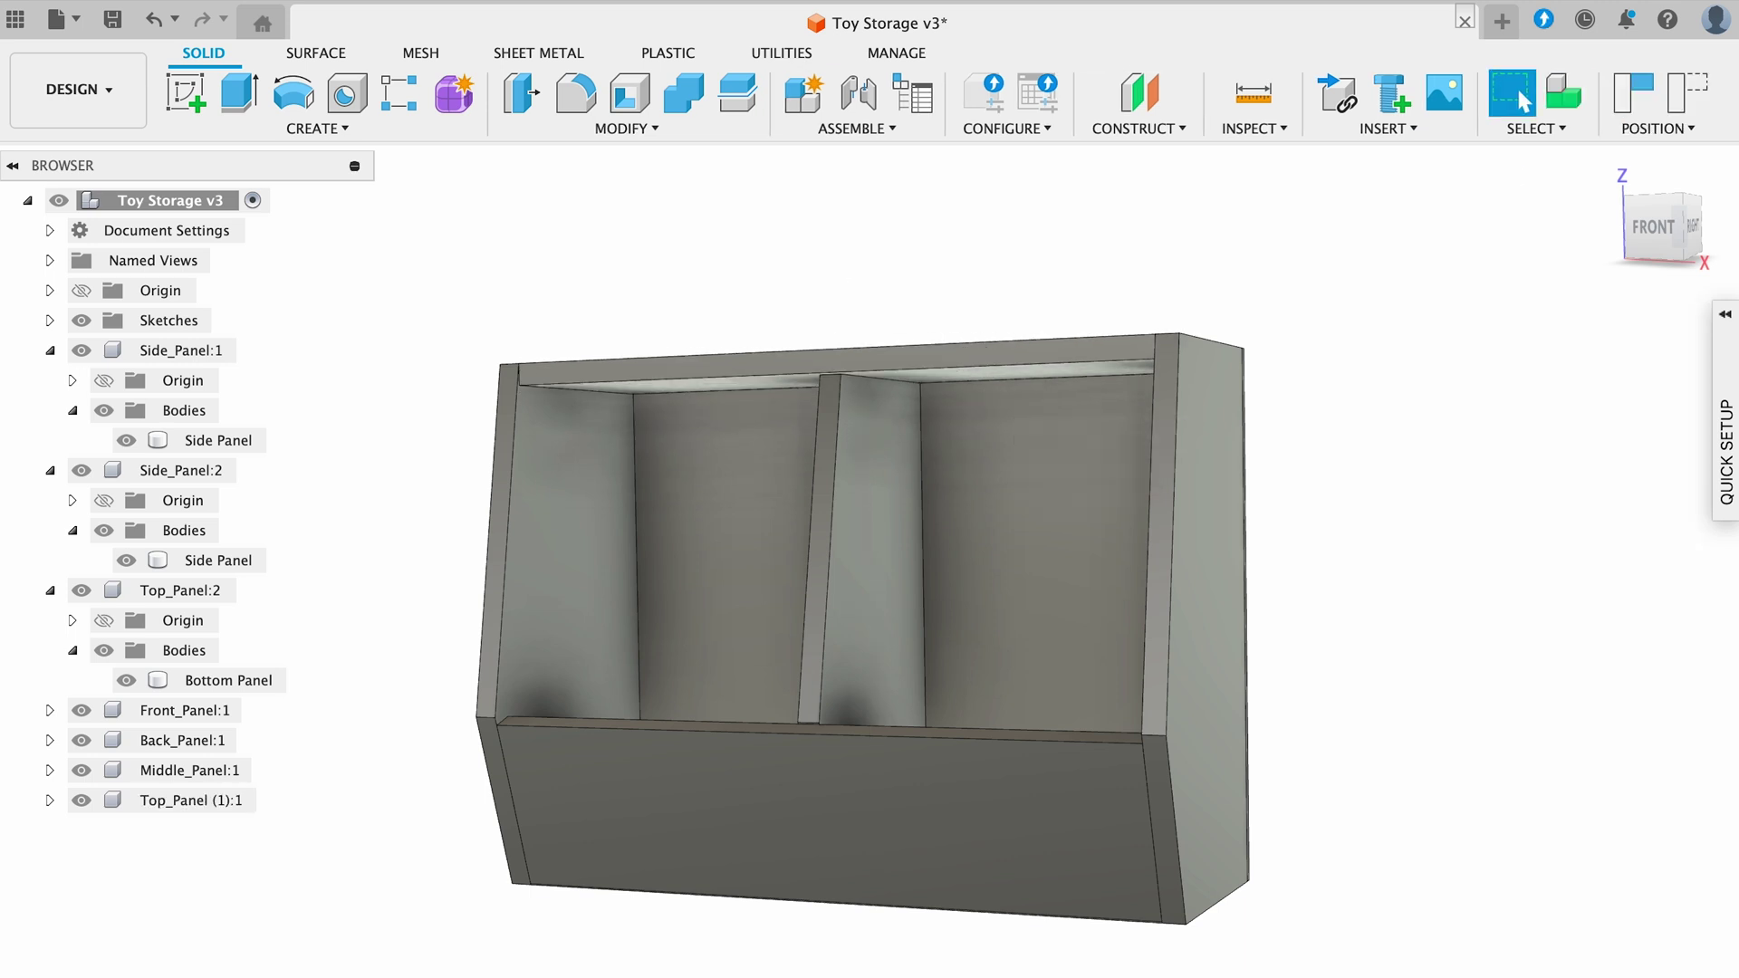
Step: Rename the body inside Top_Panel (1):1 as Top Panel and check the Bottom Panel body under Top_Panel:2
{"action": "left_click", "coordinate": [50, 801]}
{"action": "left_click", "coordinate": [73, 860]}
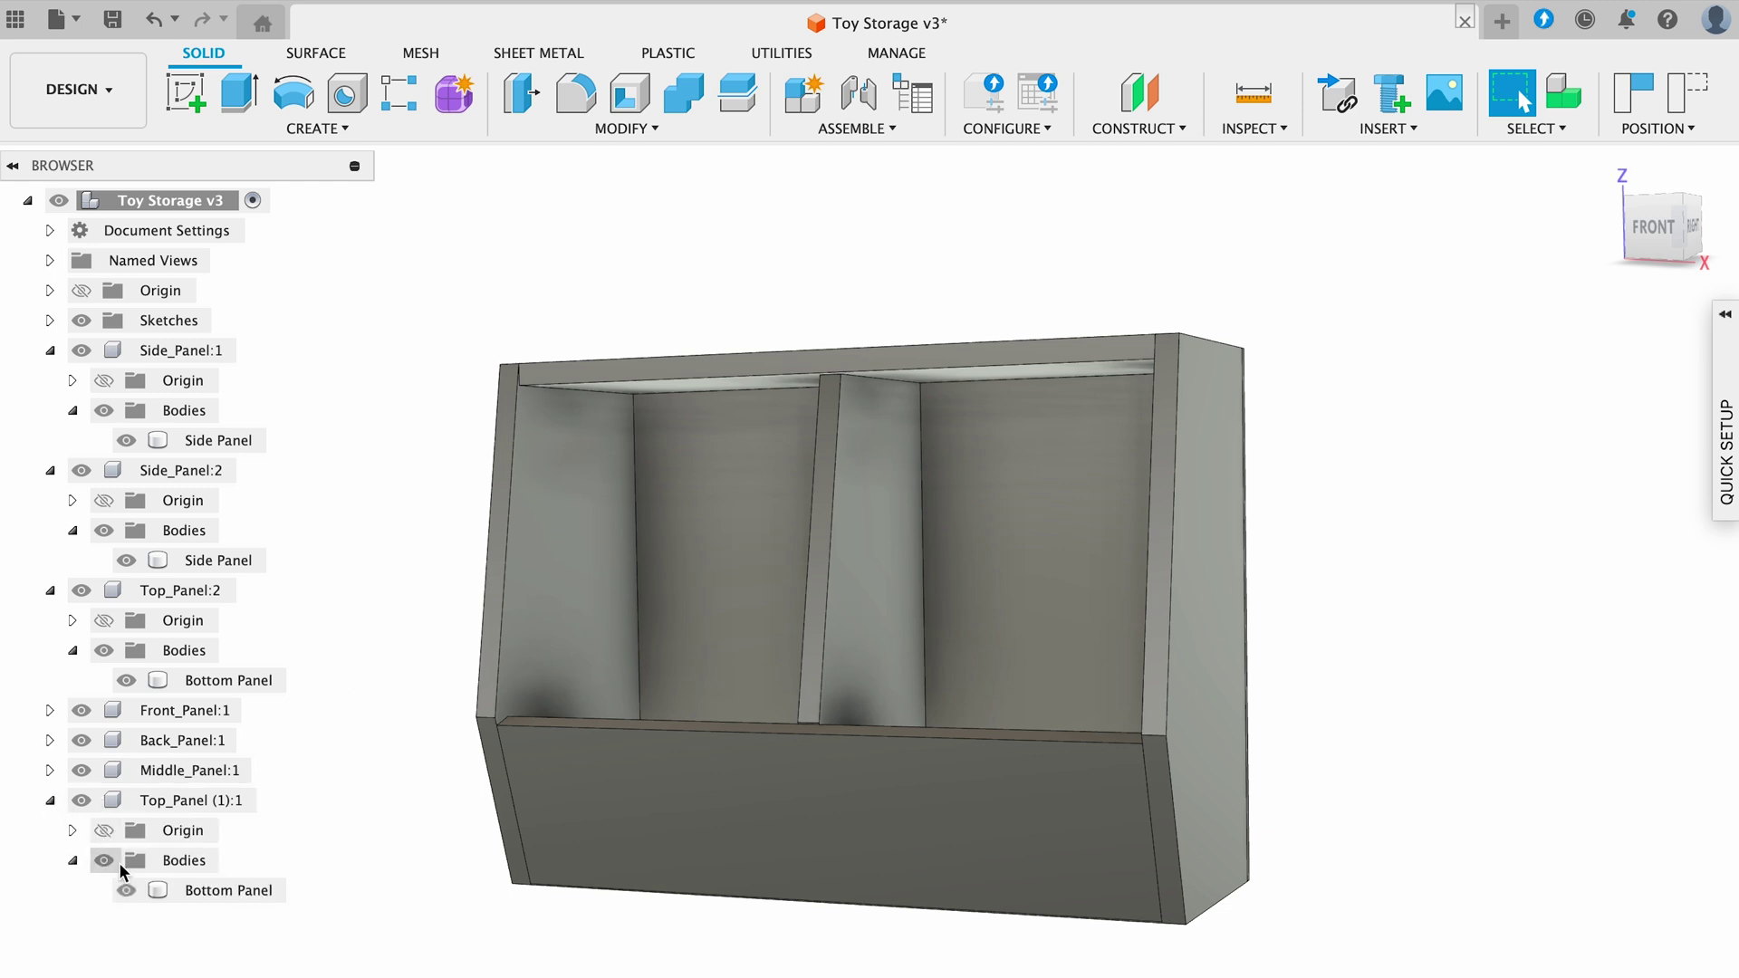
{"action": "double_click", "coordinate": [215, 891]}
{"action": "type", "text": "Top Panel"}
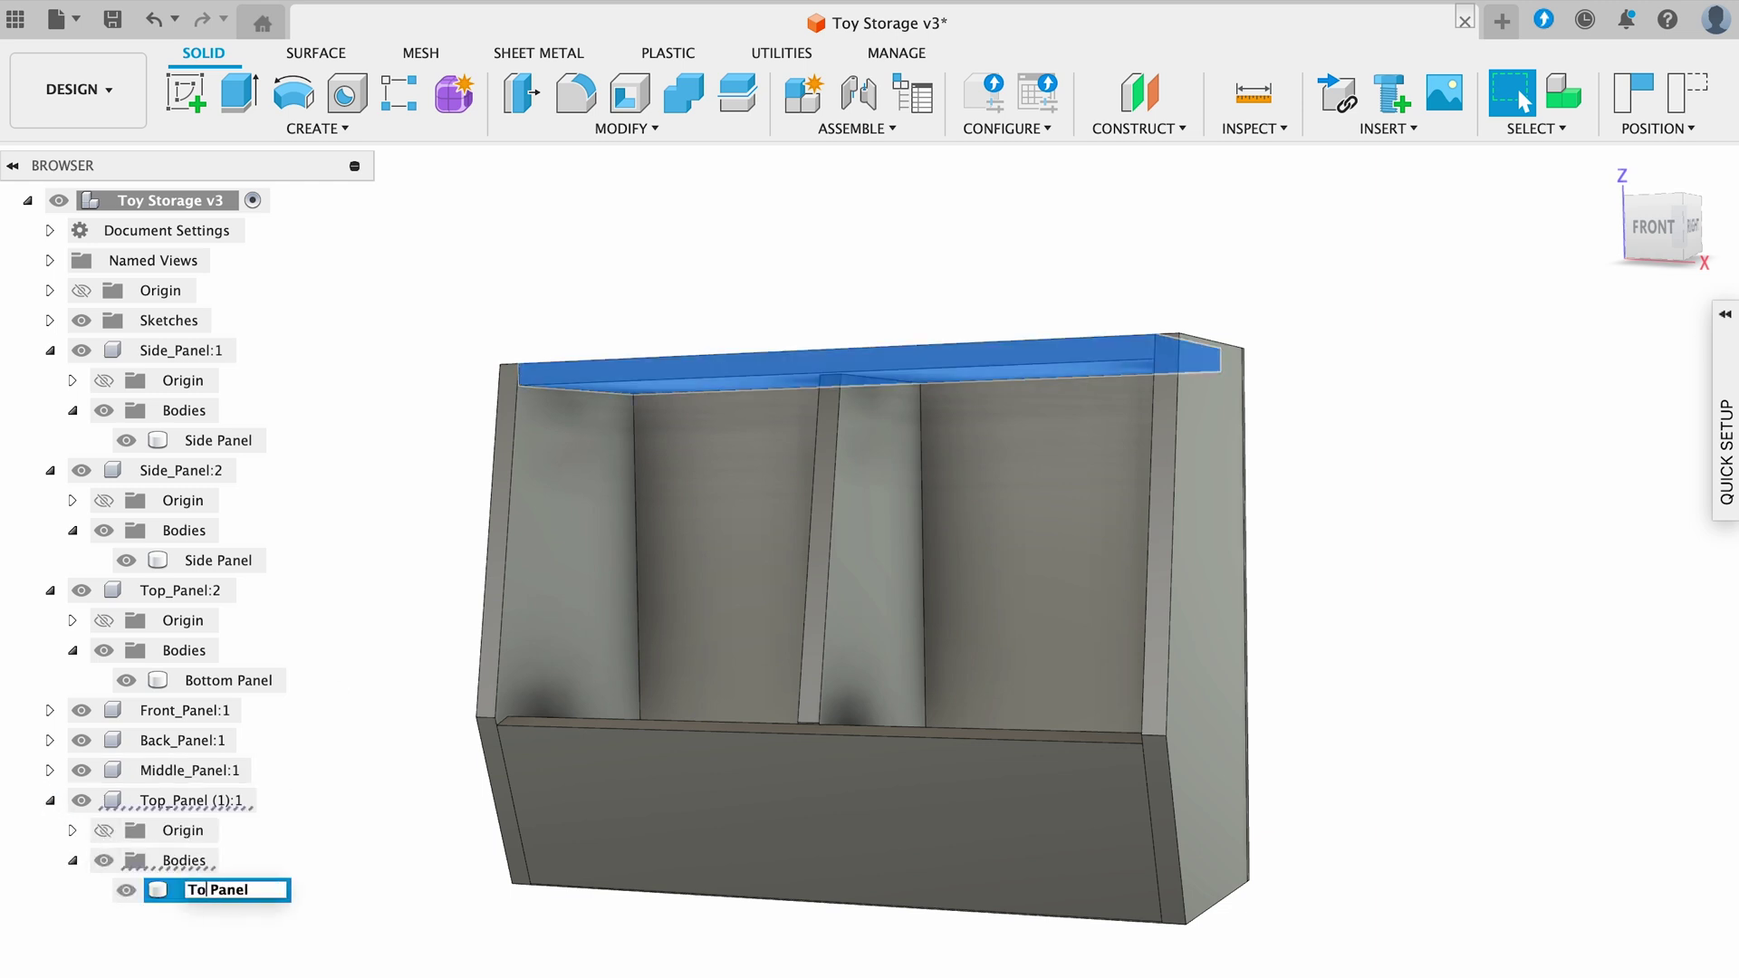
{"action": "key", "text": "Return"}
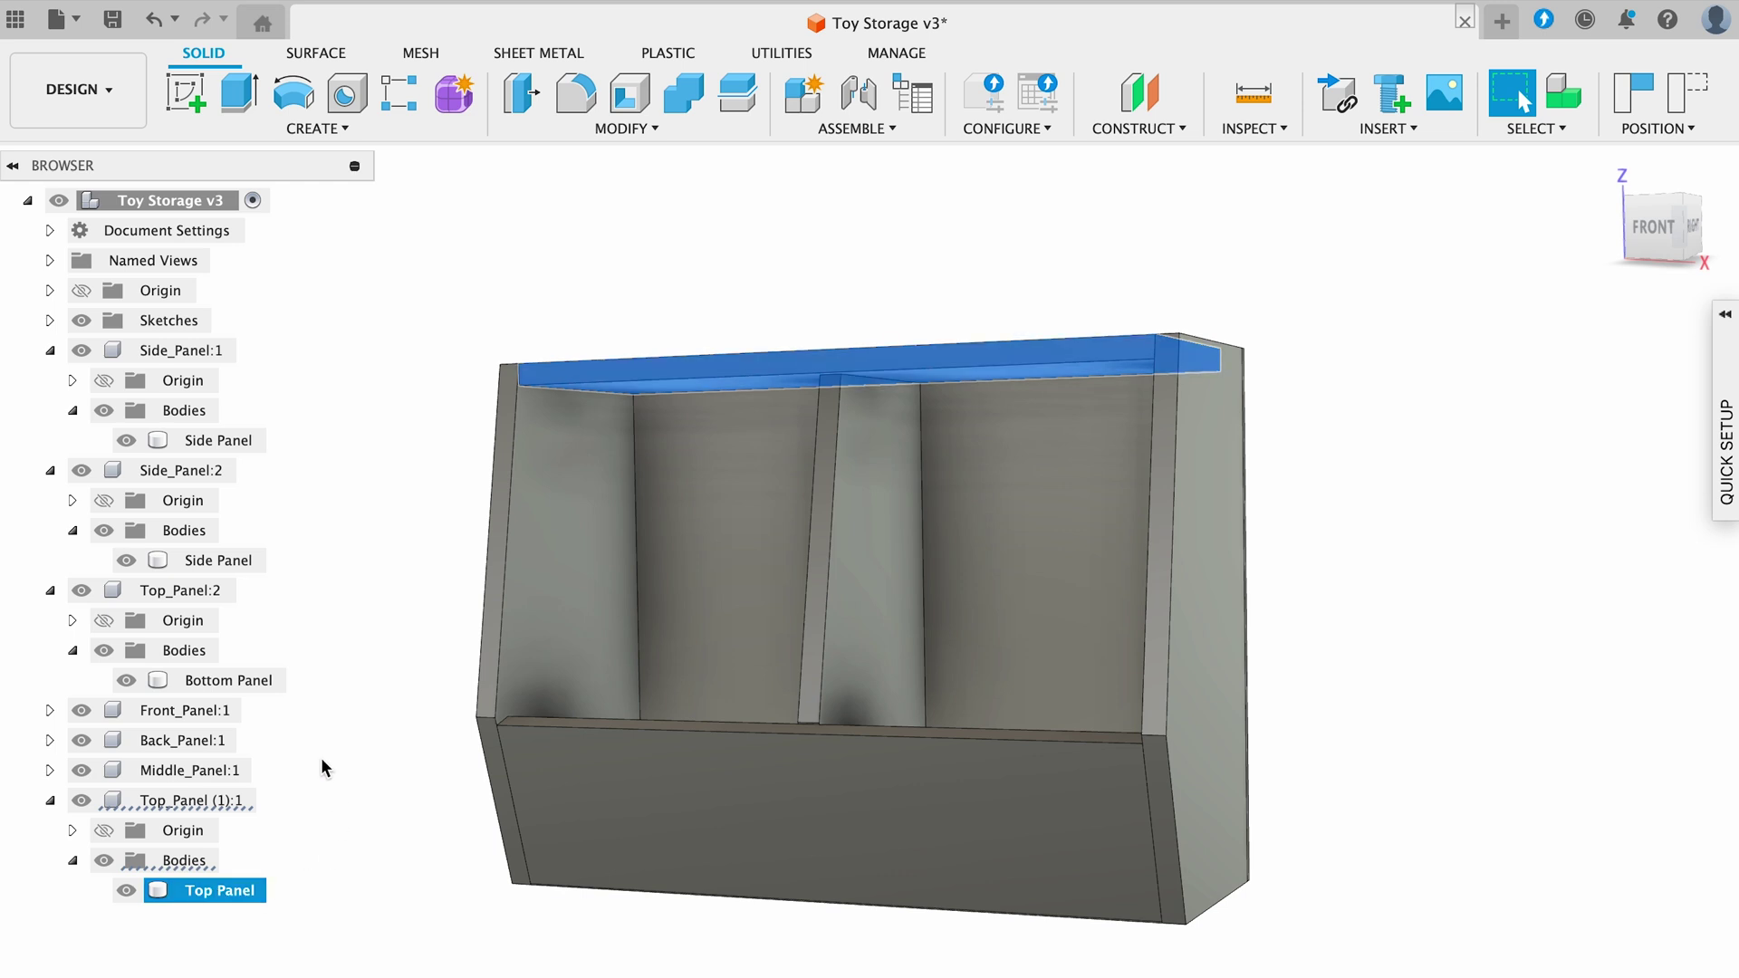
{"action": "left_click", "coordinate": [268, 688]}
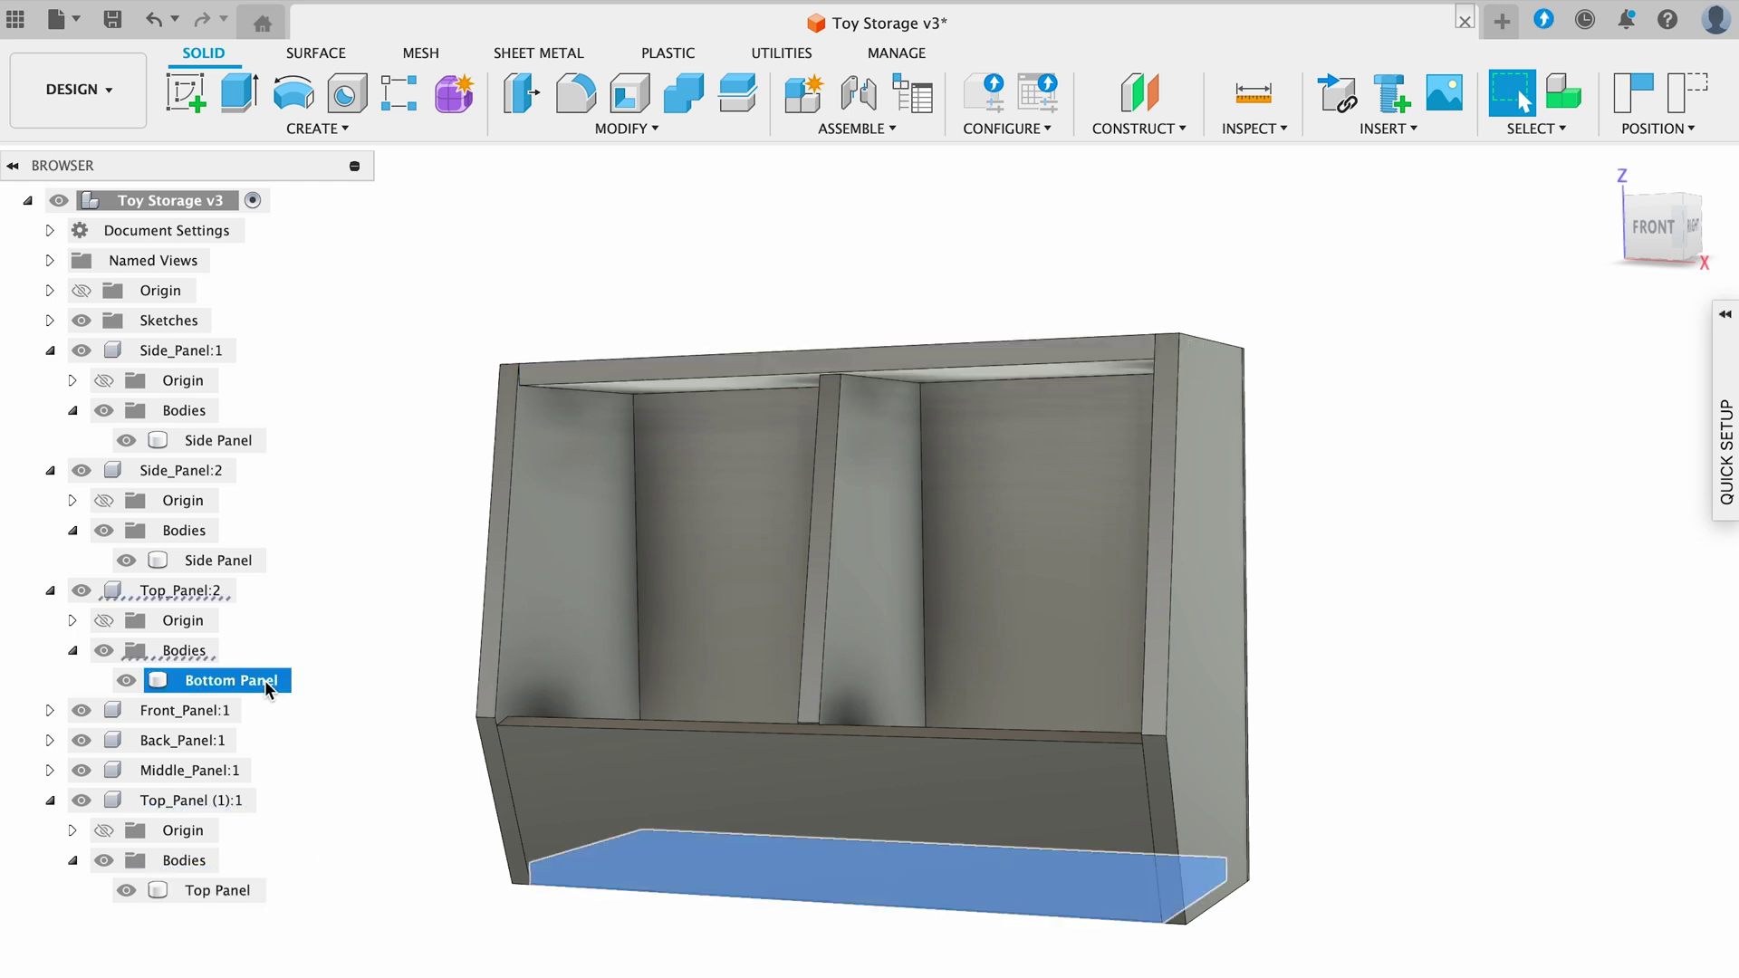
Step: Rename the body inside Front_Panel:1 as Front Panel
{"action": "left_click", "coordinate": [49, 711]}
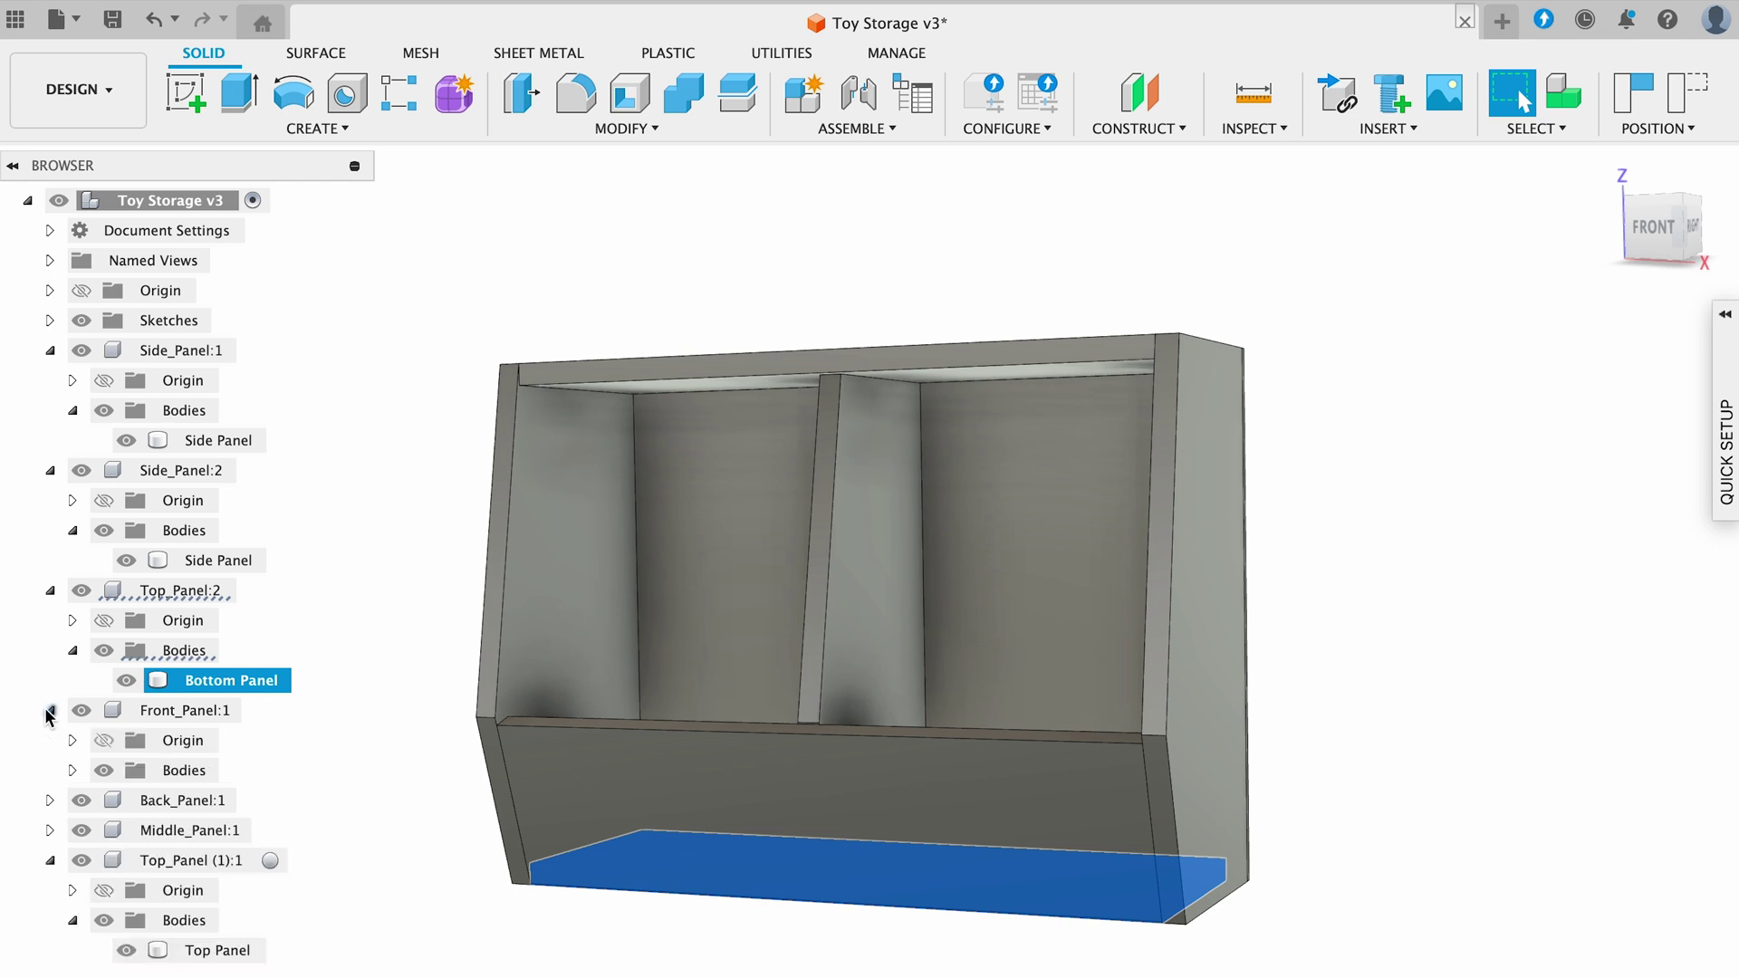
{"action": "left_click", "coordinate": [72, 770]}
{"action": "left_click", "coordinate": [200, 800]}
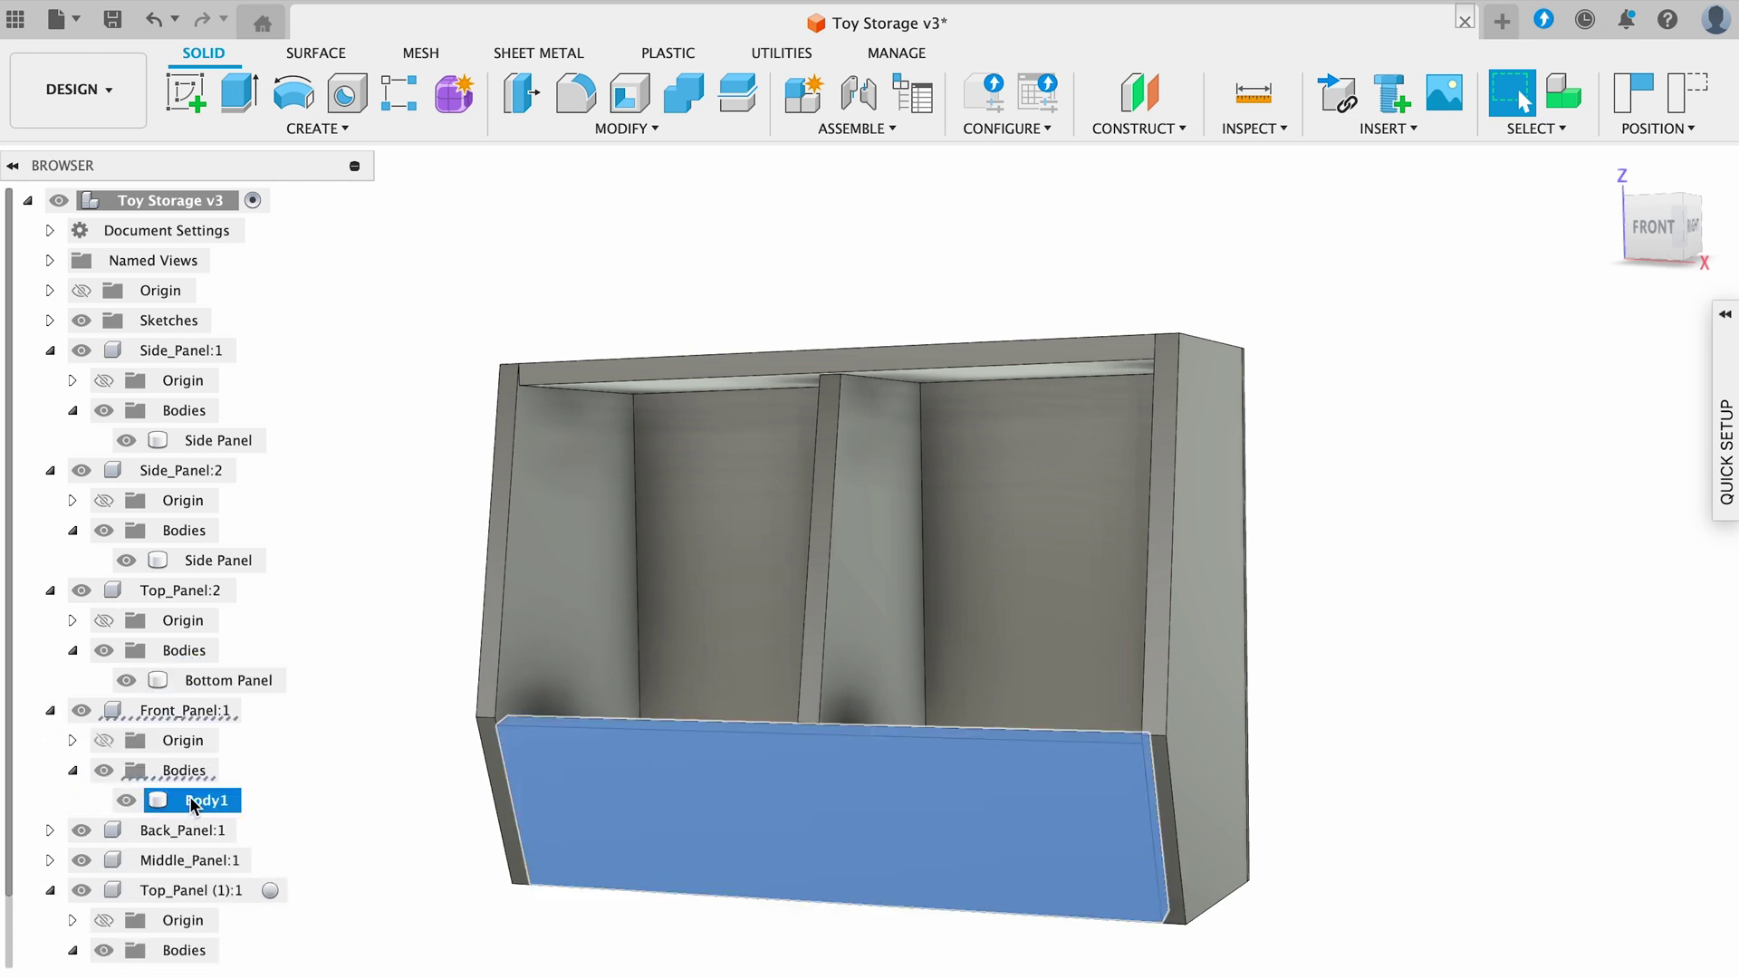
{"action": "double_click", "coordinate": [199, 801]}
{"action": "type", "text": "Front Panel"}
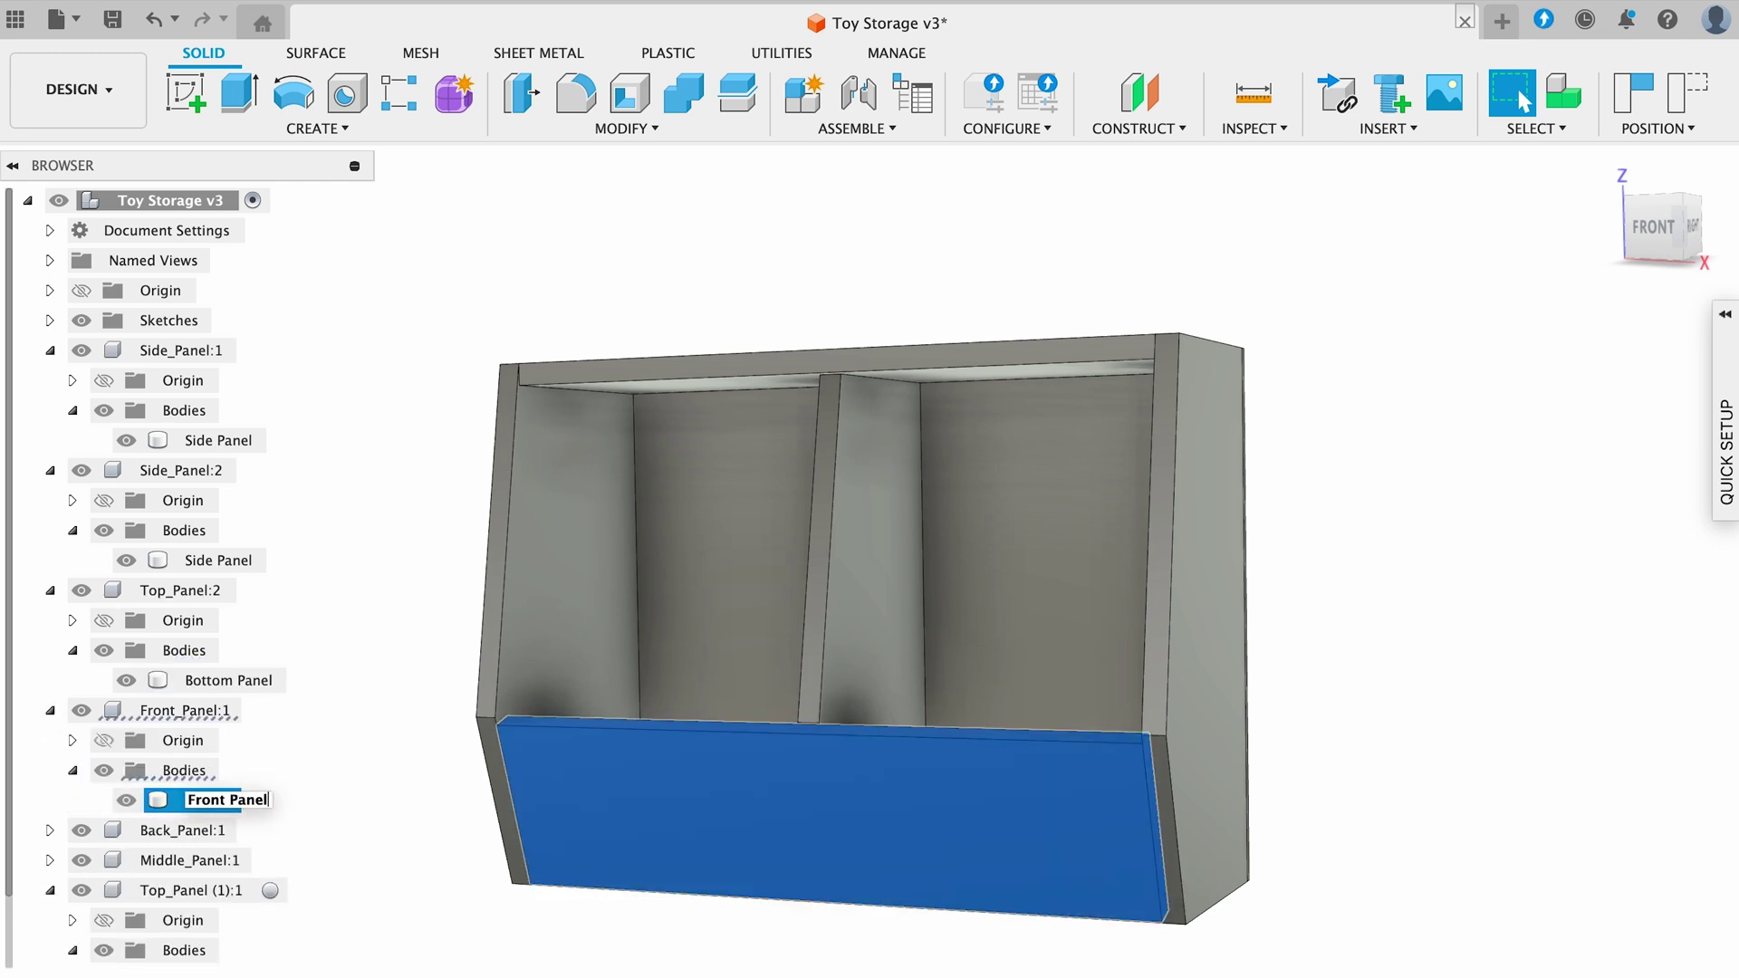
{"action": "key", "text": "Return"}
Step: Rename the body inside Back_Panel:1 as Back Panel
{"action": "left_click", "coordinate": [49, 829]}
{"action": "scroll", "coordinate": [51, 833], "scroll_direction": "down", "scroll_amount": 1}
{"action": "left_click", "coordinate": [73, 799]}
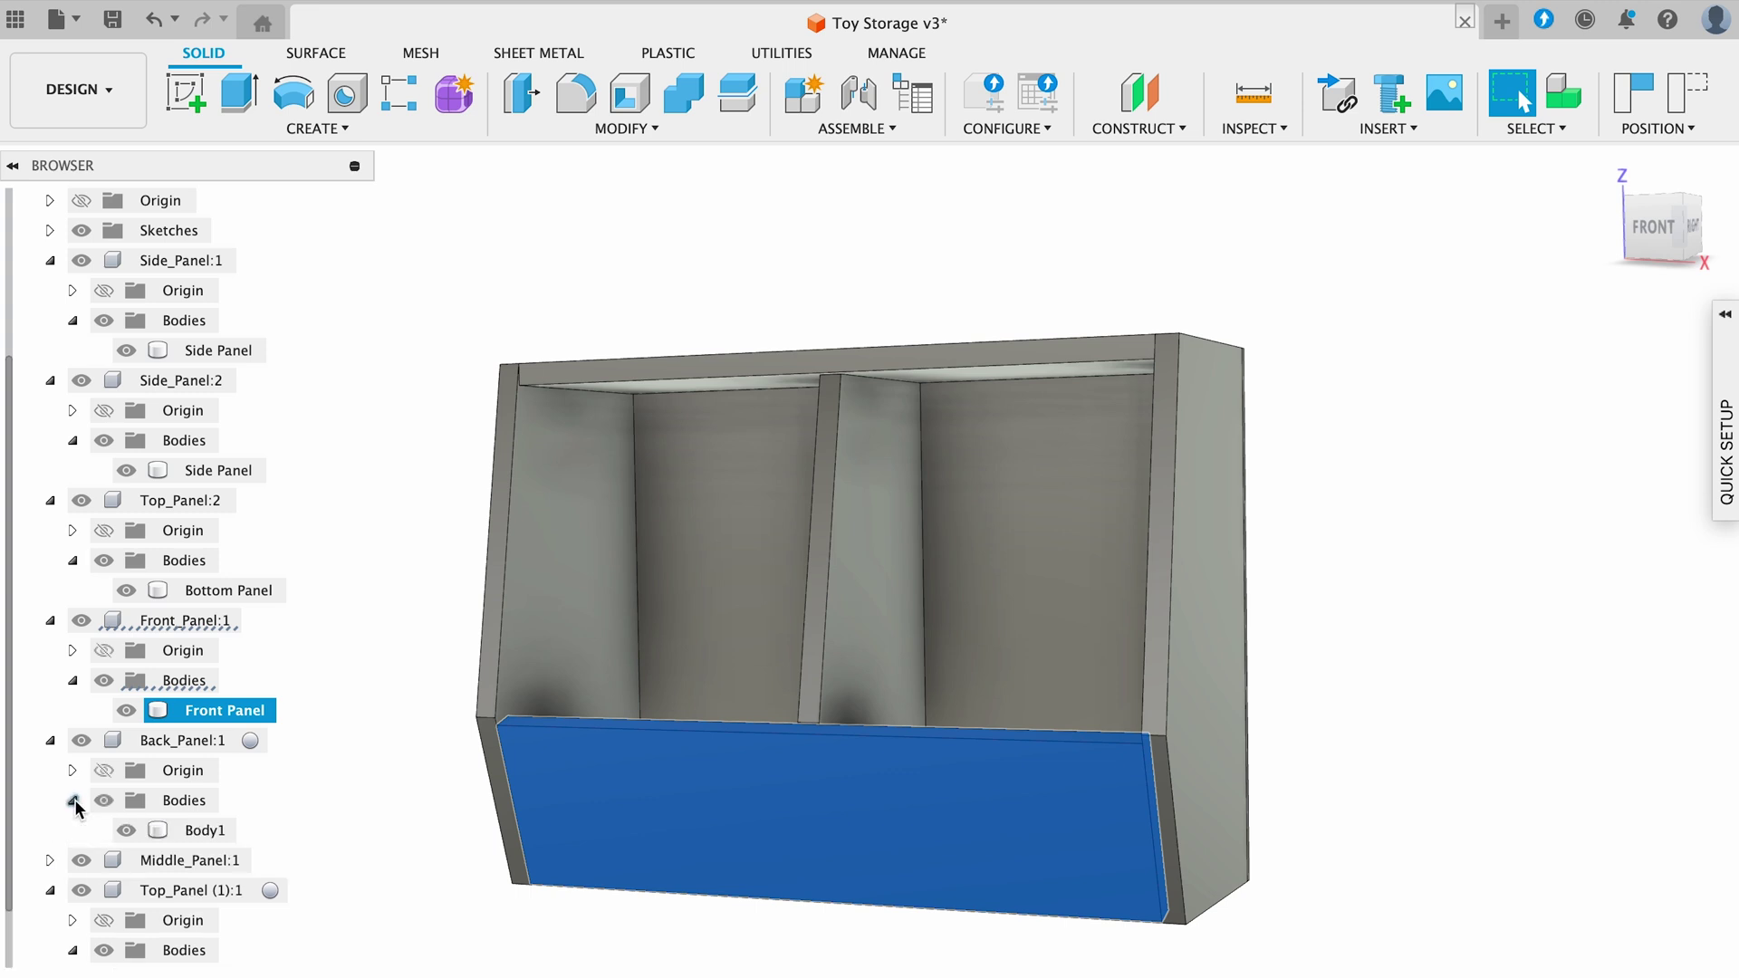
{"action": "left_click", "coordinate": [198, 829]}
{"action": "double_click", "coordinate": [197, 830]}
{"action": "type", "text": "Bacl P"}
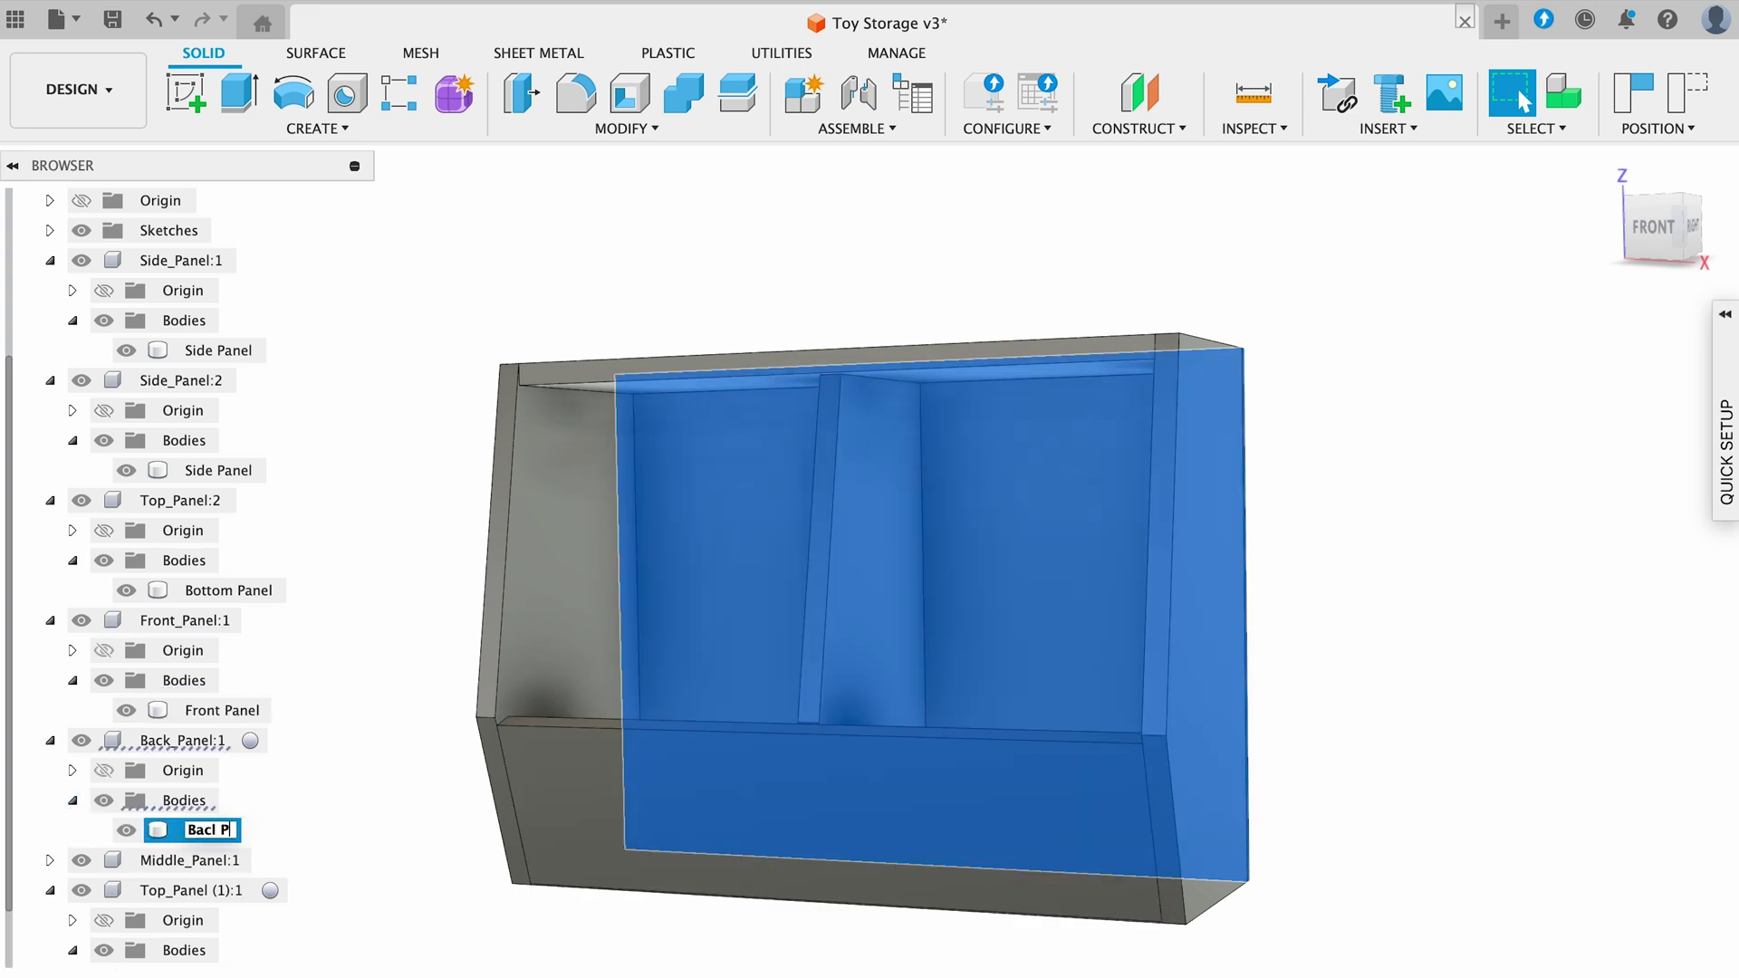
{"action": "key", "text": "BackSpace"}
{"action": "key", "text": "BackSpace"}
{"action": "key", "text": "BackSpace"}
{"action": "type", "text": "k Panel"}
{"action": "key", "text": "Return"}
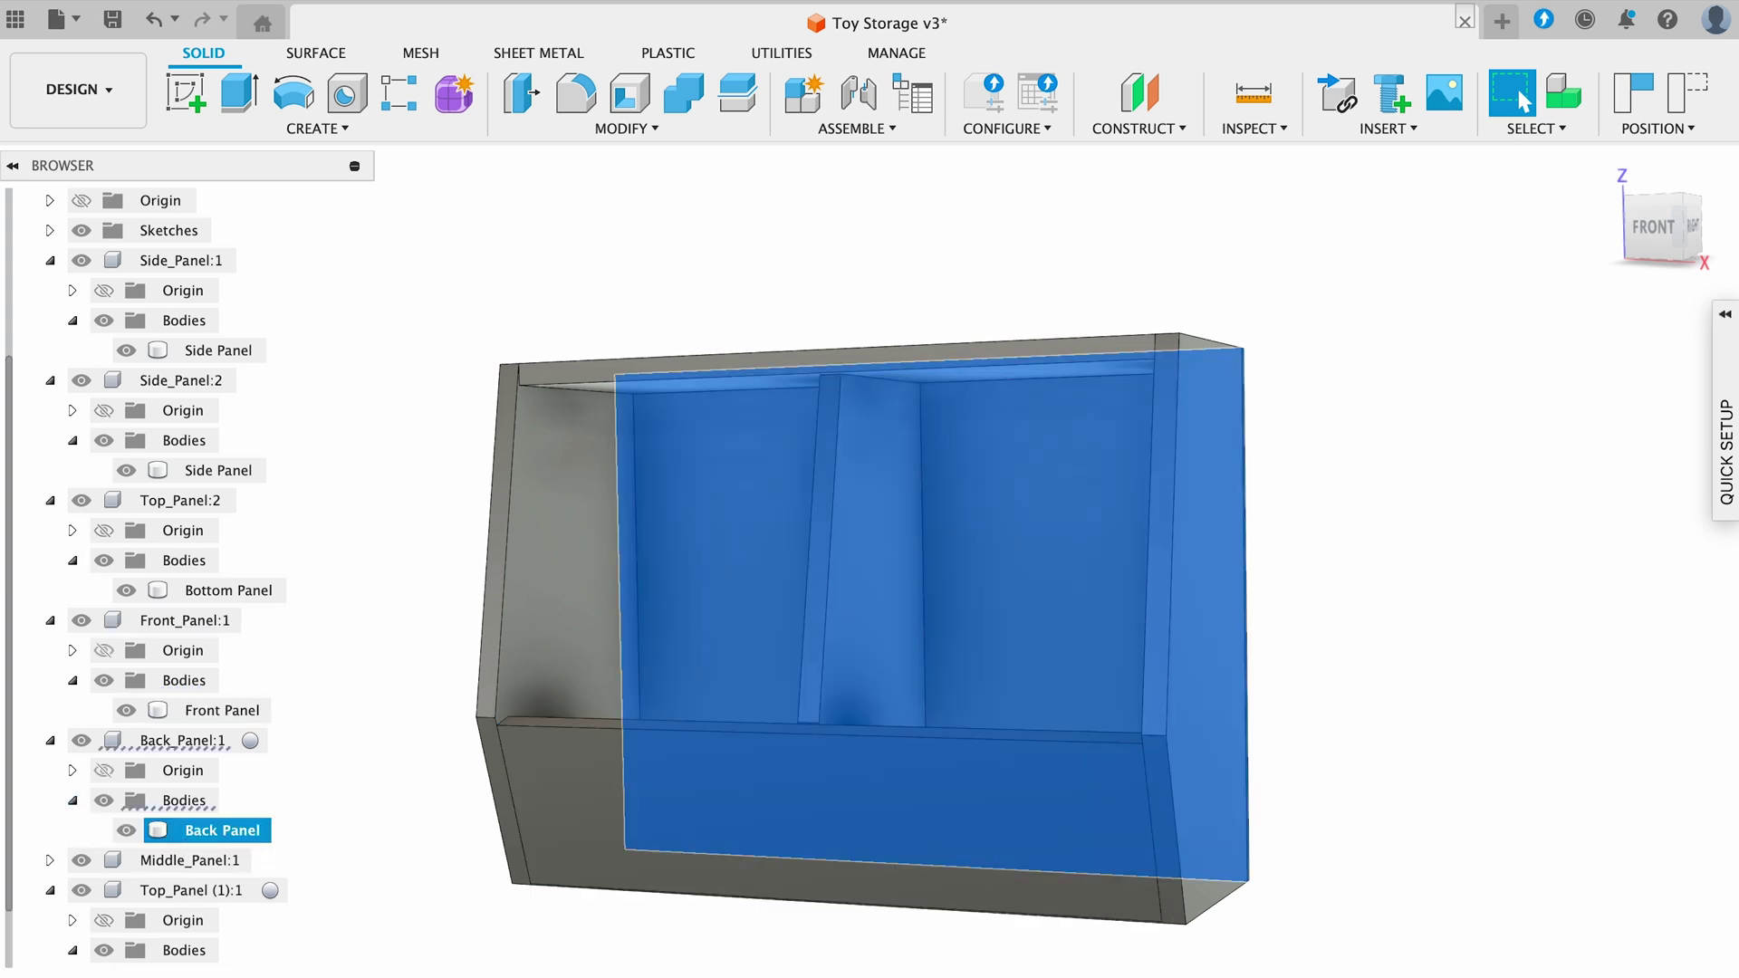
Step: Collapse the finished panel components in the browser and rename the body inside Middle_Panel:1 as Middle Panel
{"action": "left_click", "coordinate": [50, 740]}
{"action": "left_click", "coordinate": [49, 680]}
{"action": "left_click", "coordinate": [50, 591]}
{"action": "left_click", "coordinate": [50, 680]}
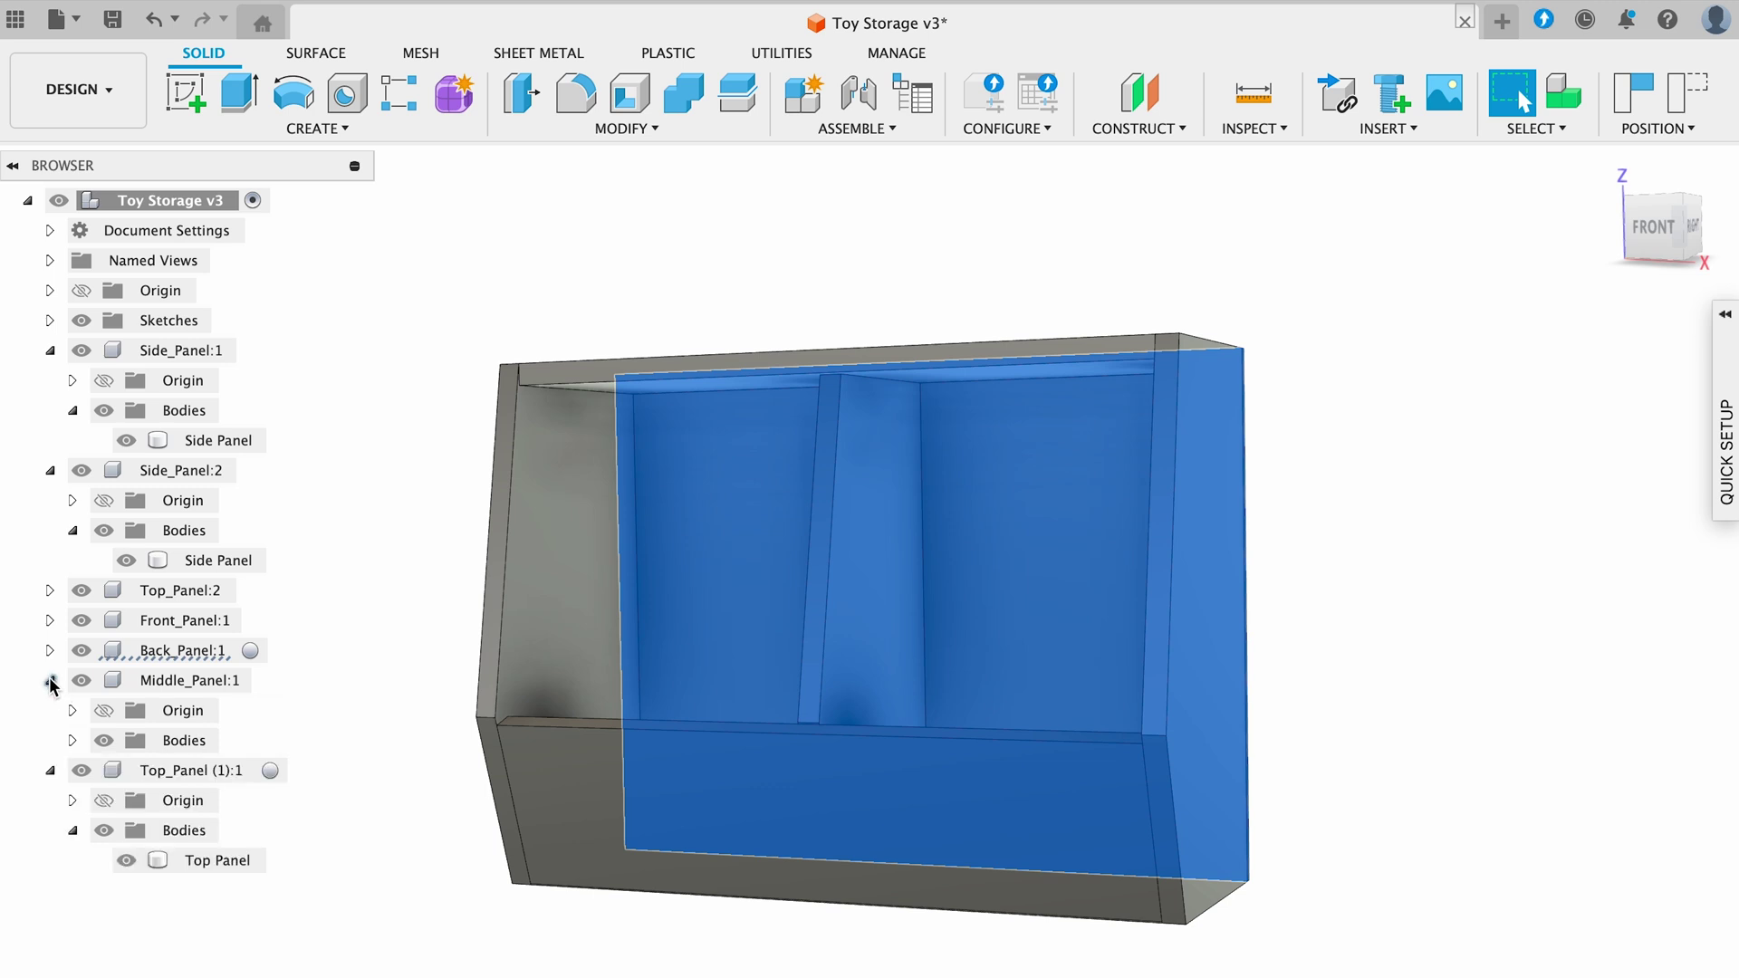
{"action": "left_click", "coordinate": [73, 740]}
{"action": "left_click", "coordinate": [197, 769]}
{"action": "double_click", "coordinate": [197, 770]}
{"action": "type", "text": "Middle"}
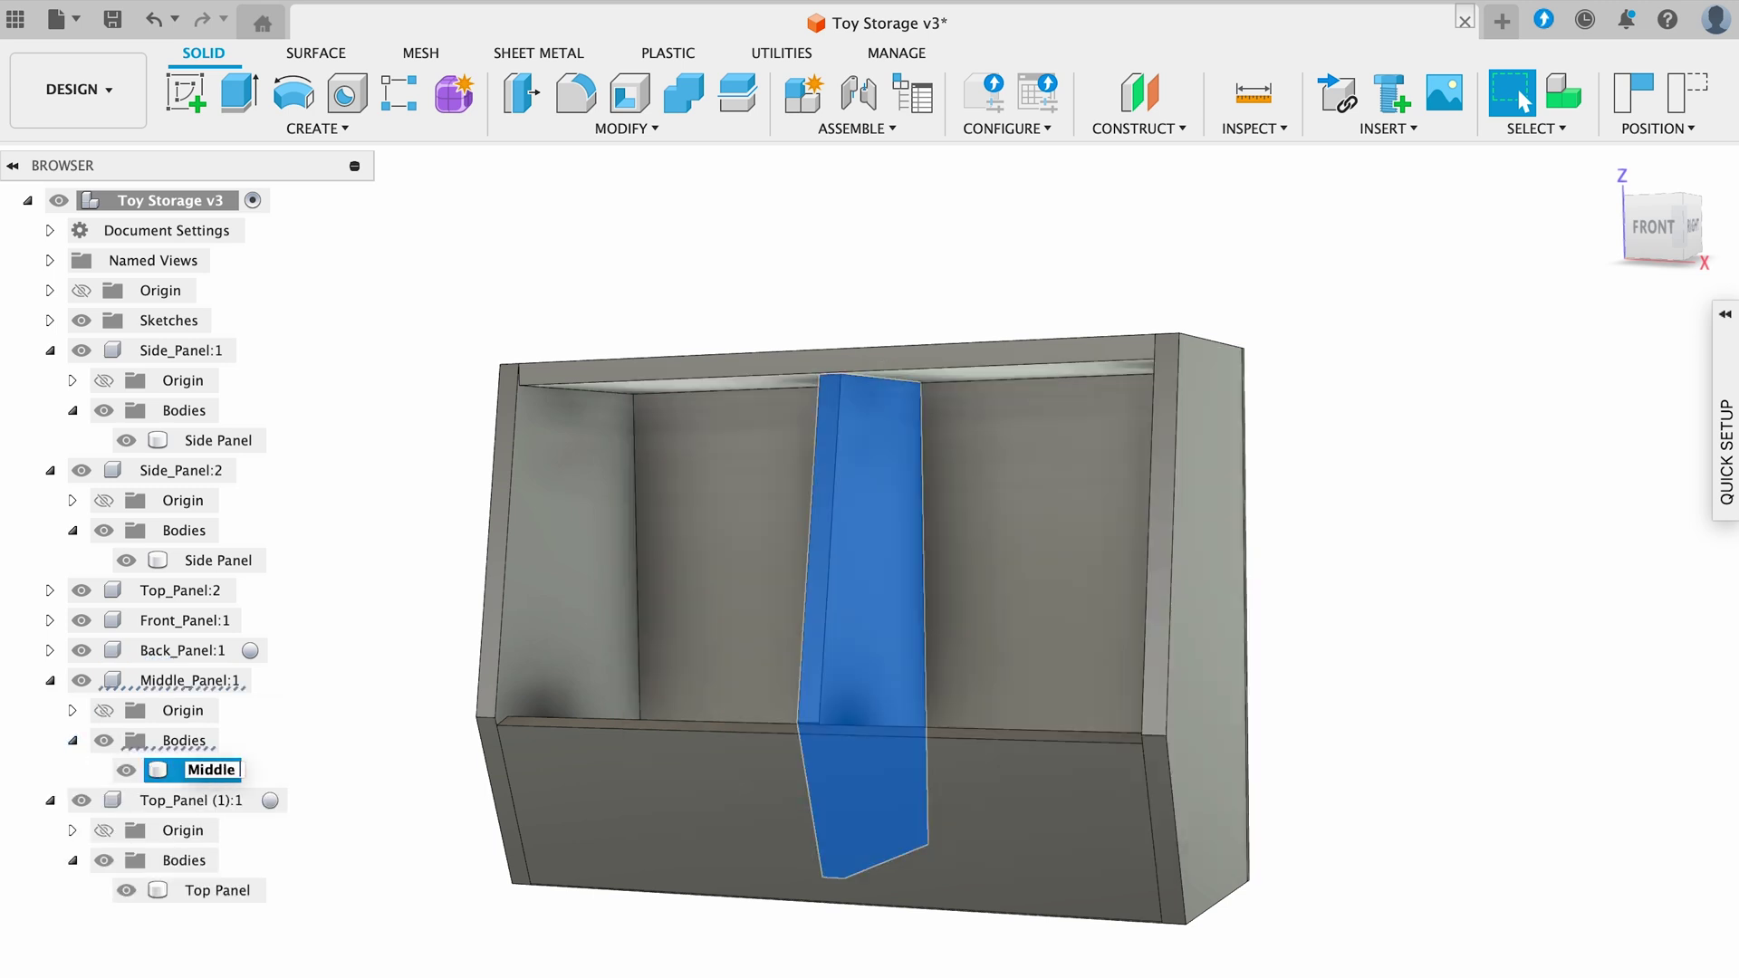
{"action": "type", "text": " Panel"}
{"action": "key", "text": "Return"}
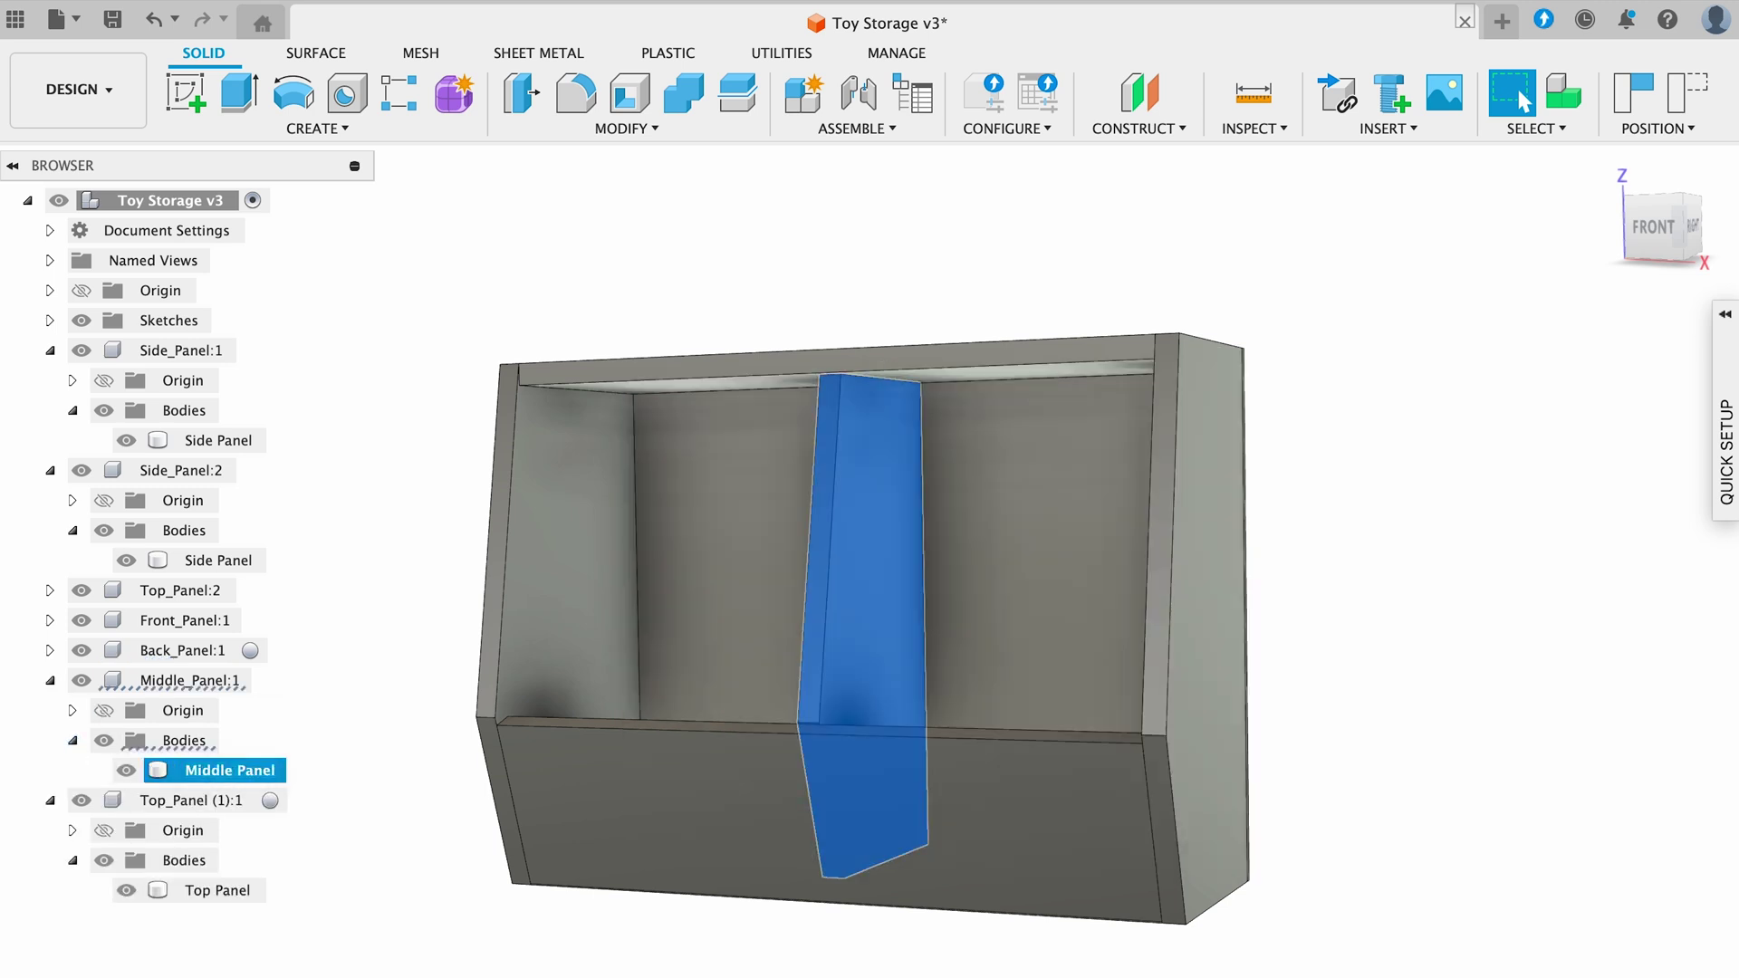
{"action": "left_click", "coordinate": [72, 739]}
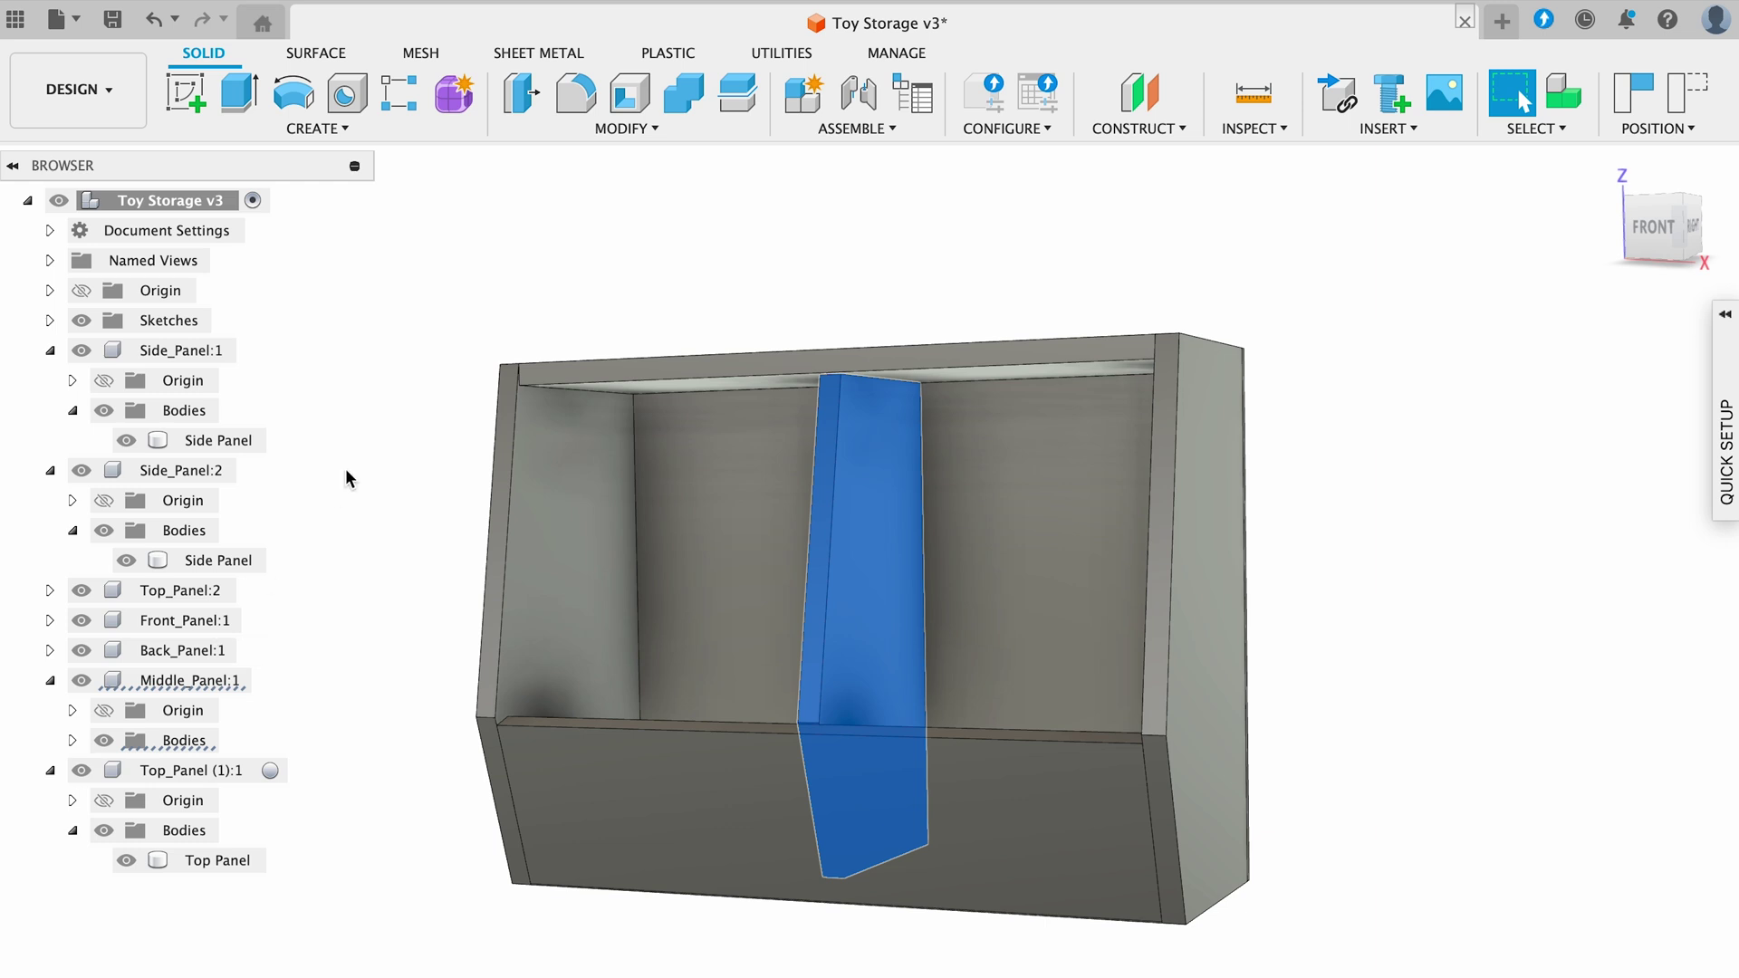
{"action": "left_click", "coordinate": [459, 287]}
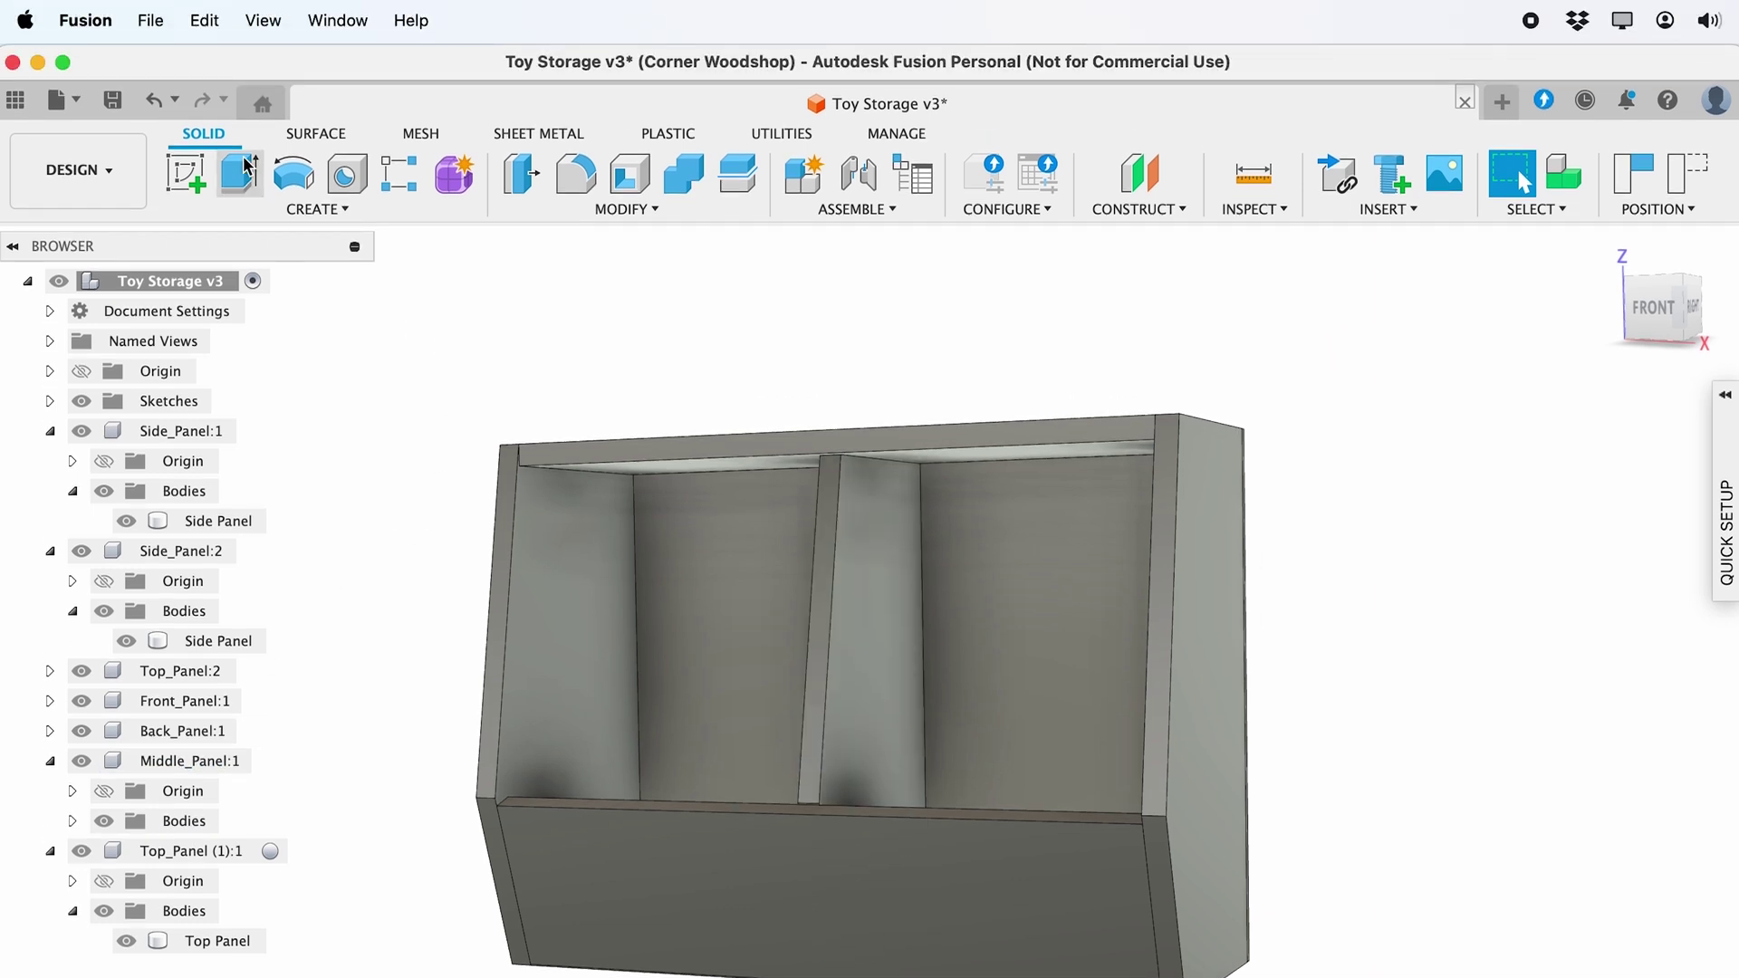
Step: Export the design as an OBJ file named Toy Storage v3 into the Plans folder on the desktop
{"action": "left_click", "coordinate": [155, 23]}
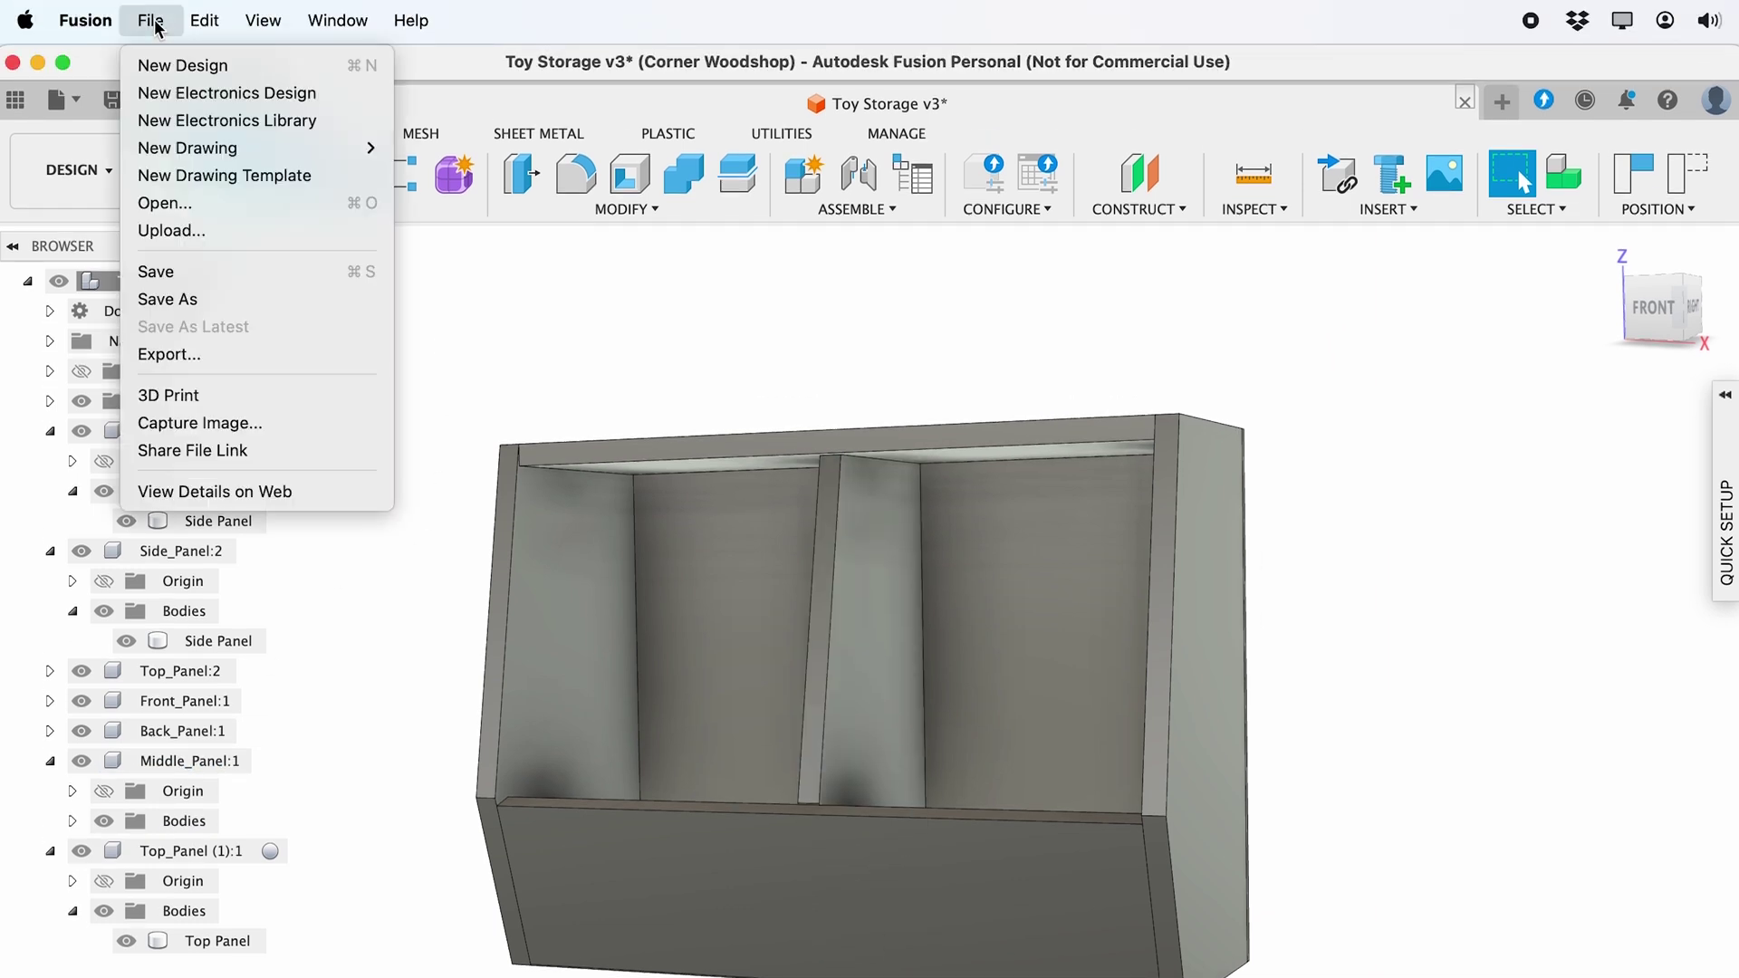
{"action": "left_click", "coordinate": [214, 356]}
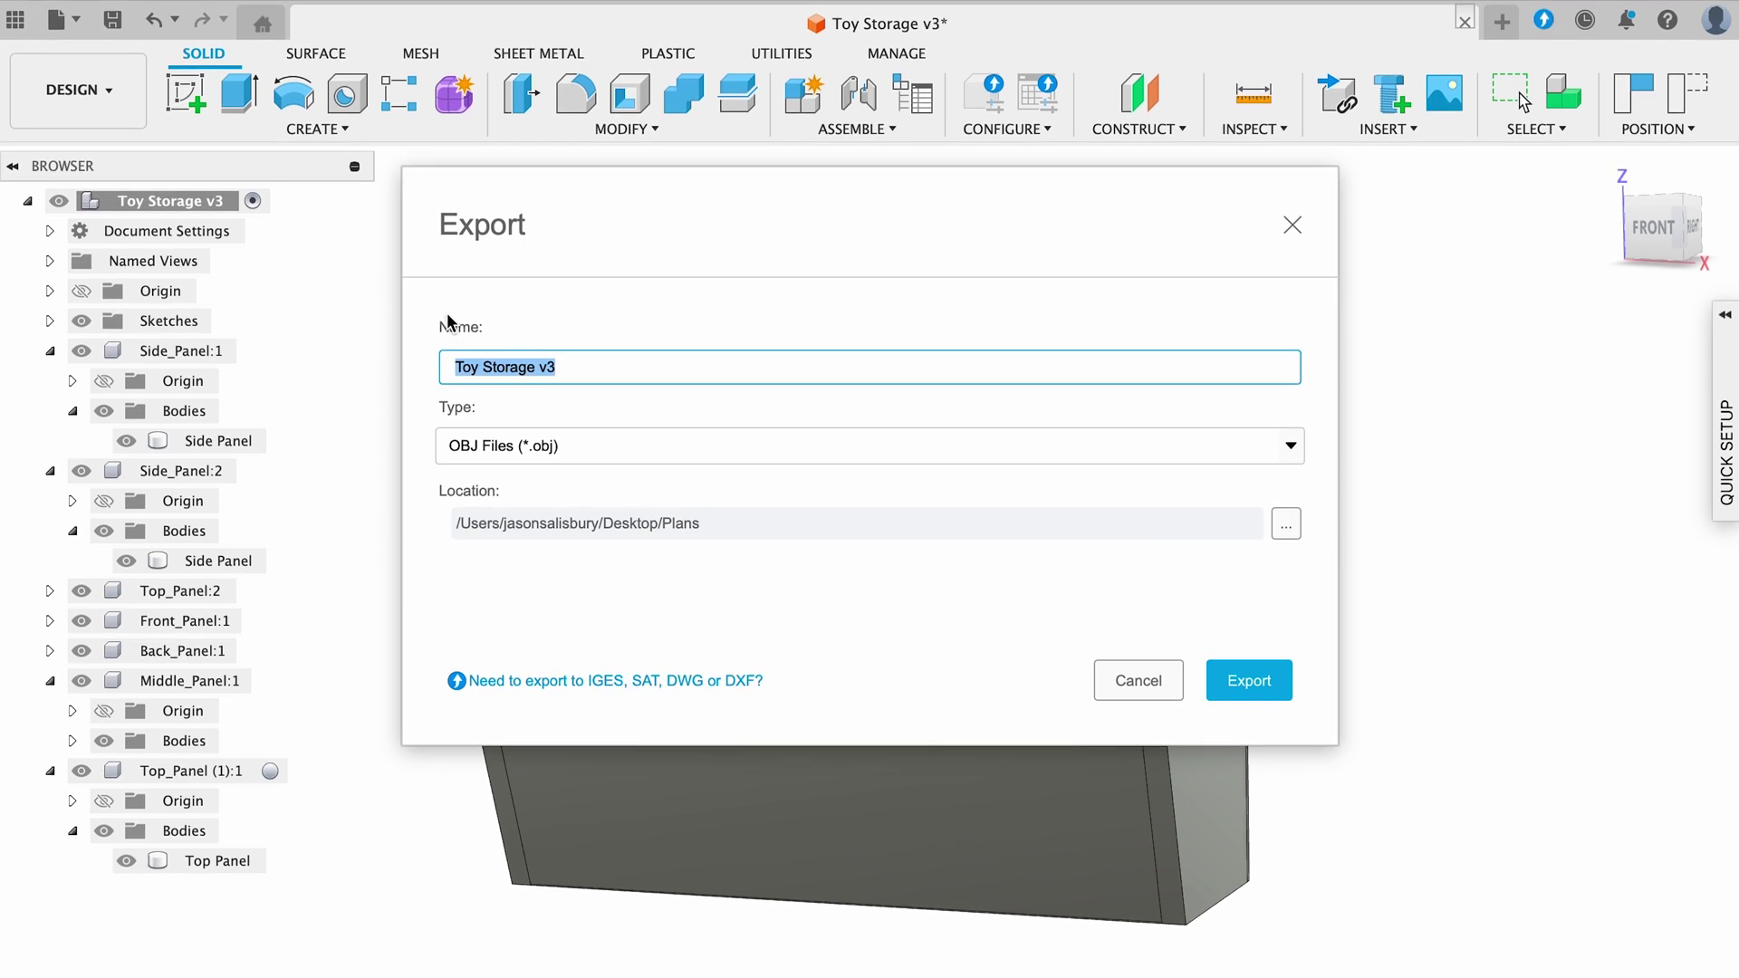
{"action": "left_click", "coordinate": [578, 442]}
{"action": "left_click", "coordinate": [573, 446]}
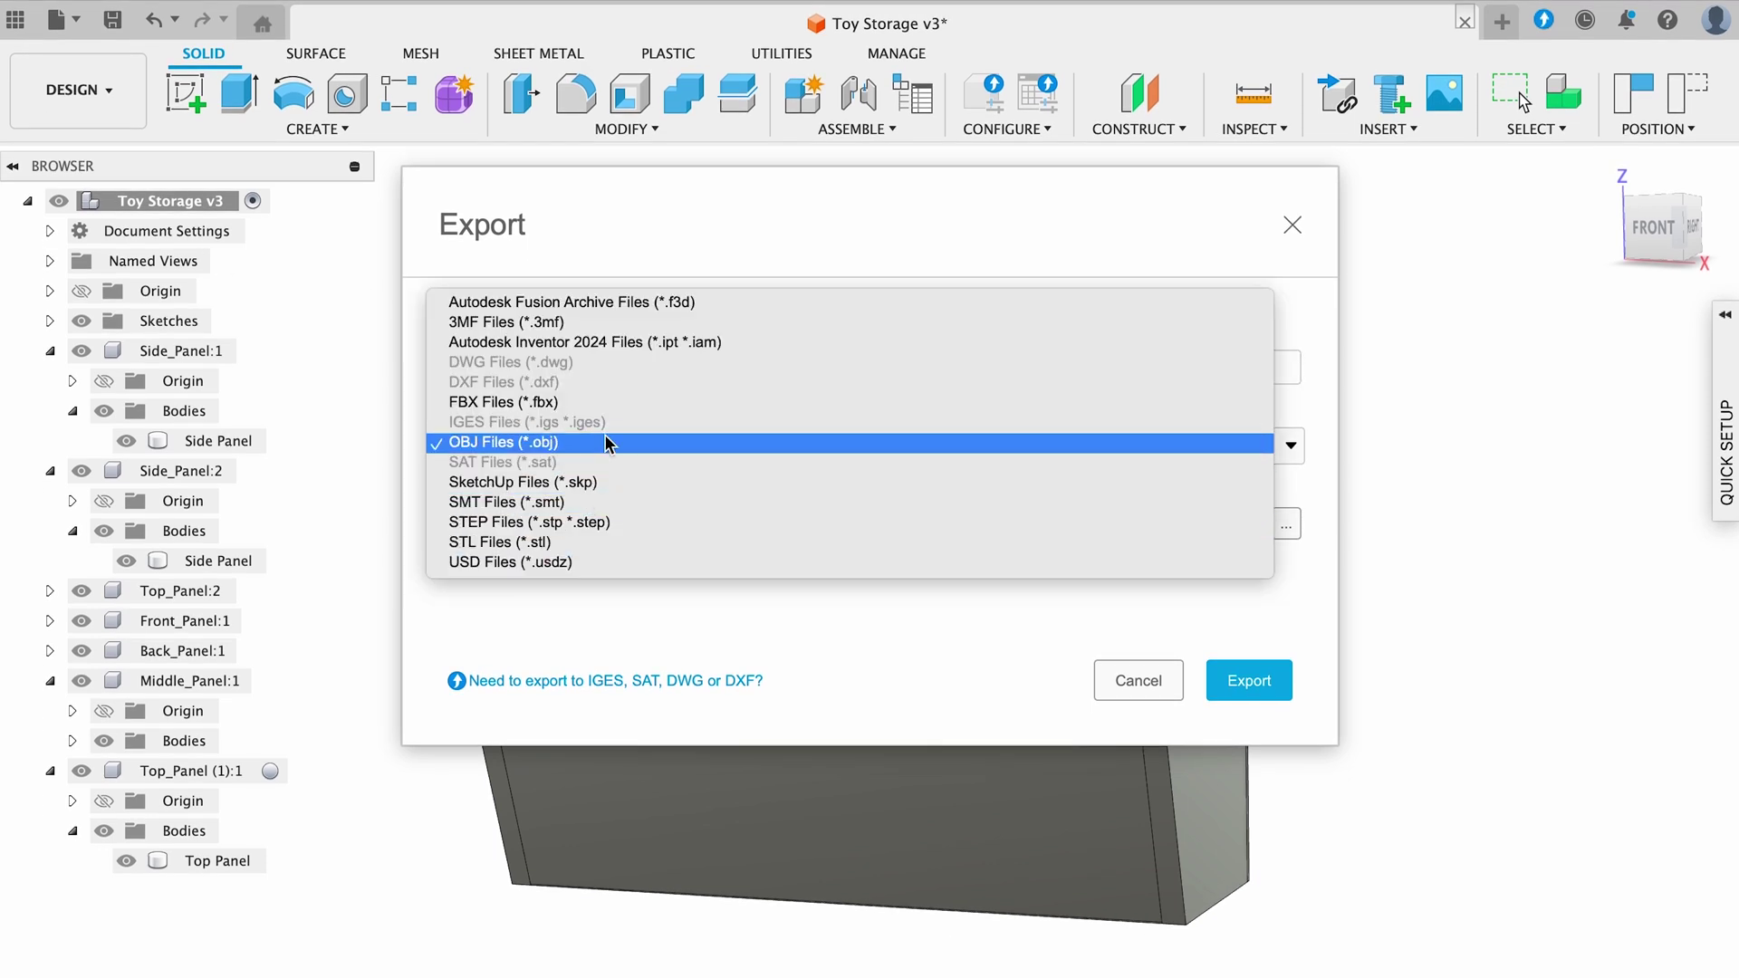
{"action": "left_click", "coordinate": [629, 443]}
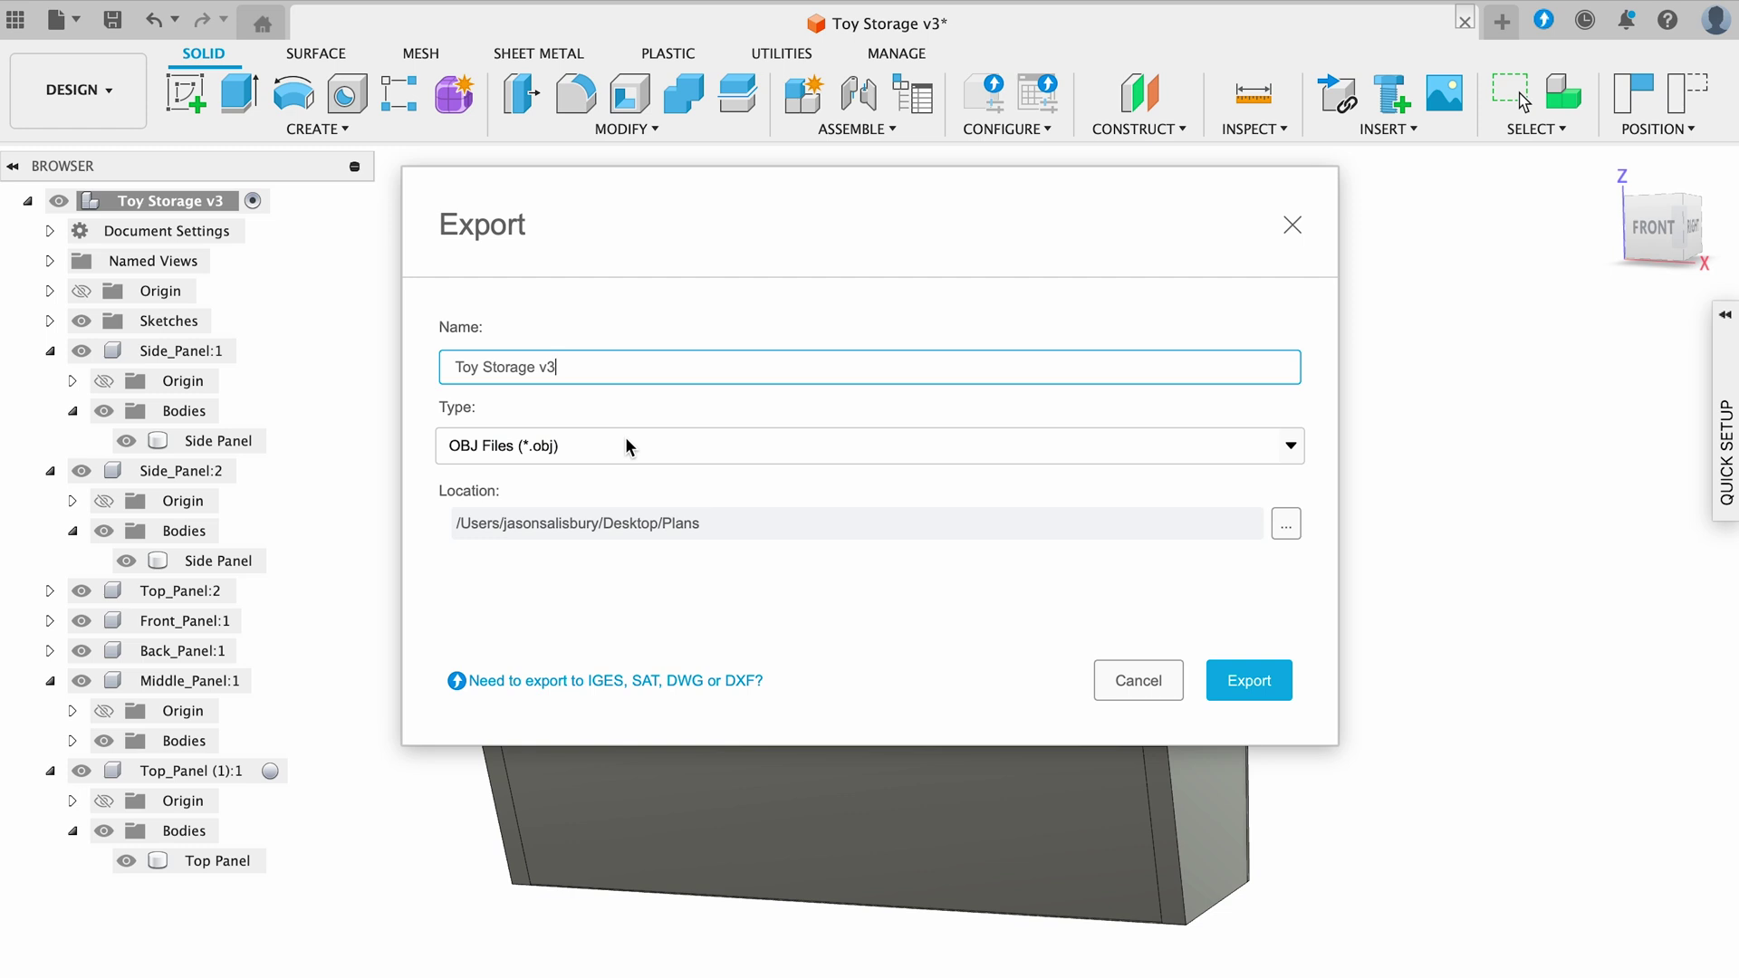
{"action": "left_click", "coordinate": [1272, 685]}
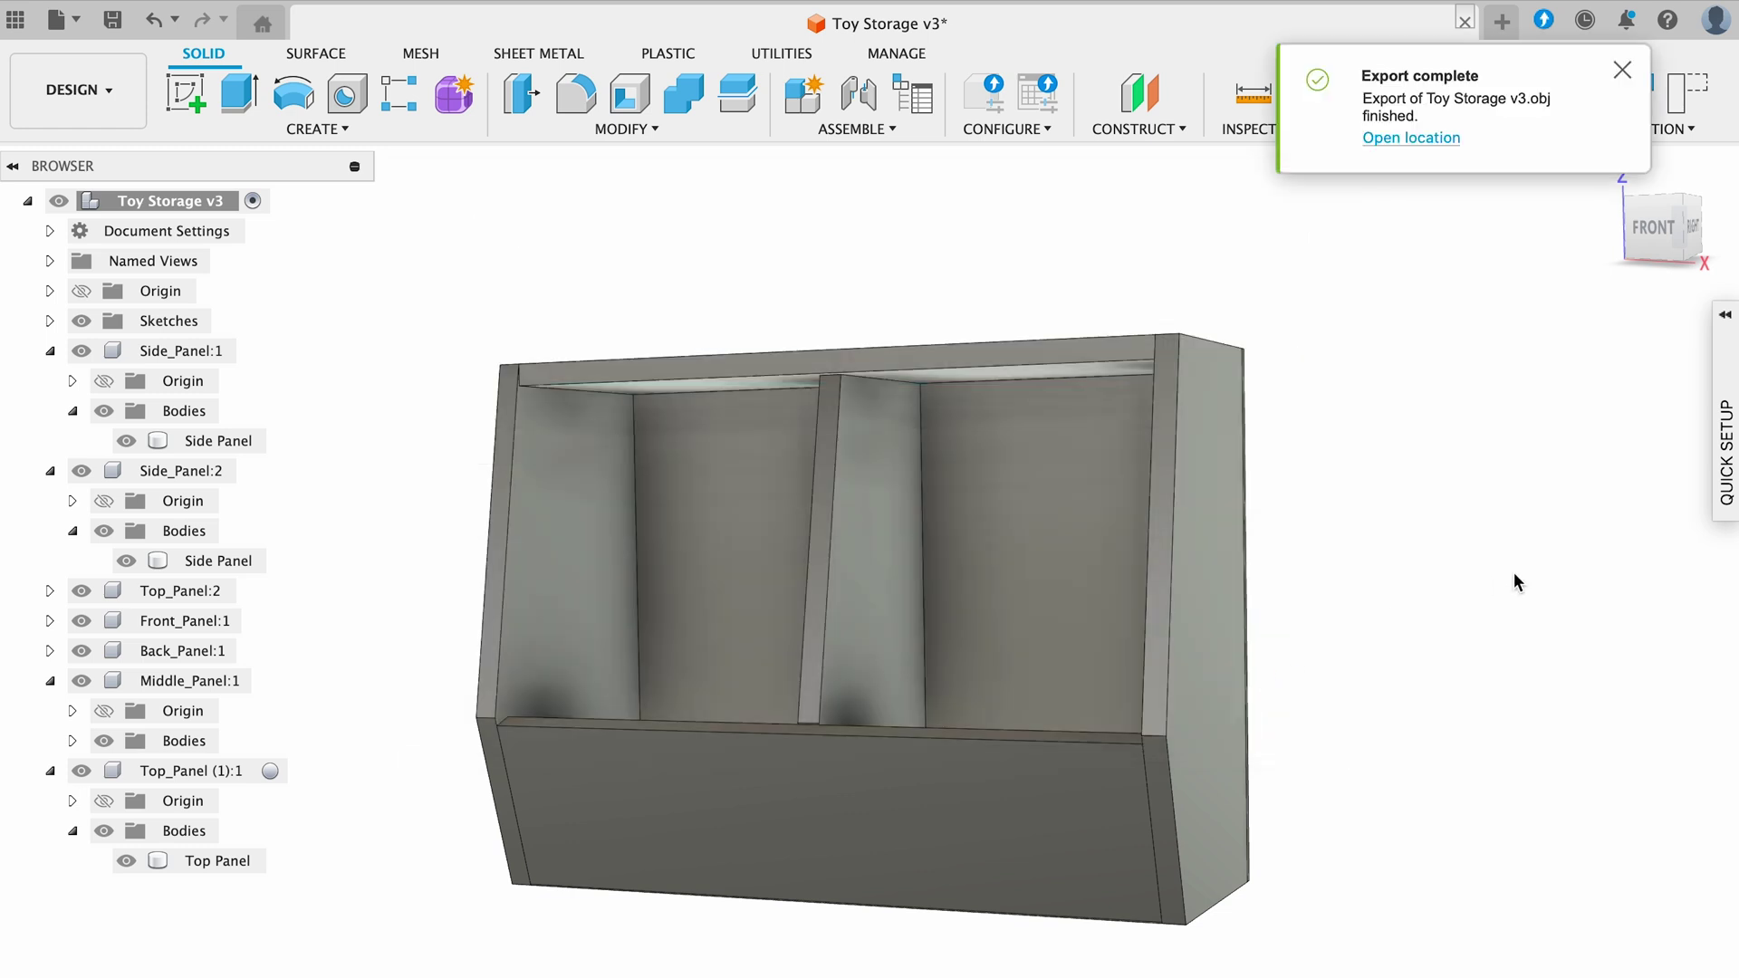
Step: Open the export location and delete Toy Storage v3.mtl from the Plans folder, keeping the OBJ file
{"action": "left_click", "coordinate": [1411, 138]}
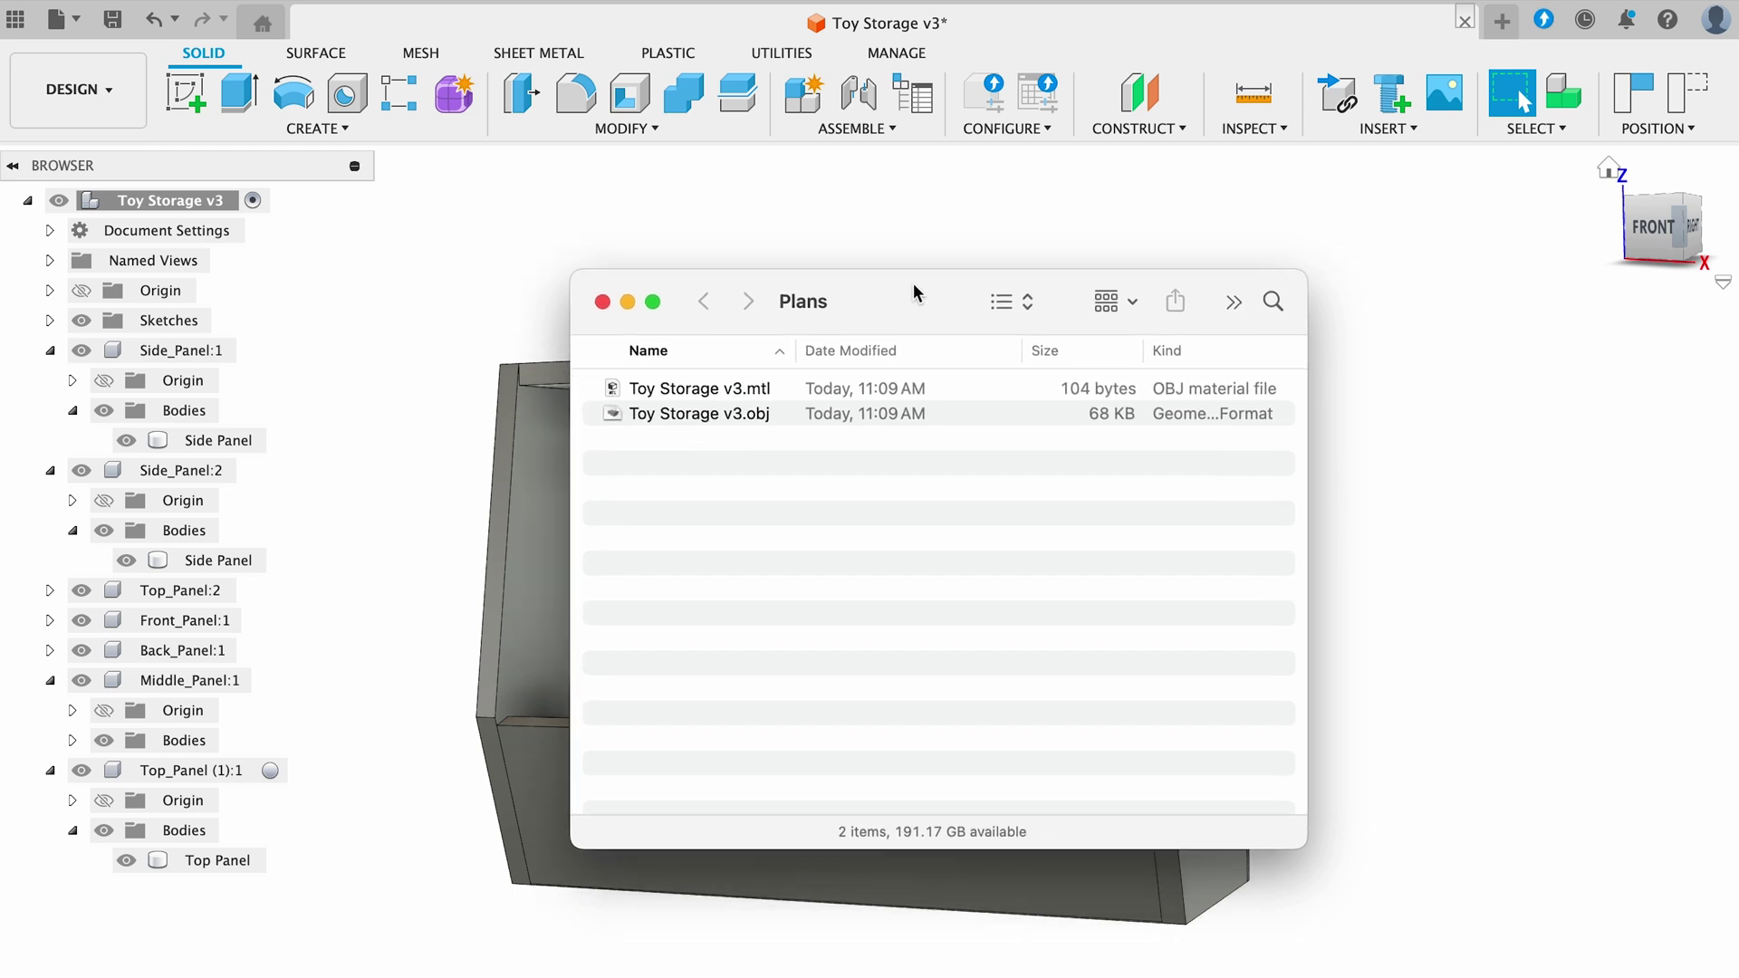
{"action": "left_click", "coordinate": [862, 415]}
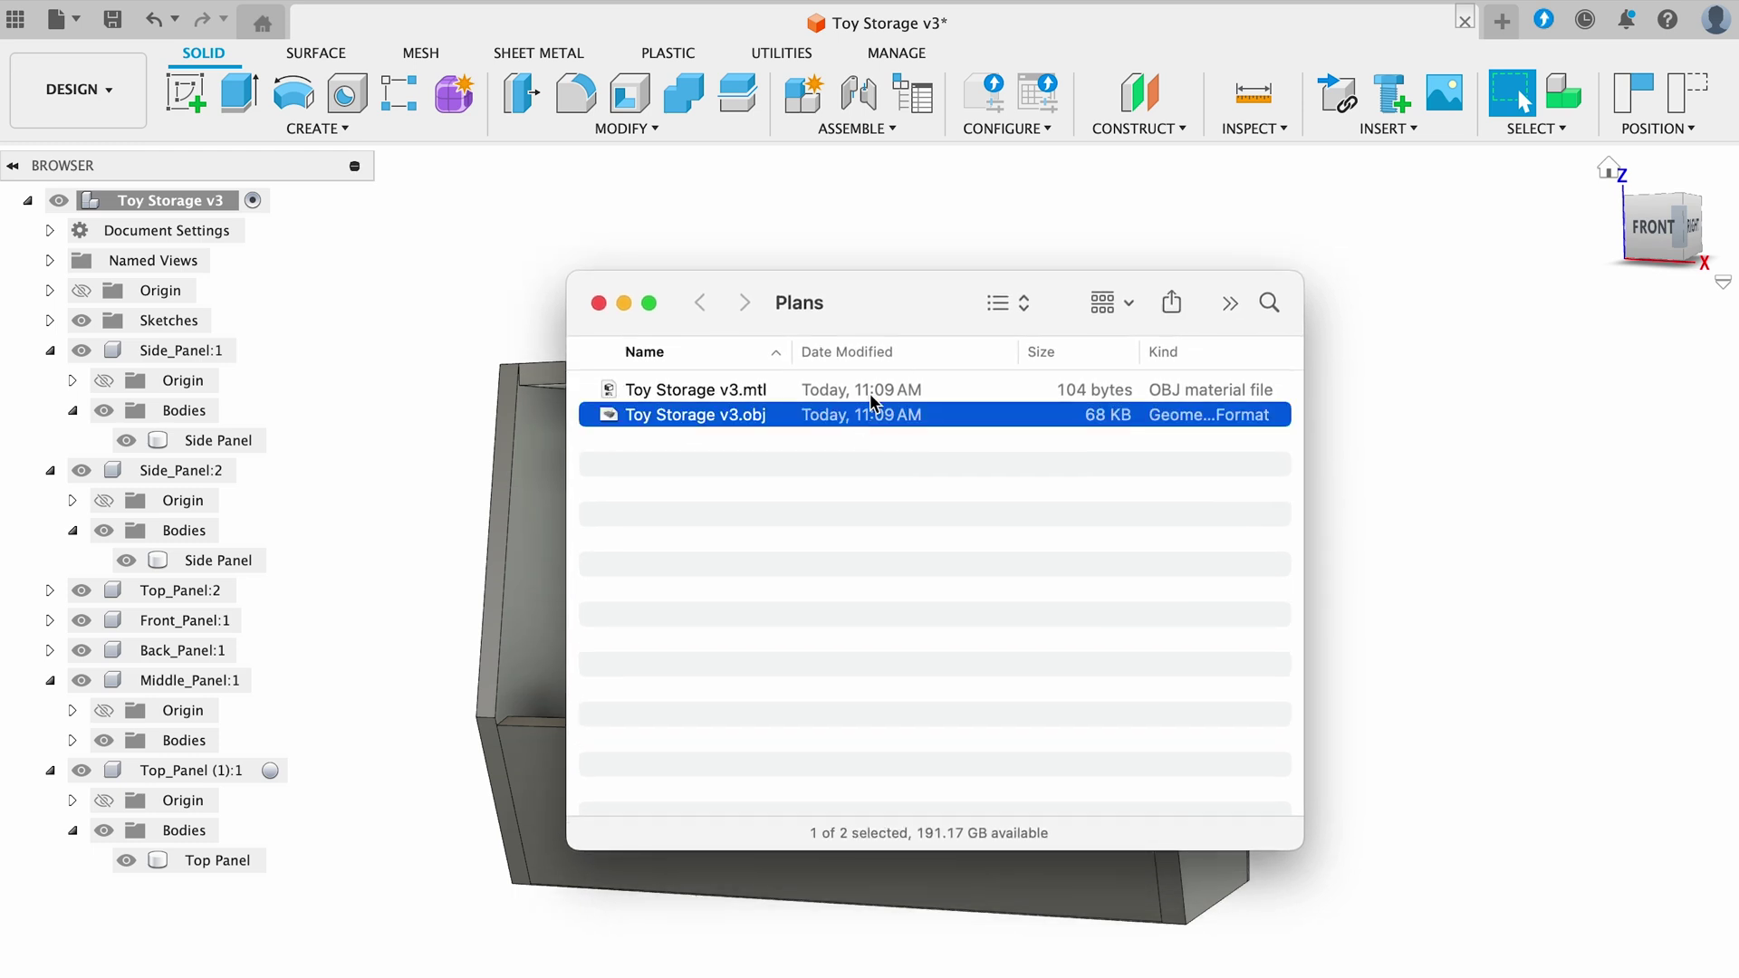
{"action": "left_click", "coordinate": [872, 394]}
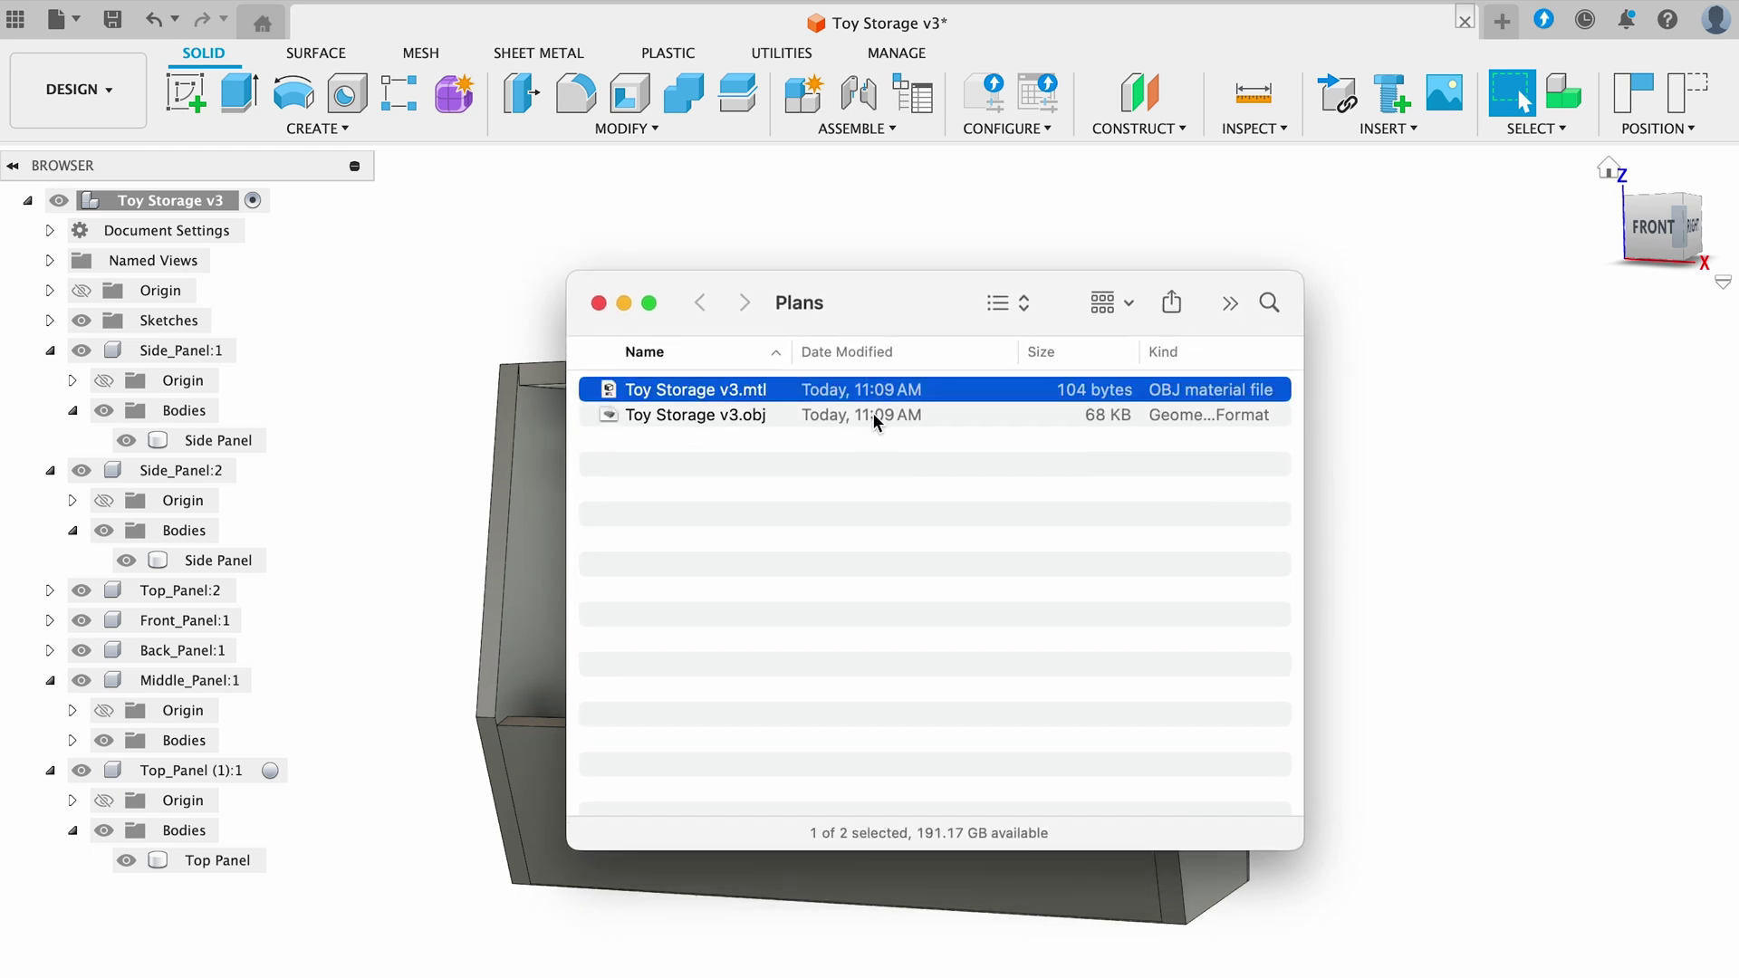
{"action": "left_click", "coordinate": [875, 418]}
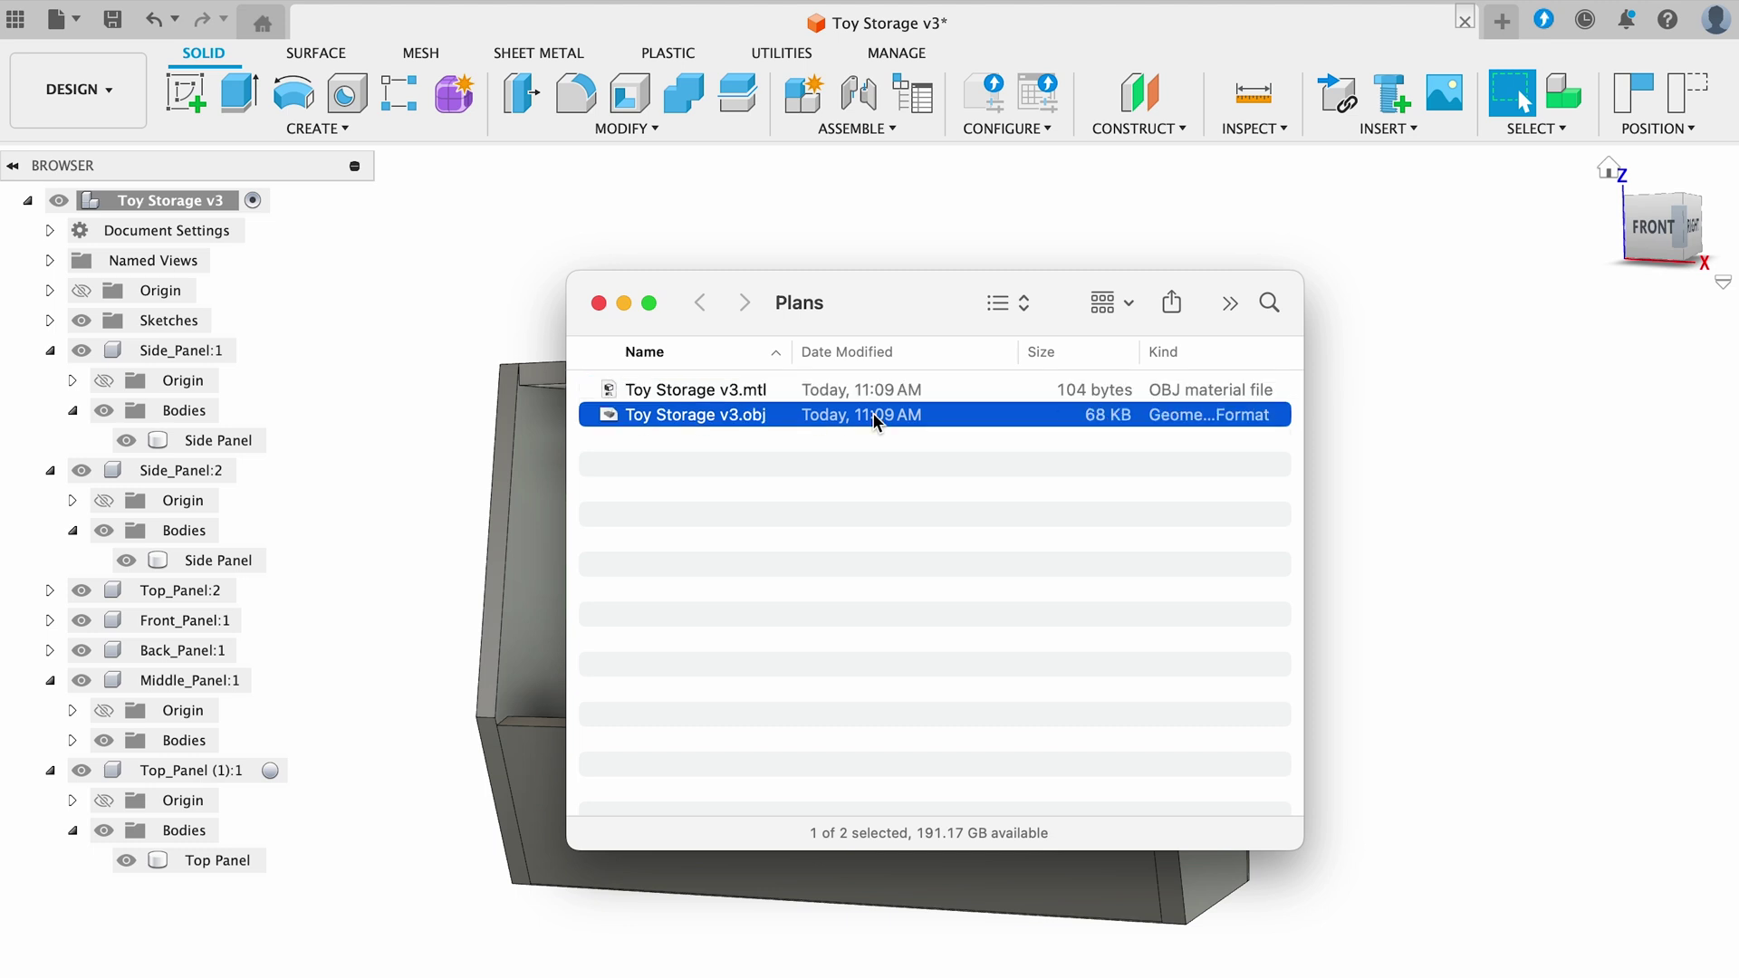
{"action": "left_click", "coordinate": [888, 391]}
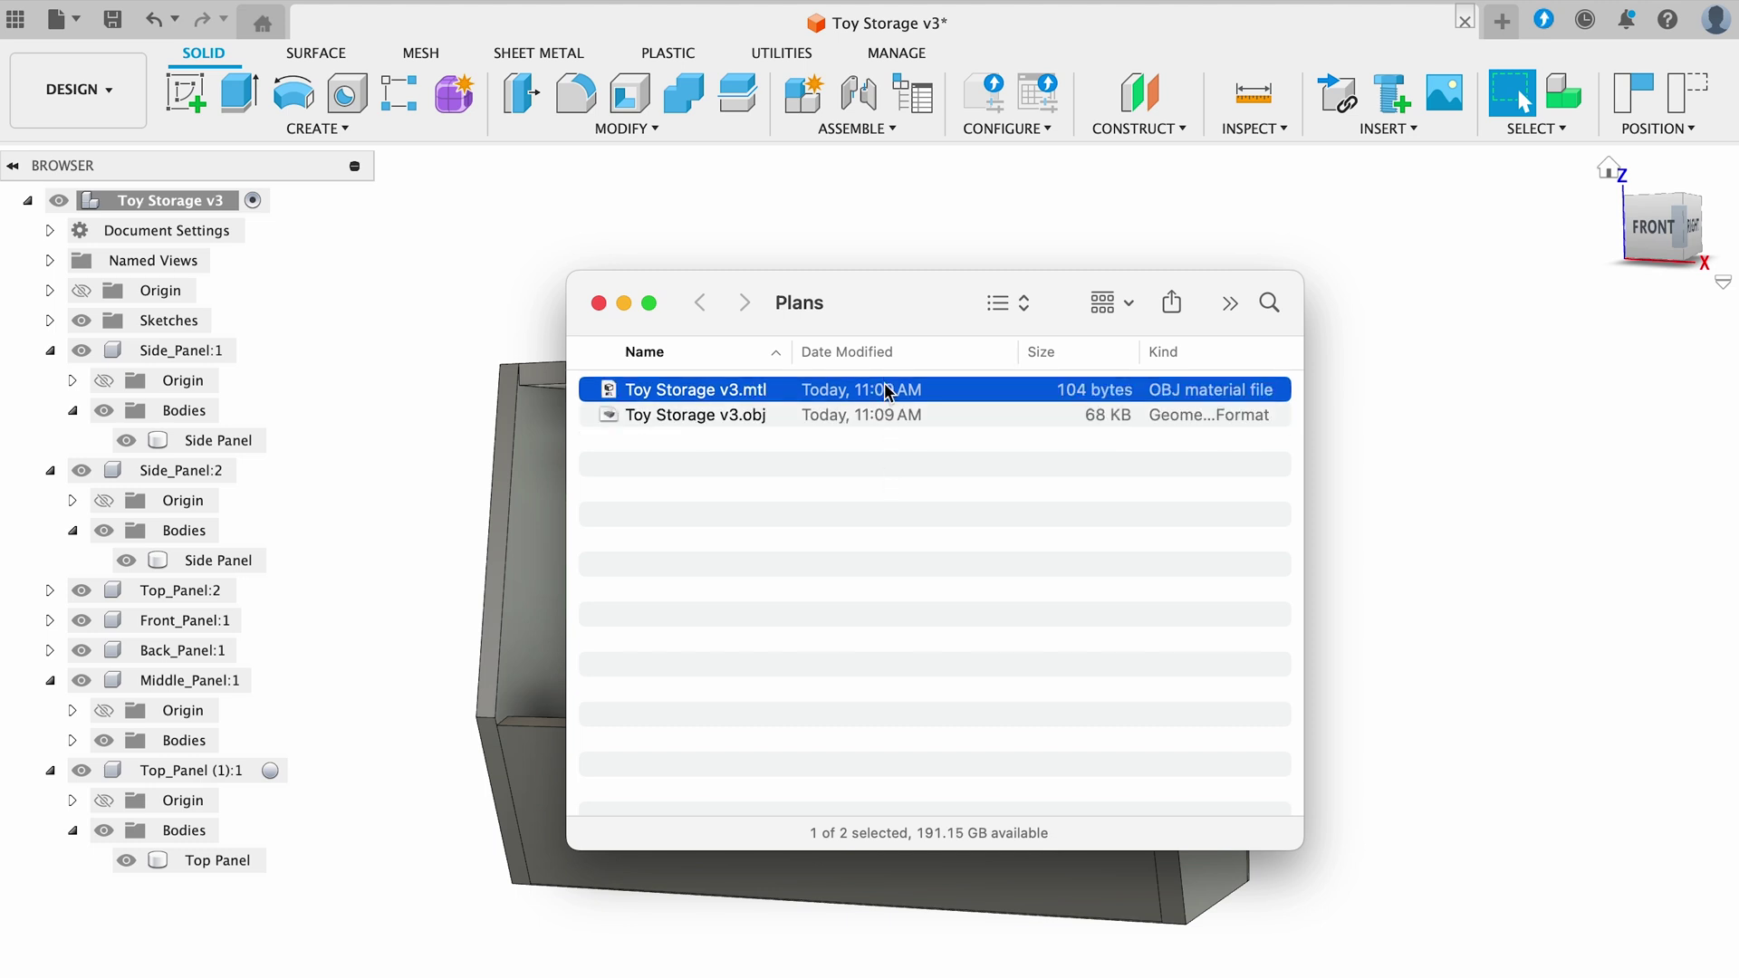
{"action": "key", "text": "super+BackSpace"}
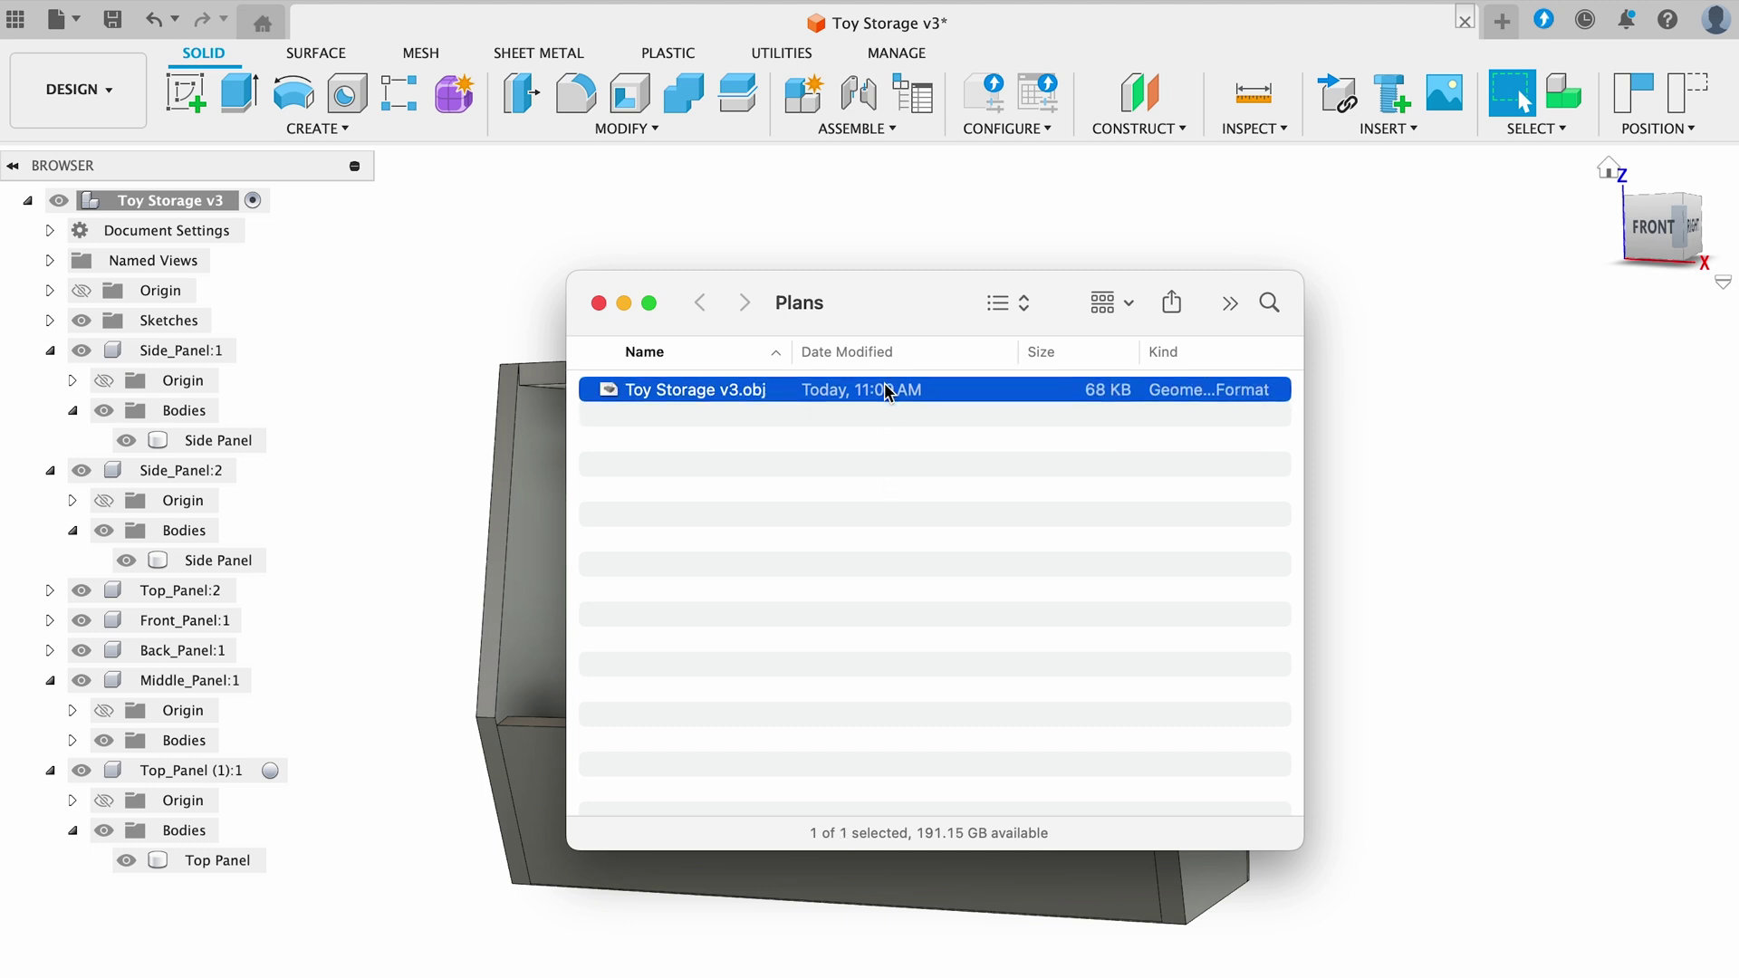
{"action": "left_click", "coordinate": [922, 468]}
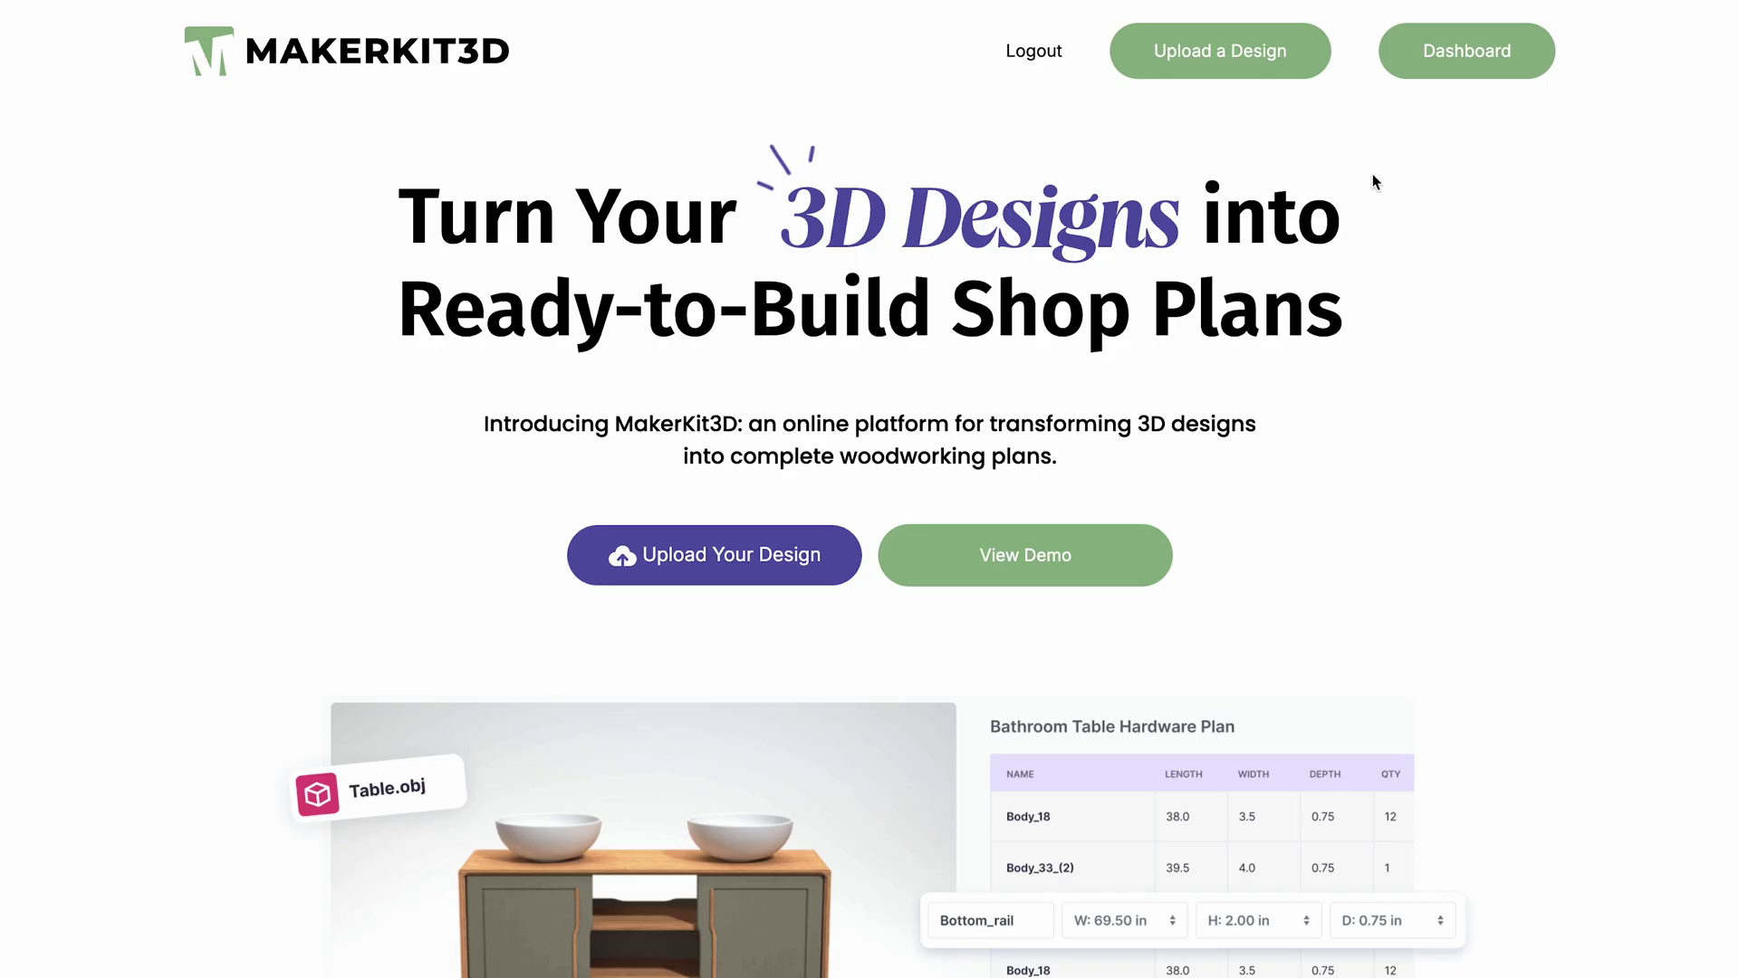
Step: On the MakerKit3D website, start a design upload and choose Toy Storage v3.obj from the Plans folder
{"action": "left_click", "coordinate": [1224, 45]}
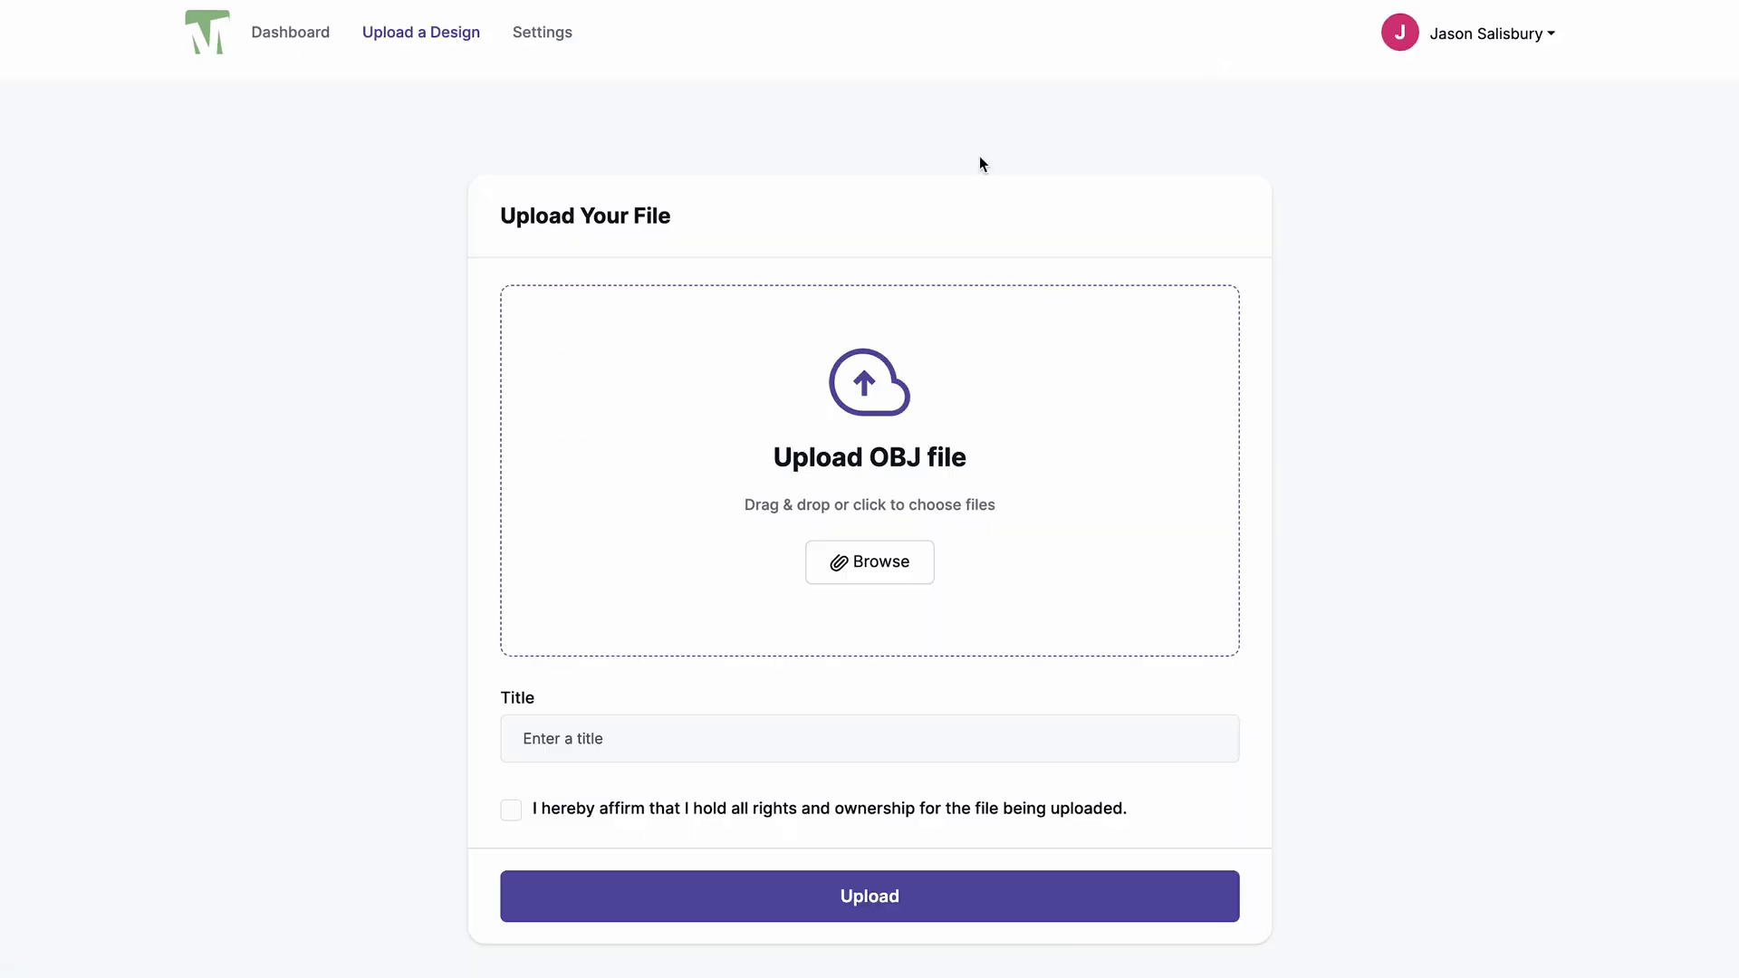
{"action": "left_click", "coordinate": [855, 559]}
{"action": "left_click", "coordinate": [606, 300]}
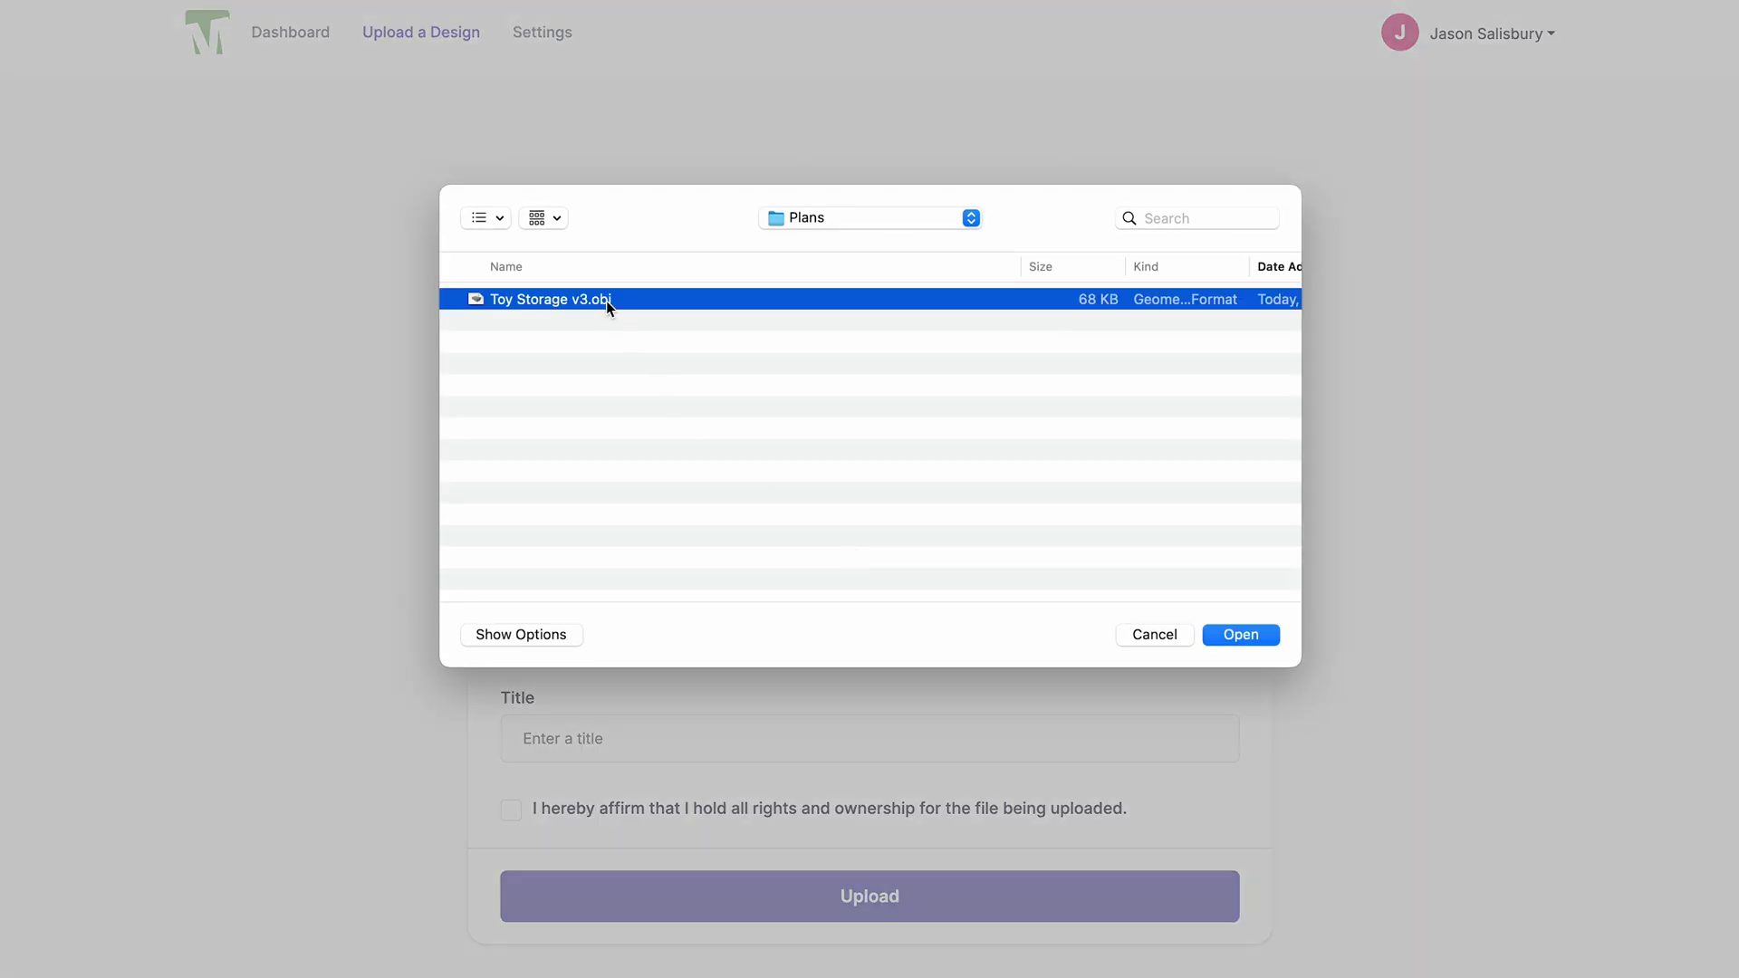
{"action": "left_click", "coordinate": [1242, 635]}
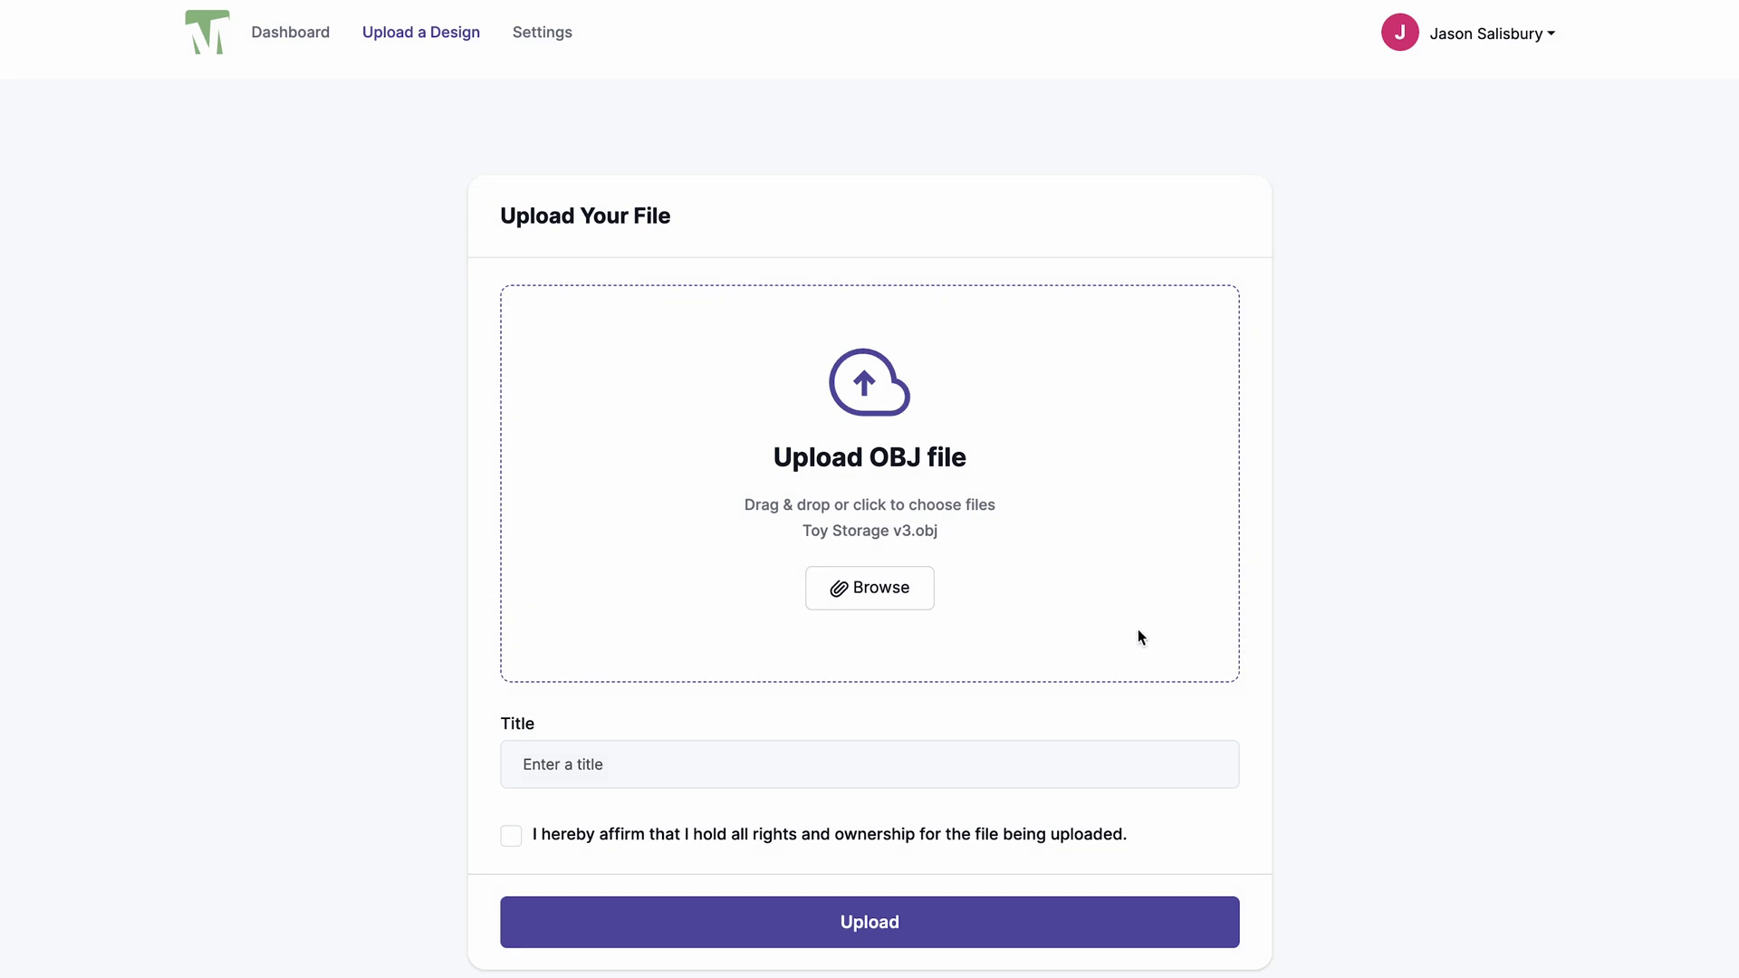
Step: Title the design Toy Storage Box, affirm ownership of the file, and upload it
{"action": "left_click", "coordinate": [716, 760]}
{"action": "type", "text": "Toy Storage Box"}
{"action": "left_click", "coordinate": [614, 836]}
{"action": "left_click", "coordinate": [862, 923]}
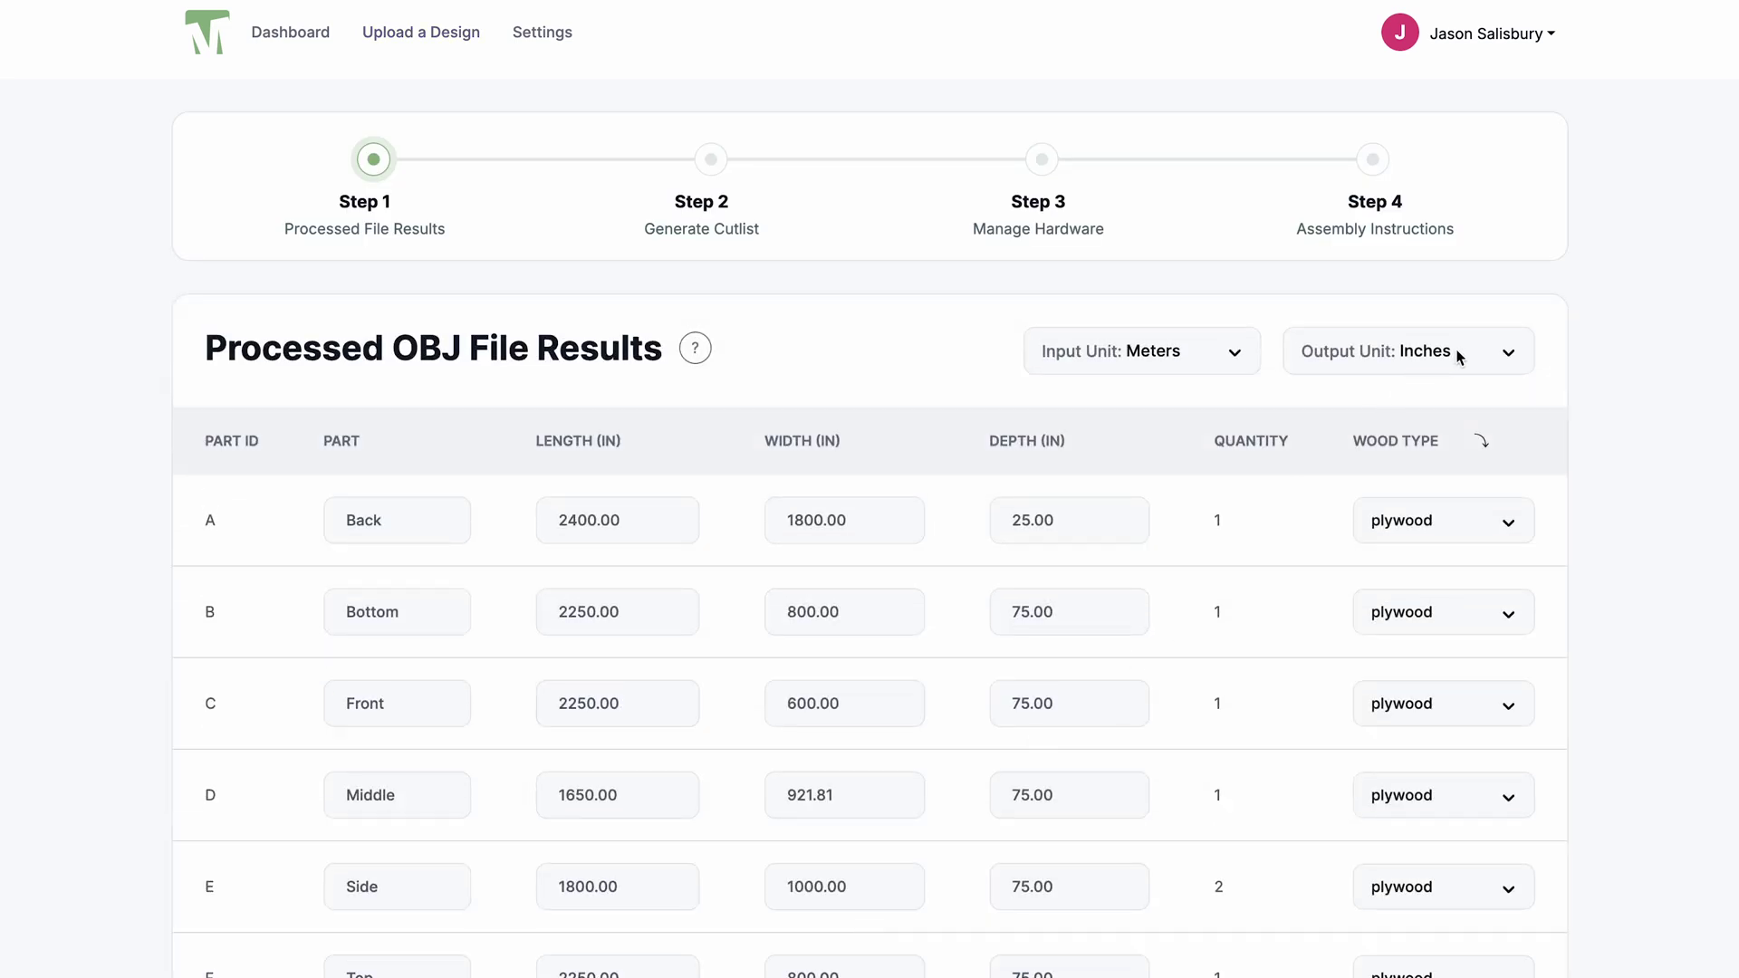
Step: Try Inches and Millimeters as the input unit for the processed OBJ results
{"action": "left_click", "coordinate": [1234, 356]}
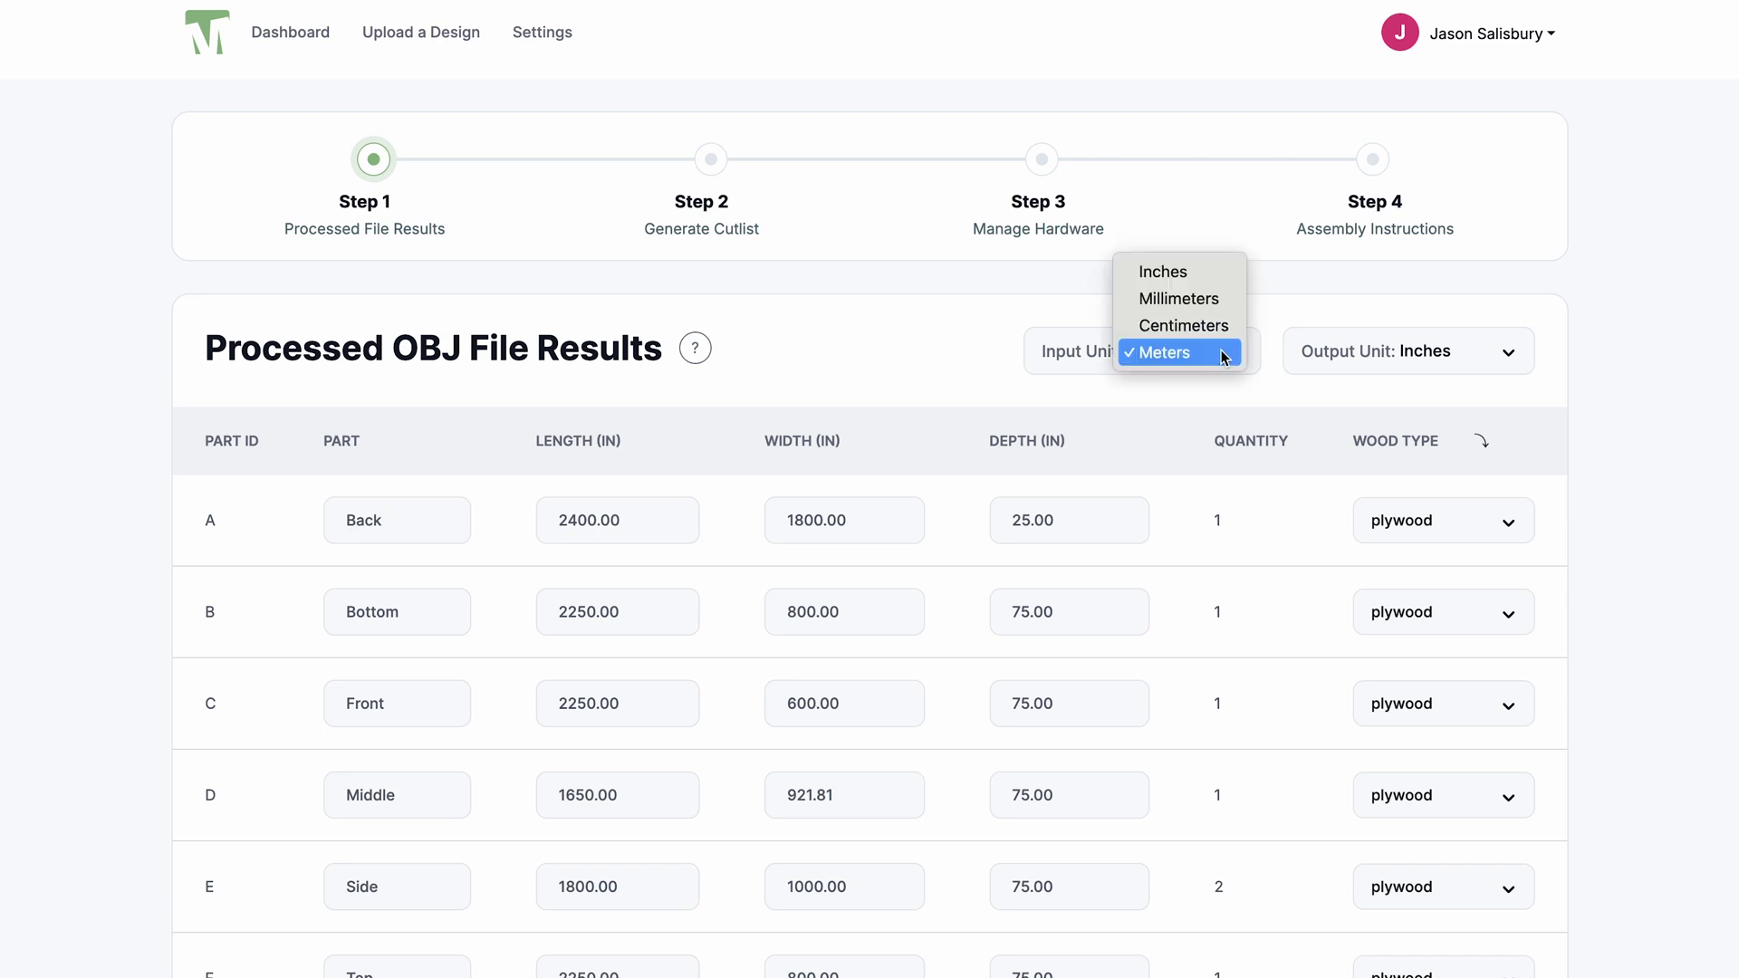
{"action": "left_click", "coordinate": [1209, 273]}
{"action": "left_click", "coordinate": [1184, 358]}
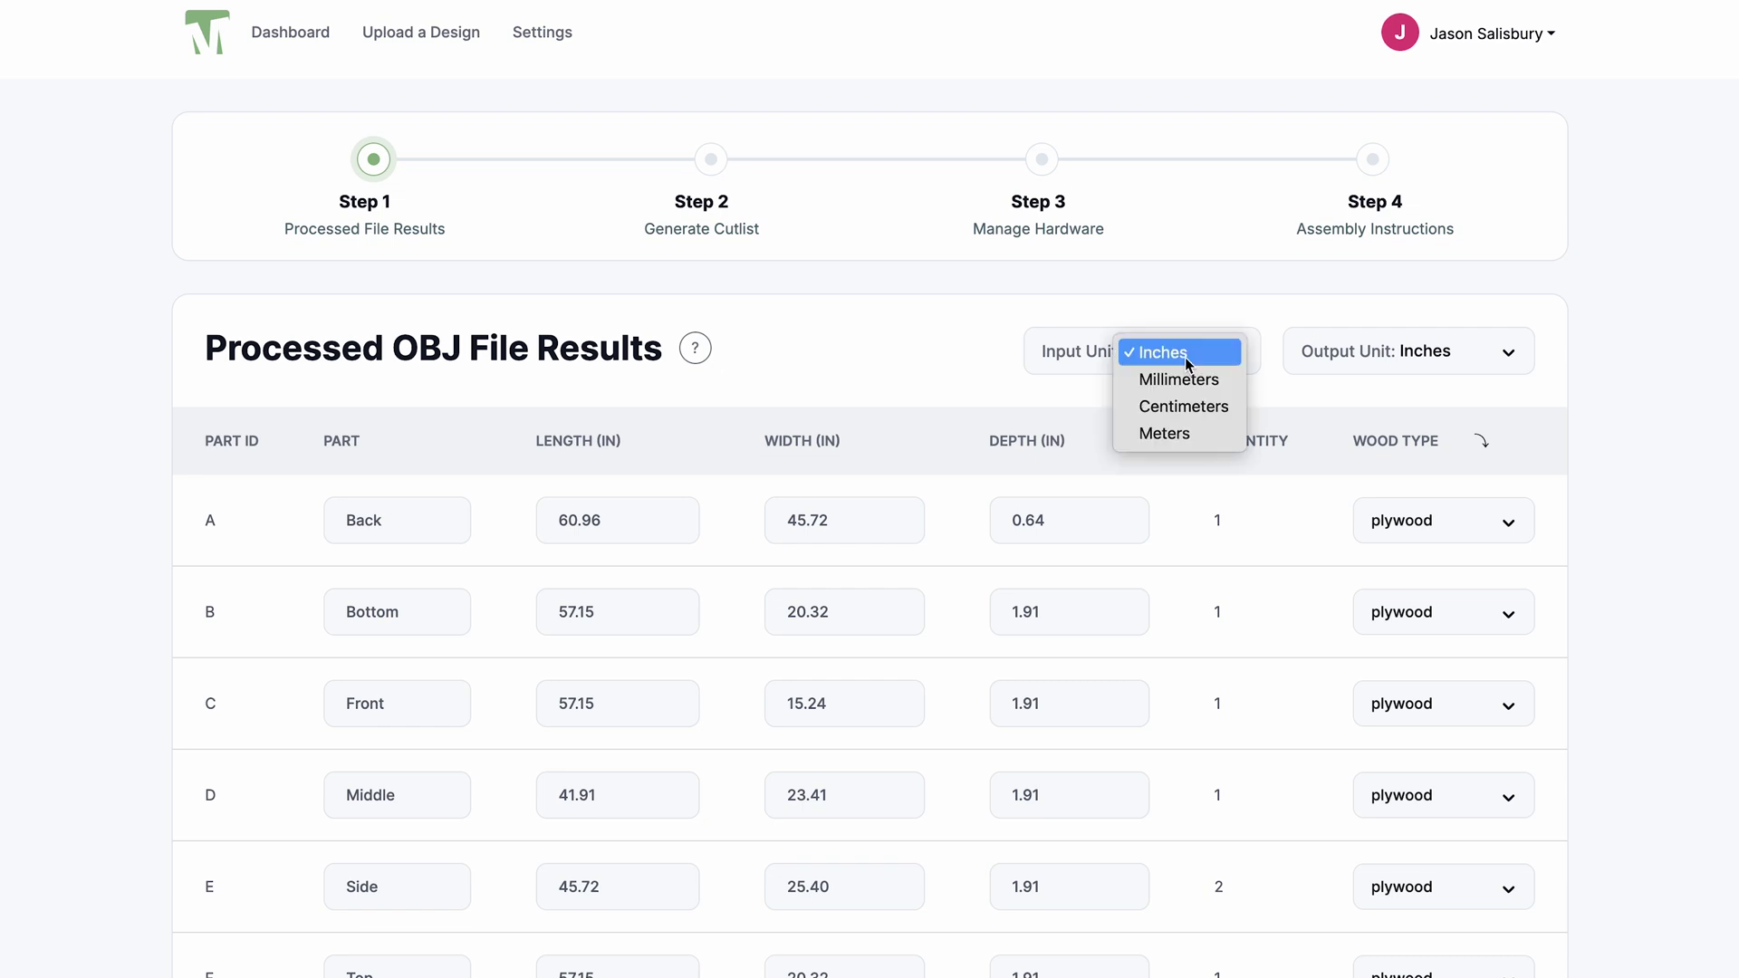
{"action": "left_click", "coordinate": [1185, 382]}
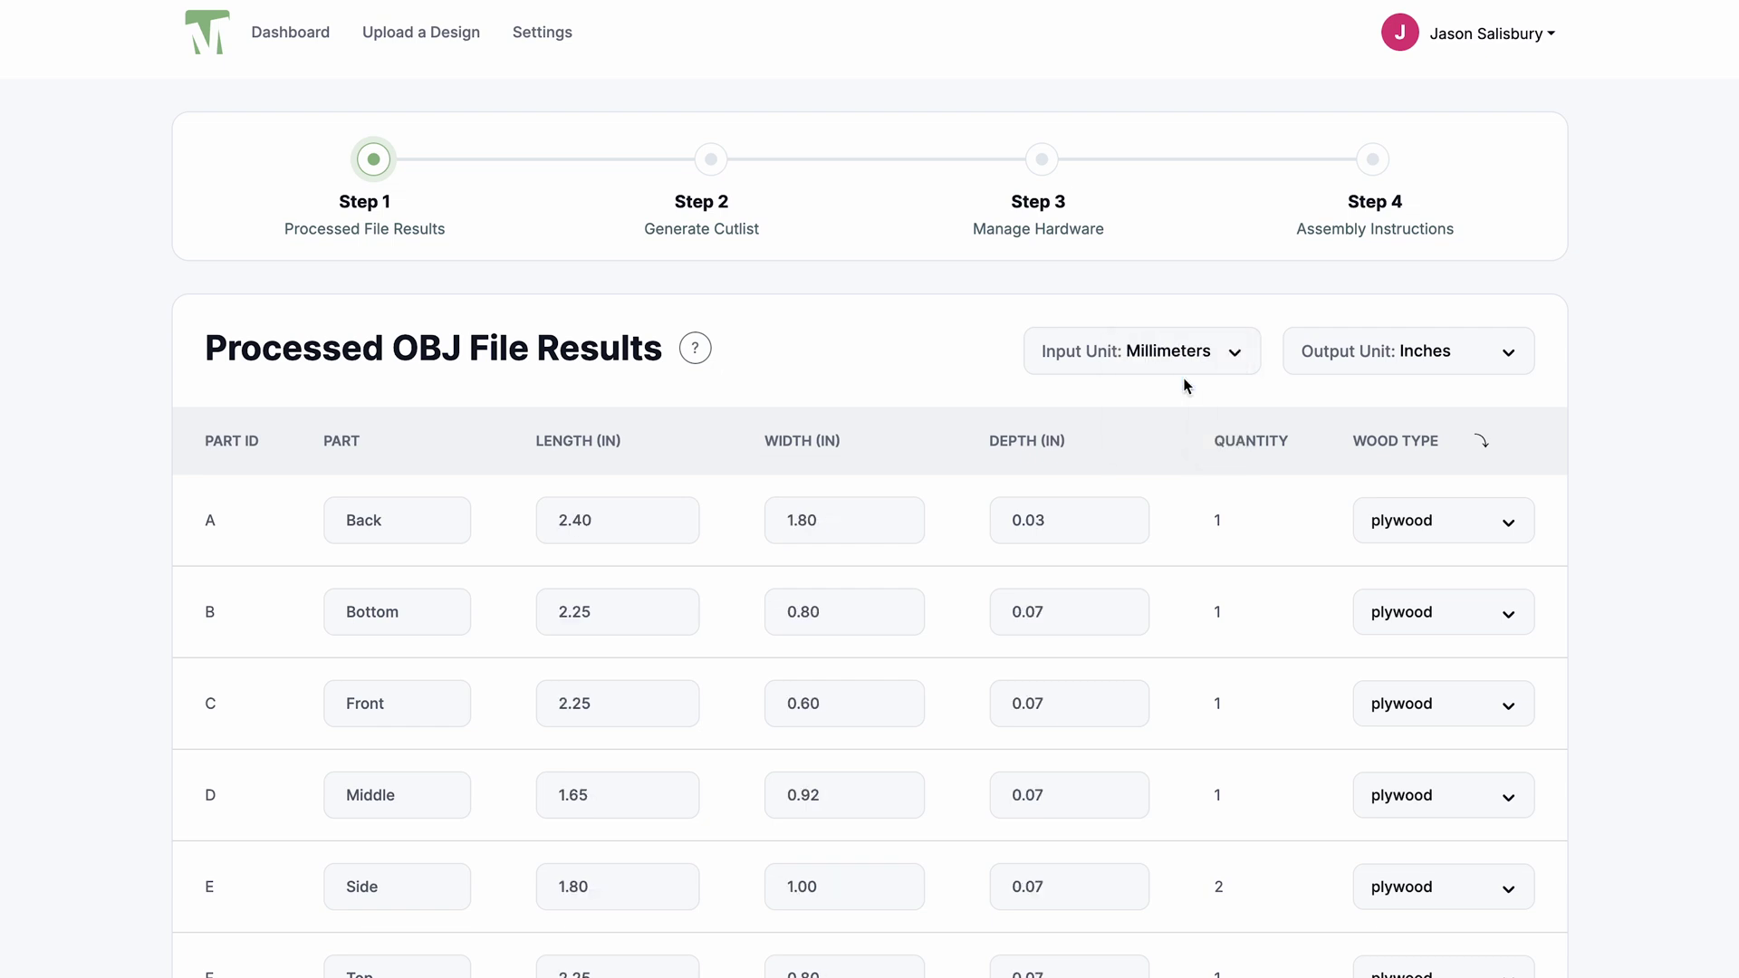
Step: Set the input unit of the processed OBJ results to Centimeters
{"action": "left_click", "coordinate": [1183, 362]}
{"action": "left_click", "coordinate": [1182, 362]}
{"action": "left_click", "coordinate": [1182, 361]}
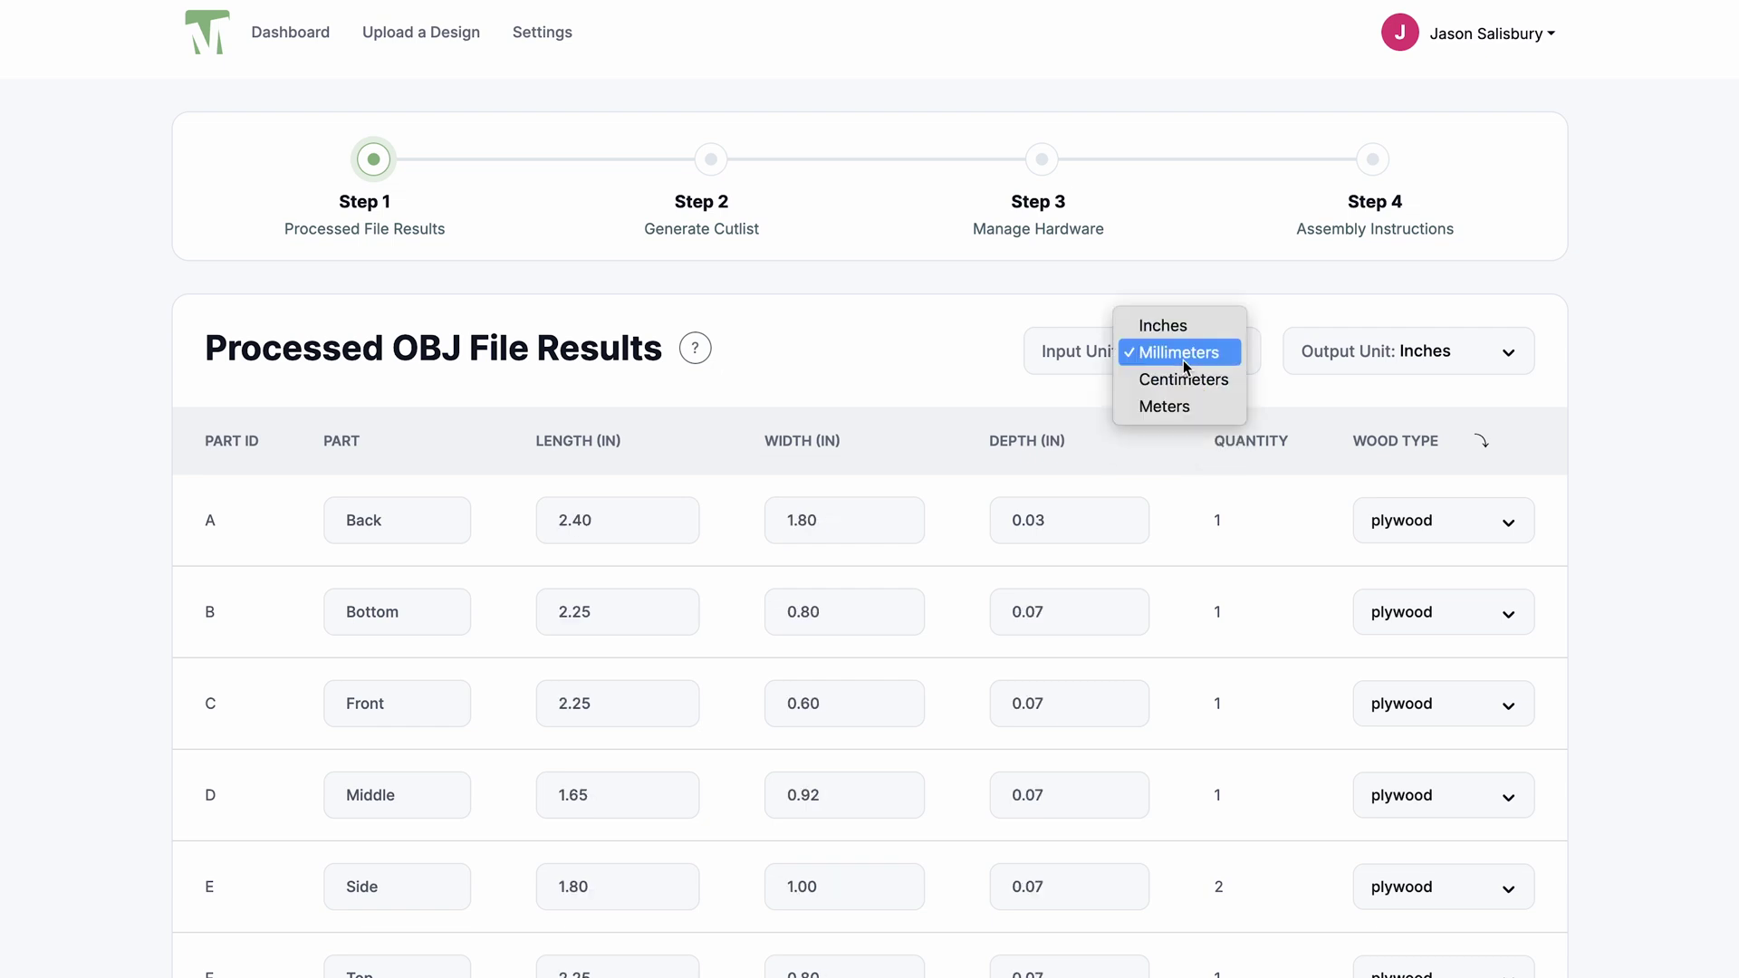
{"action": "left_click", "coordinate": [1182, 379]}
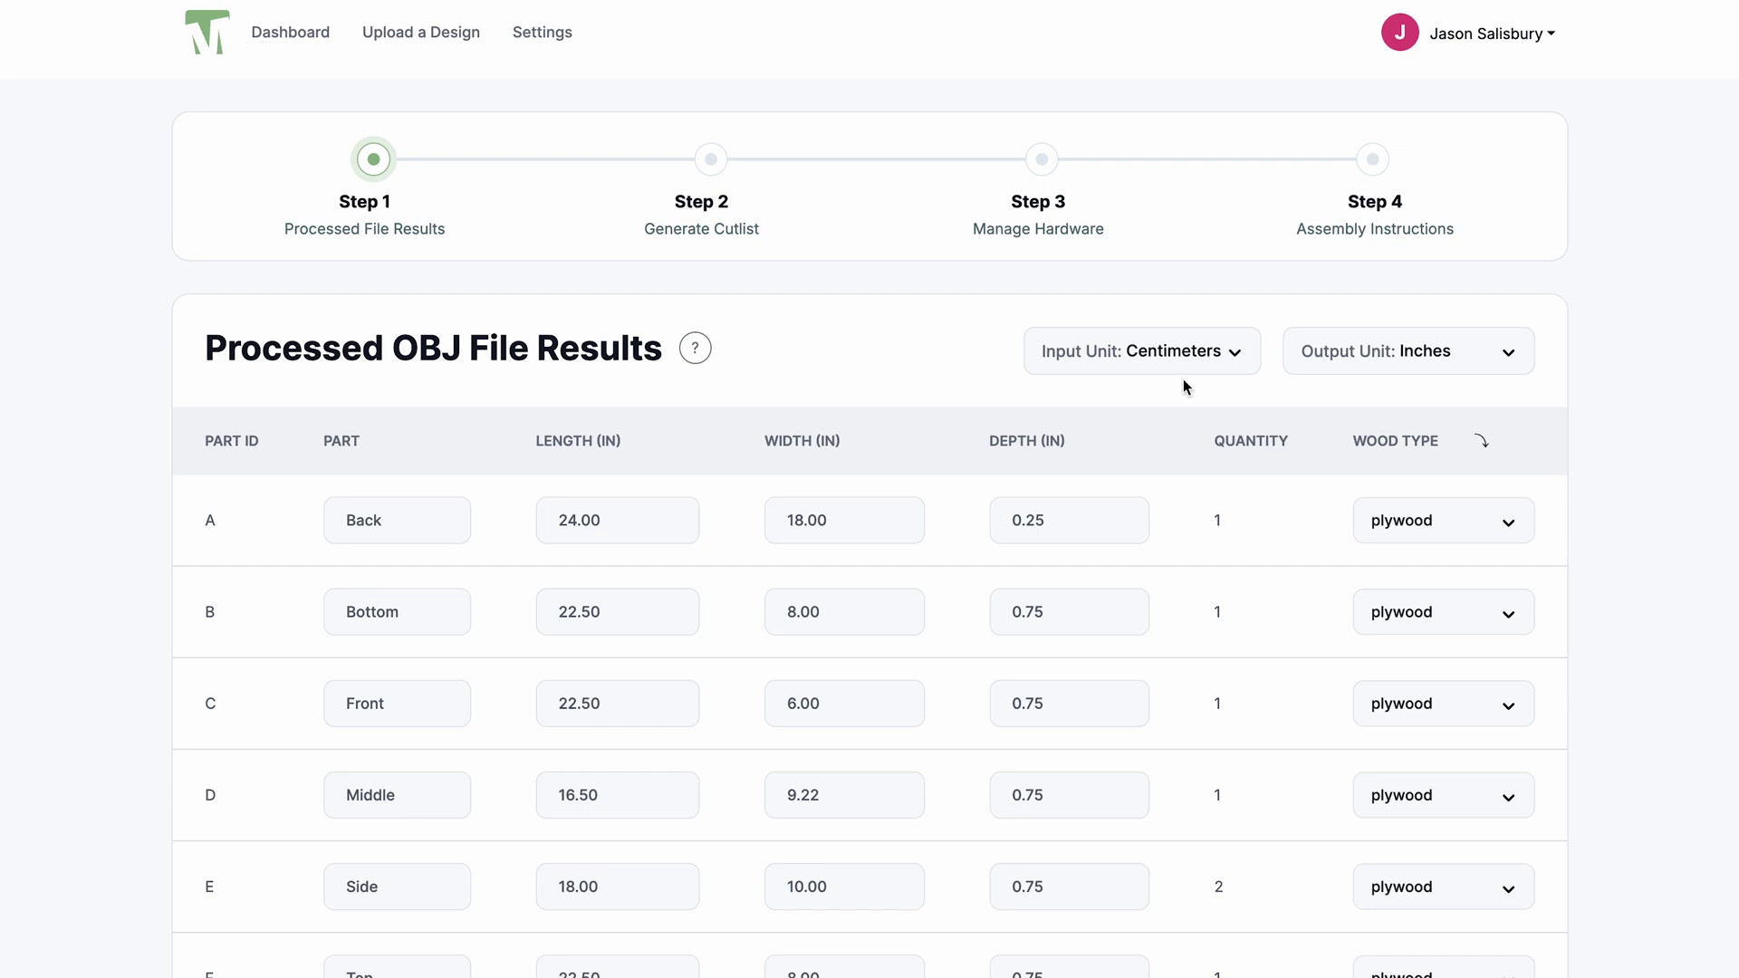
Step: Review the dimensions of all listed parts and the wood type choices available for the Back part
{"action": "left_click_drag", "start_coordinate": [1043, 612], "coordinate": [971, 614]}
{"action": "left_click", "coordinate": [970, 614]}
{"action": "scroll", "coordinate": [971, 614], "scroll_direction": "down", "scroll_amount": 3}
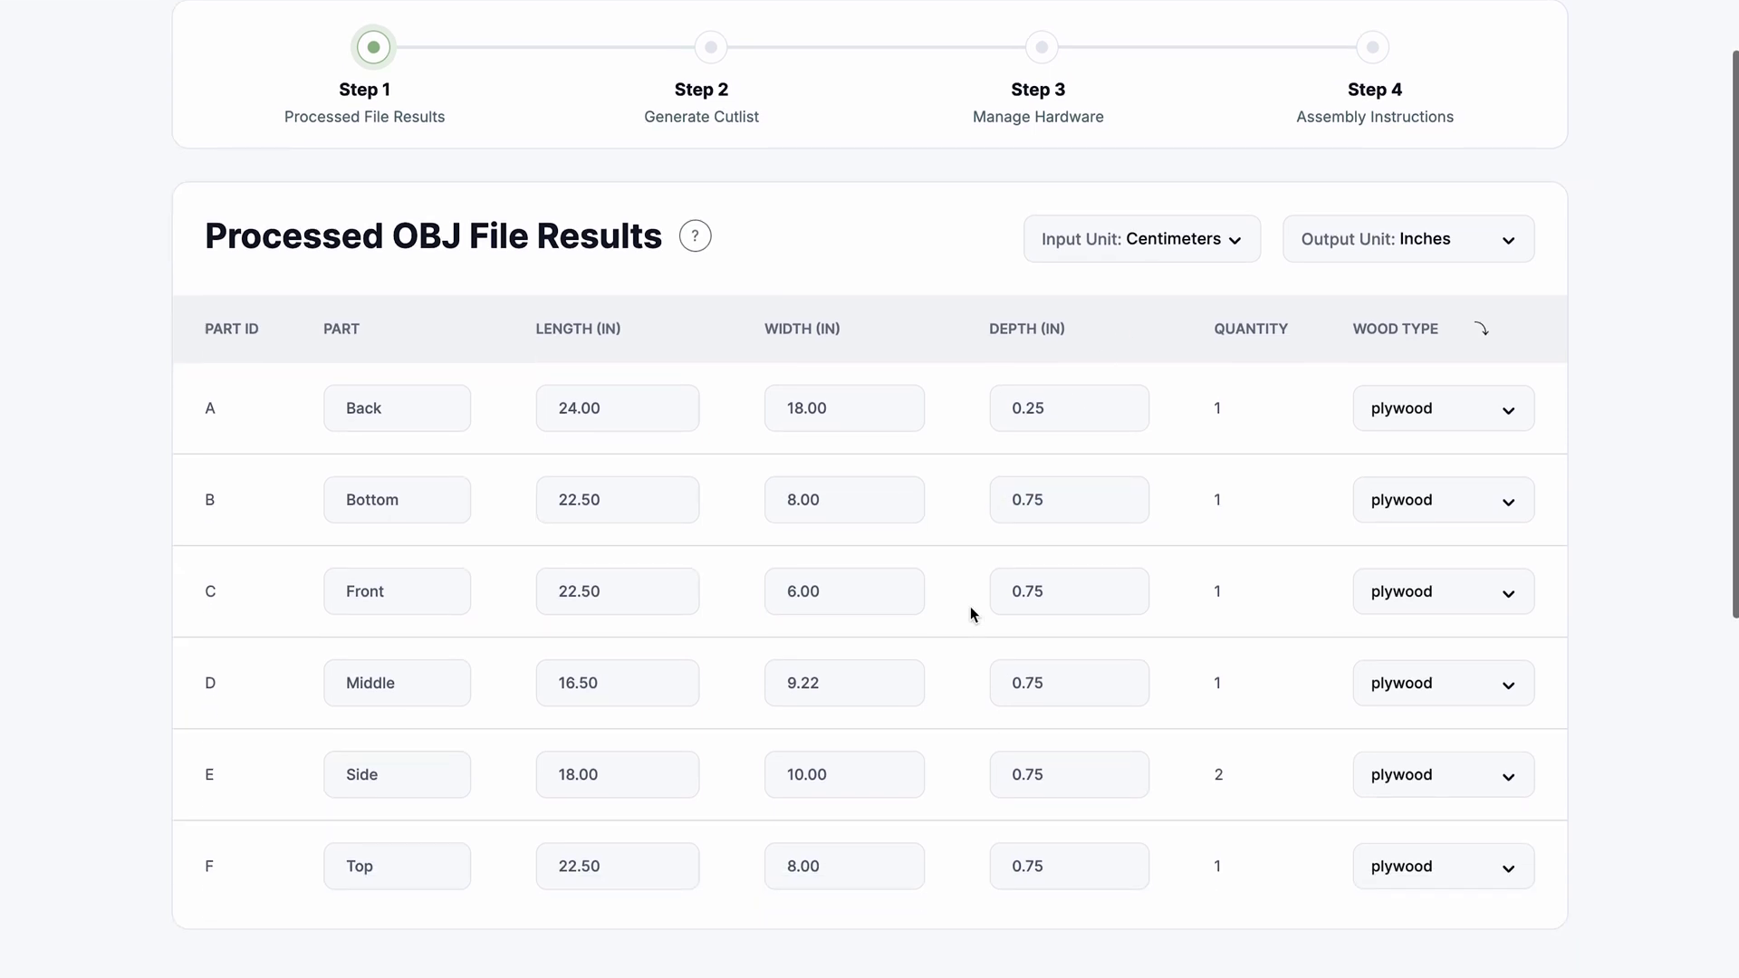
{"action": "scroll", "coordinate": [1301, 532], "scroll_direction": "down", "scroll_amount": 1}
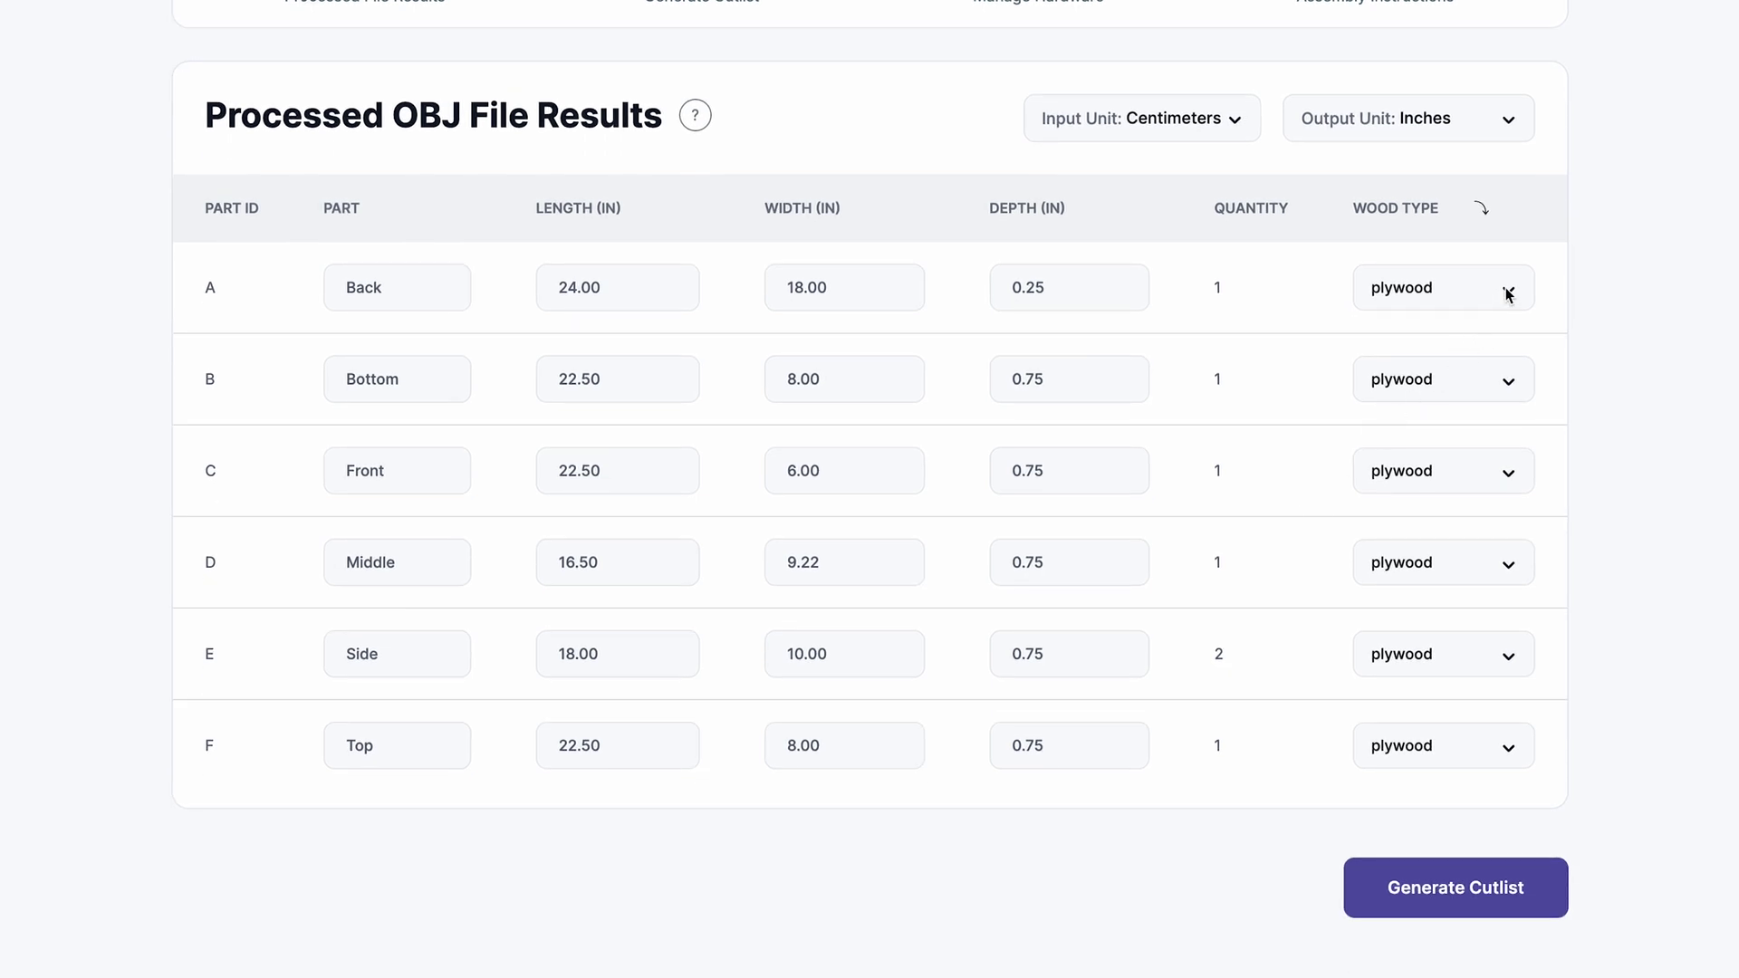
{"action": "left_click", "coordinate": [1504, 292]}
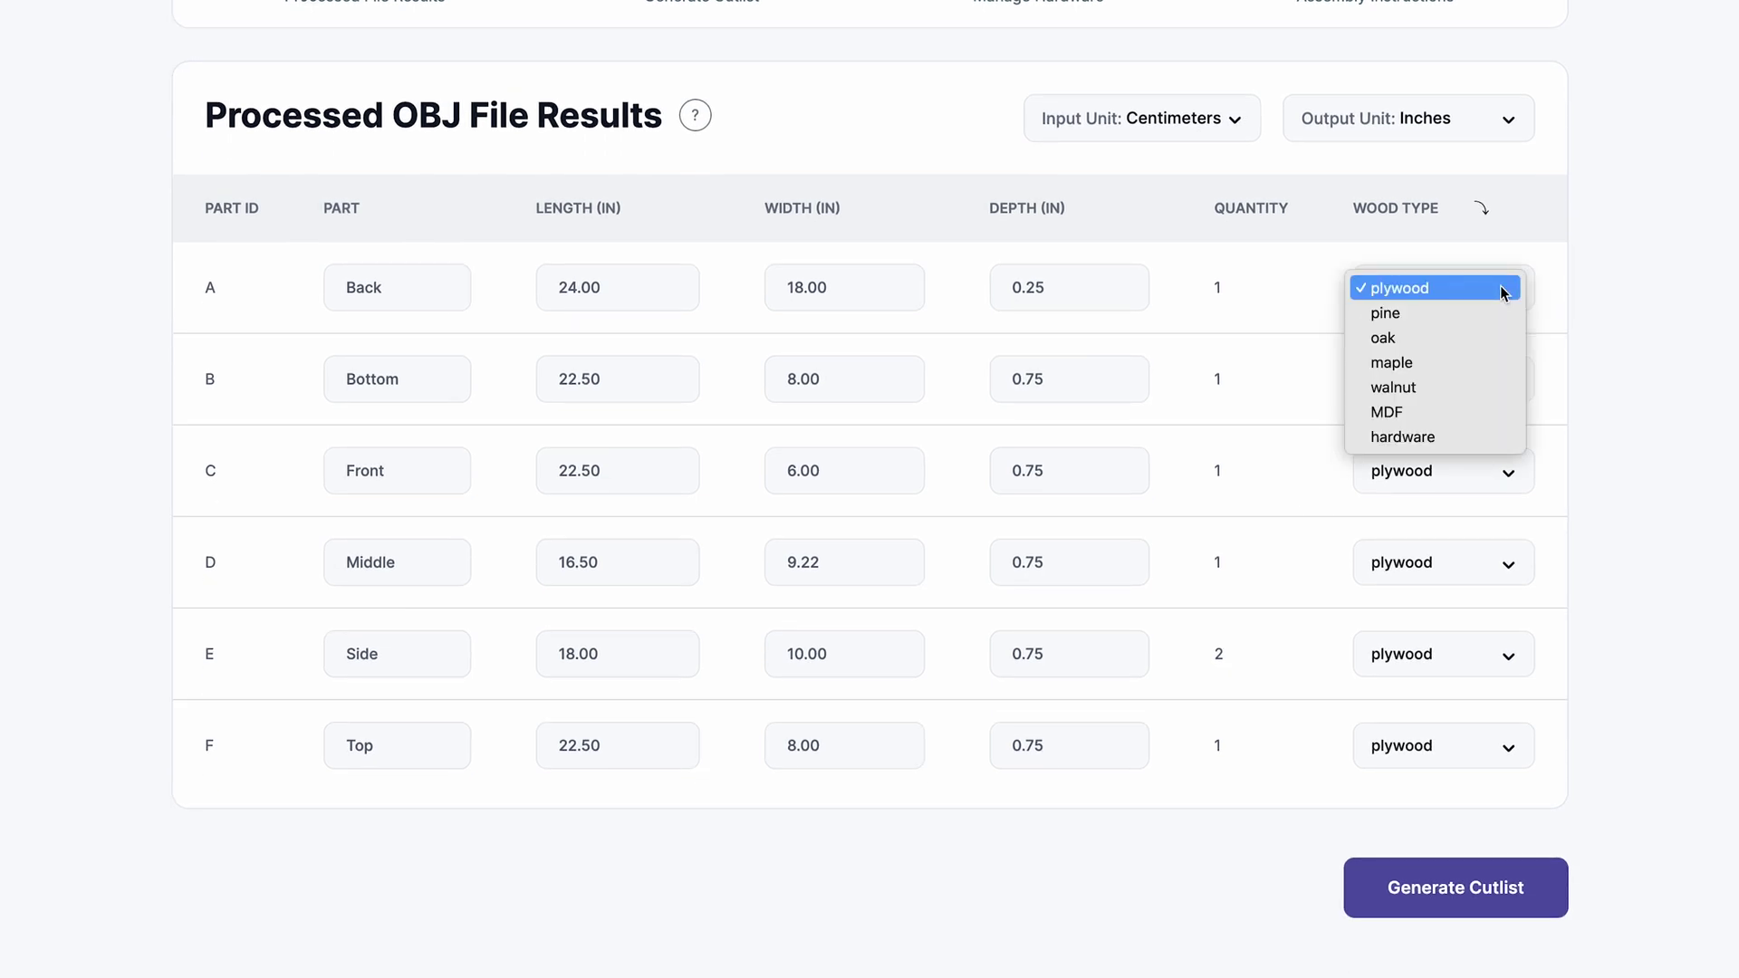
{"action": "left_click", "coordinate": [1499, 262]}
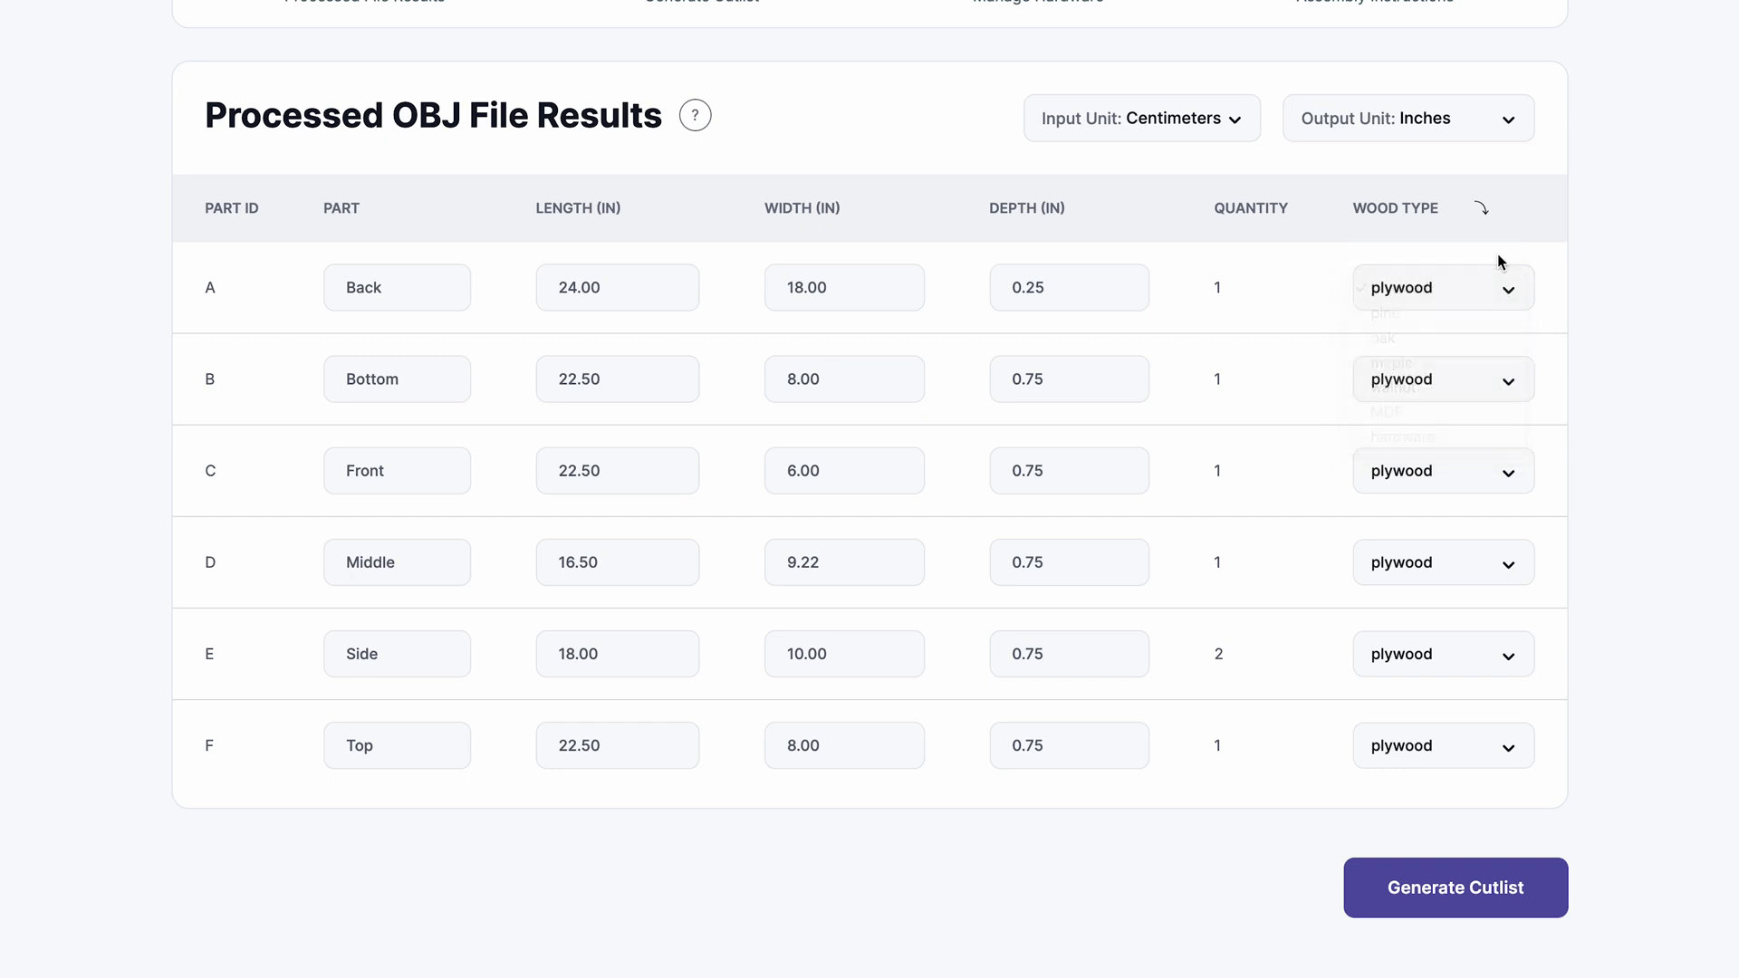